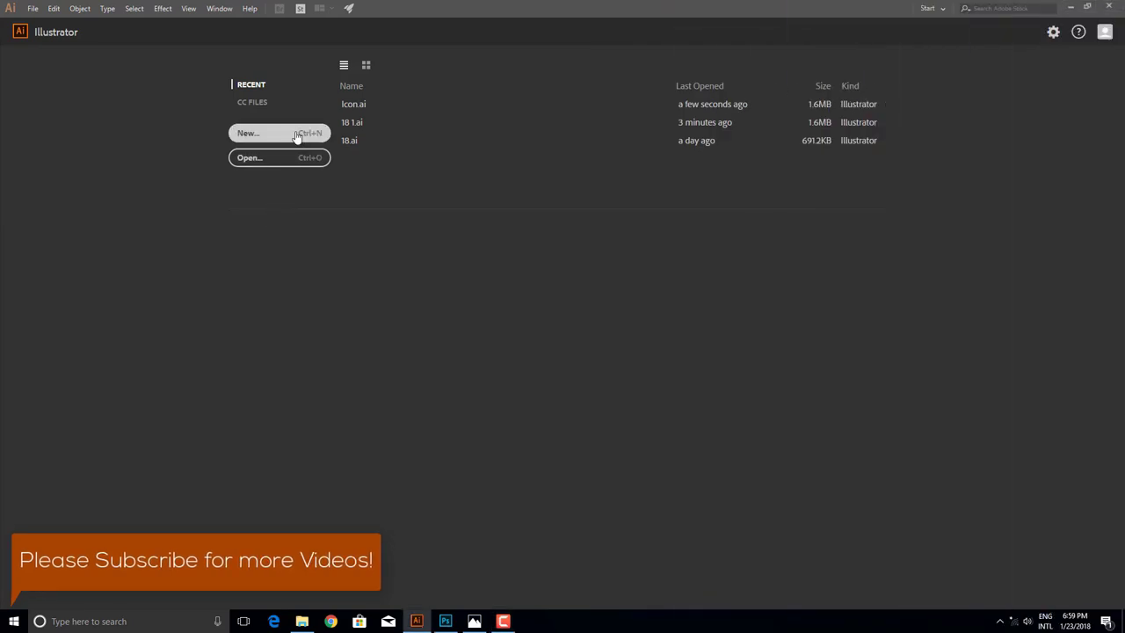
# Step: Start a new document preset to a 9 × 5 cm CMYK card with 0.4 cm bleed
pyautogui.click(293, 134)
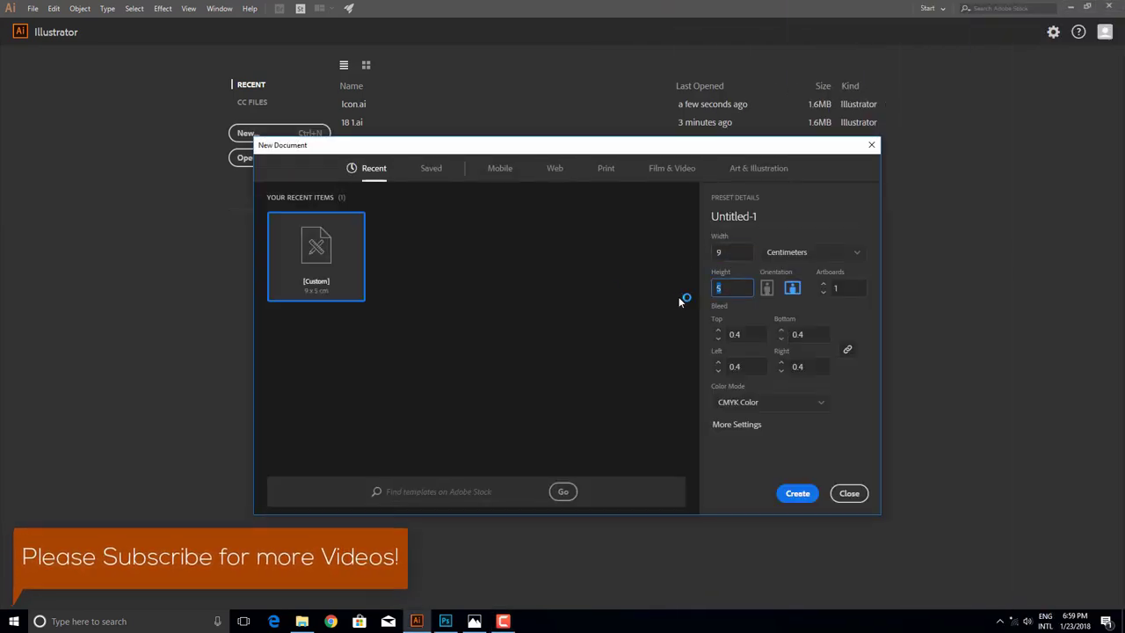
# Step: Create the card and draw a black, stroke-free rectangle over its lower half to the bleed
pyautogui.click(798, 495)
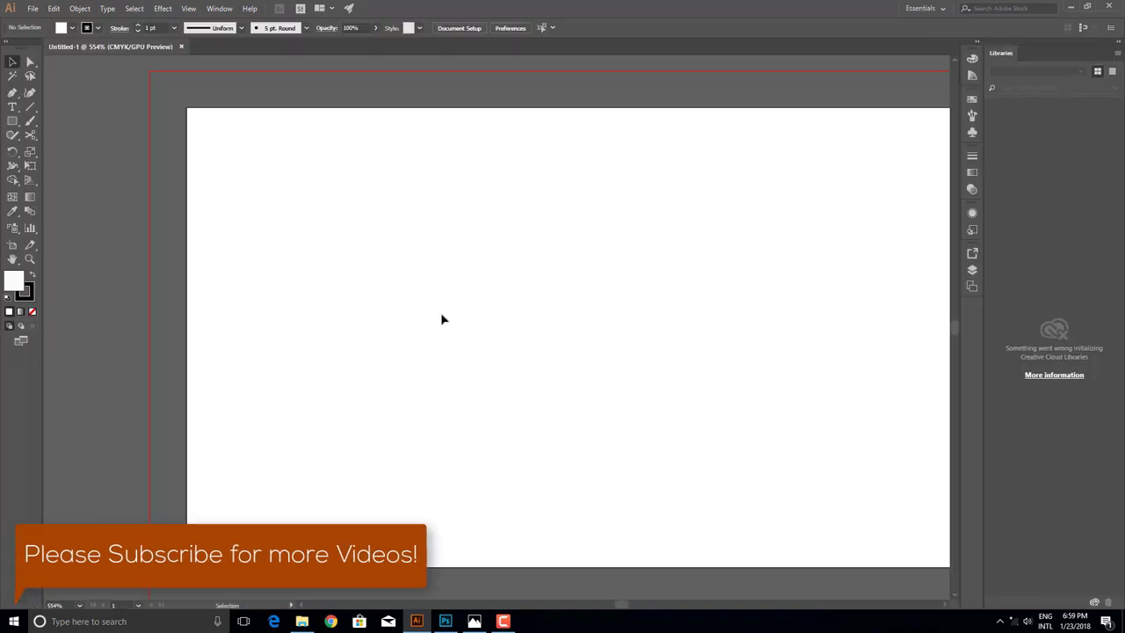
pyautogui.scroll(-1, 418, 293)
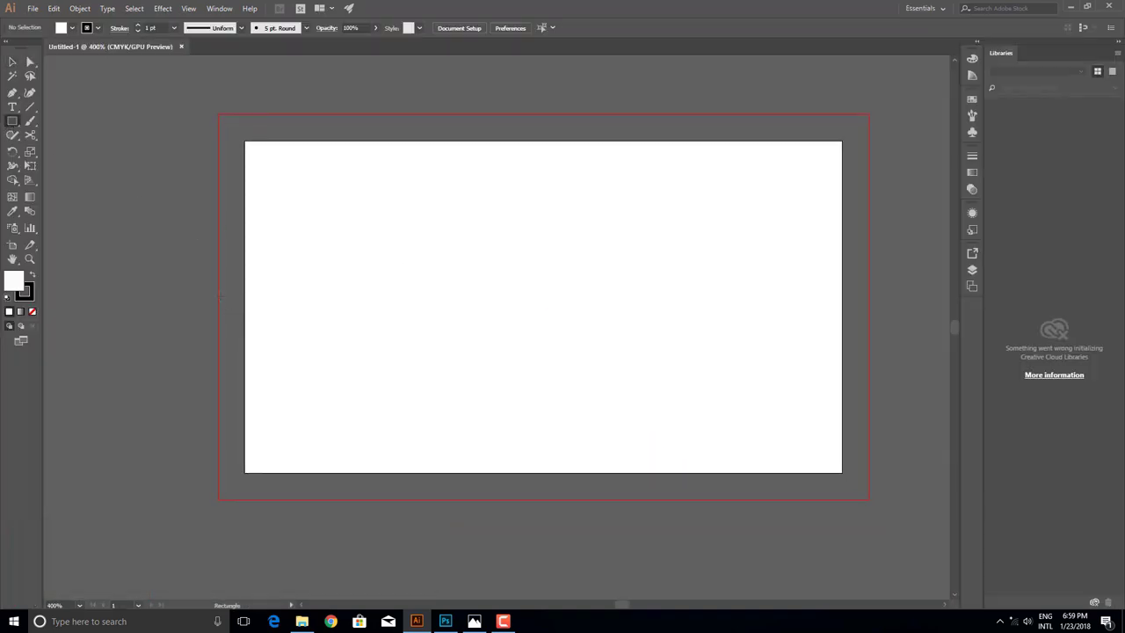
pyautogui.moveTo(218, 295); pyautogui.dragTo(866, 501)
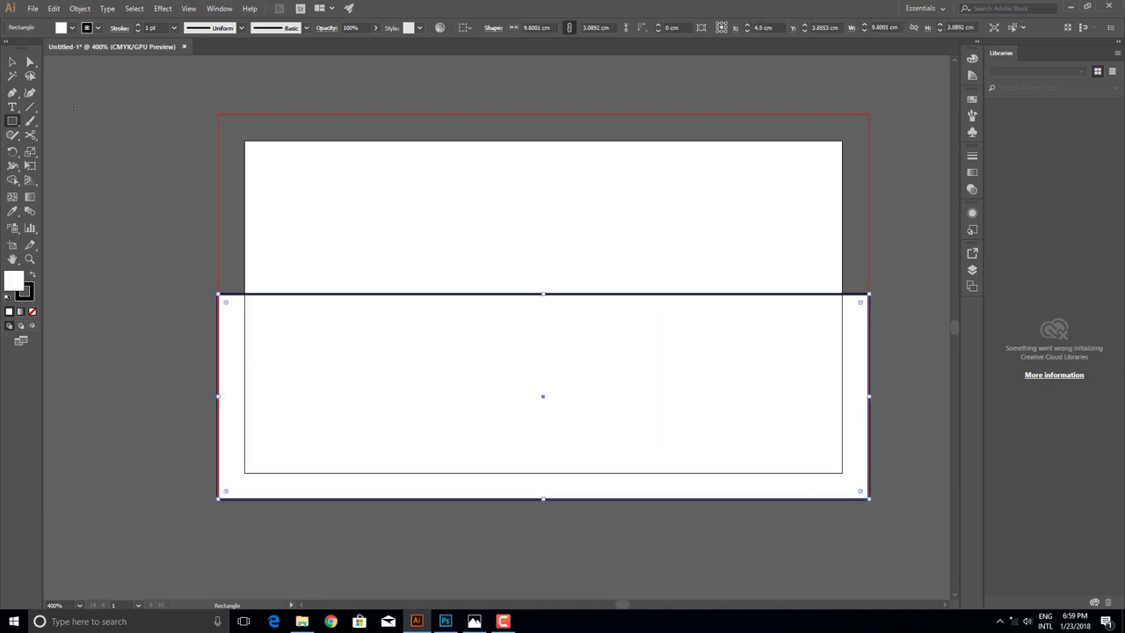
pyautogui.click(70, 27)
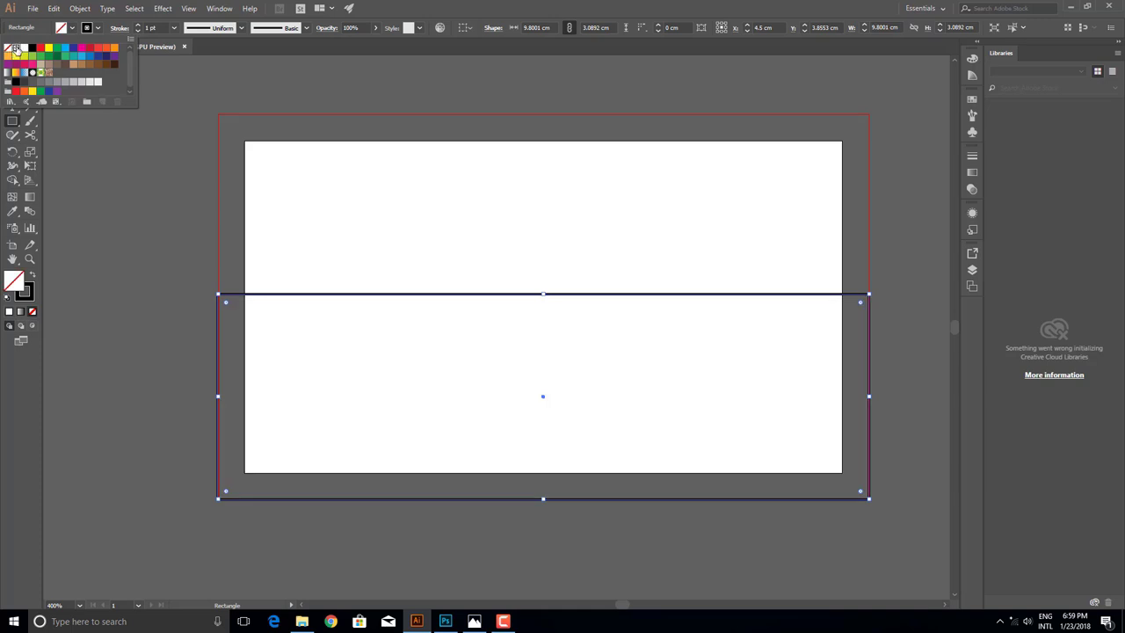
pyautogui.click(15, 48)
pyautogui.click(44, 73)
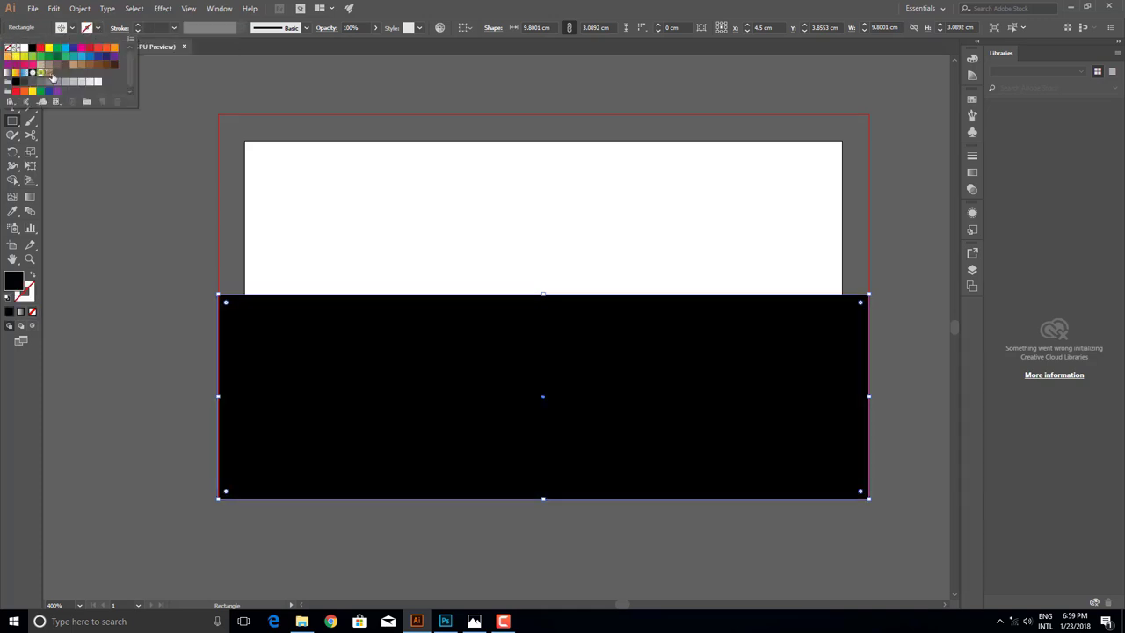
pyautogui.click(74, 29)
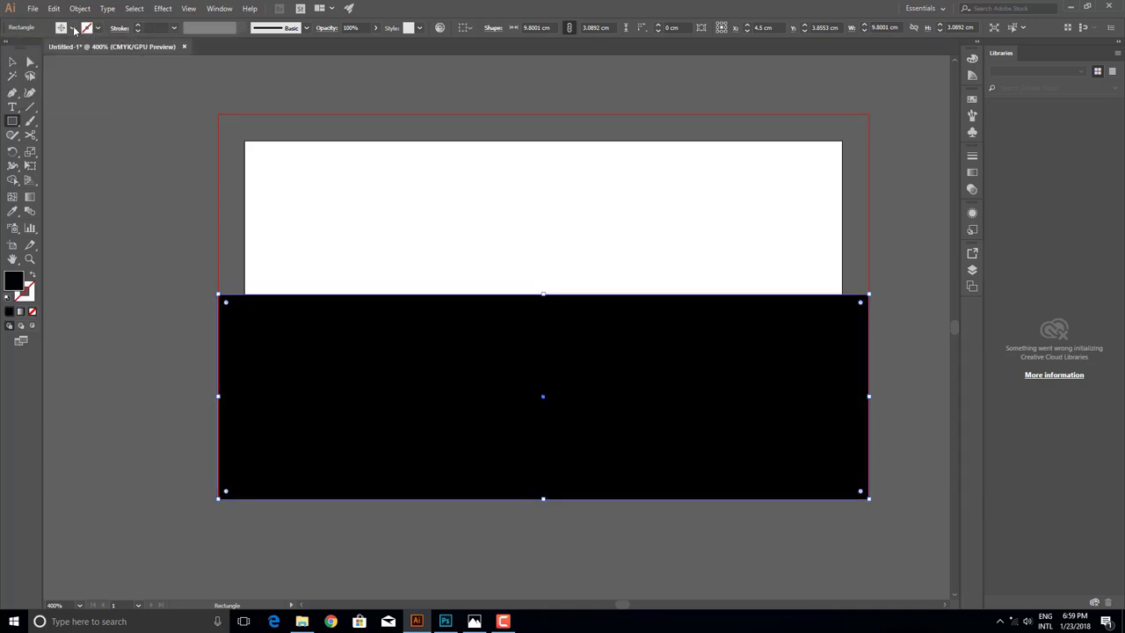
# Step: Lower the black panel's top edge
pyautogui.click(13, 63)
pyautogui.click(176, 184)
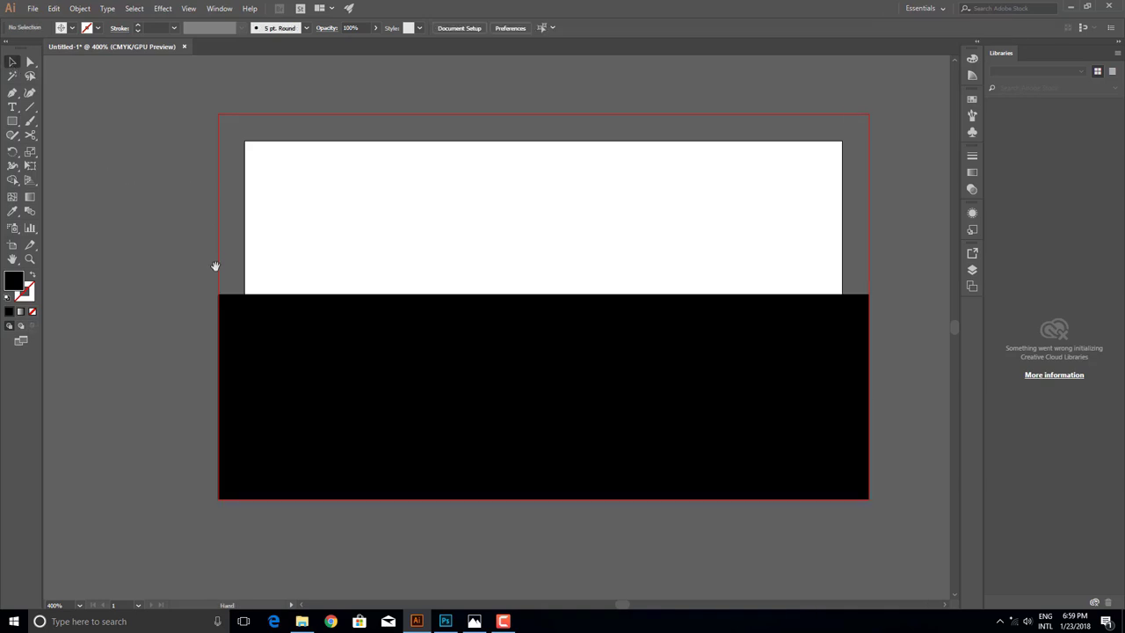
pyautogui.moveTo(216, 266); pyautogui.dragTo(225, 268)
pyautogui.click(296, 291)
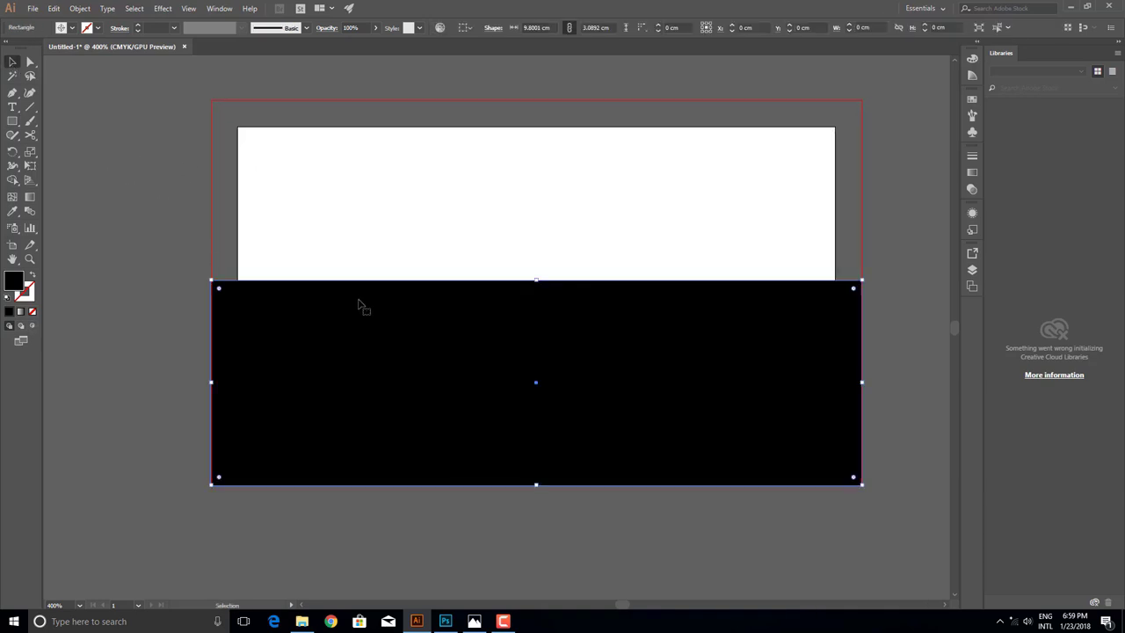
pyautogui.moveTo(536, 280); pyautogui.dragTo(536, 313)
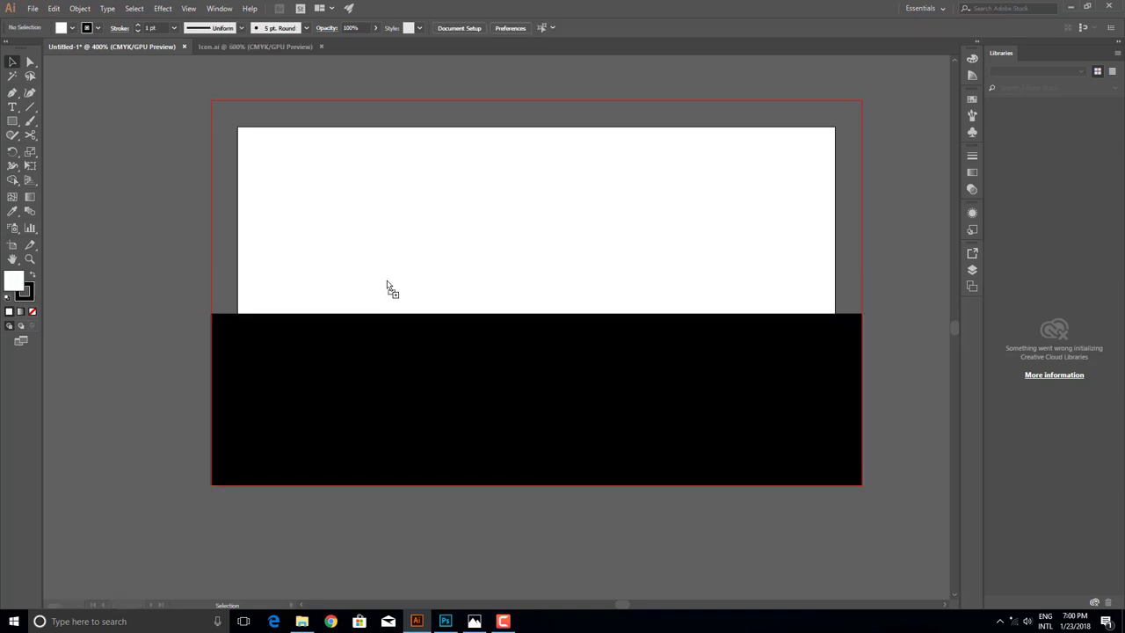
# Step: Place the orange logo and a QR code, centring the QR horizontally on the artboard
pyautogui.hotkey('ctrl', 'v')
pyautogui.moveTo(439, 170)
pyautogui.mouseDown()
pyautogui.moveTo(533, 264)
pyautogui.moveTo(545, 251)
pyautogui.mouseUp()
pyautogui.click(465, 27)
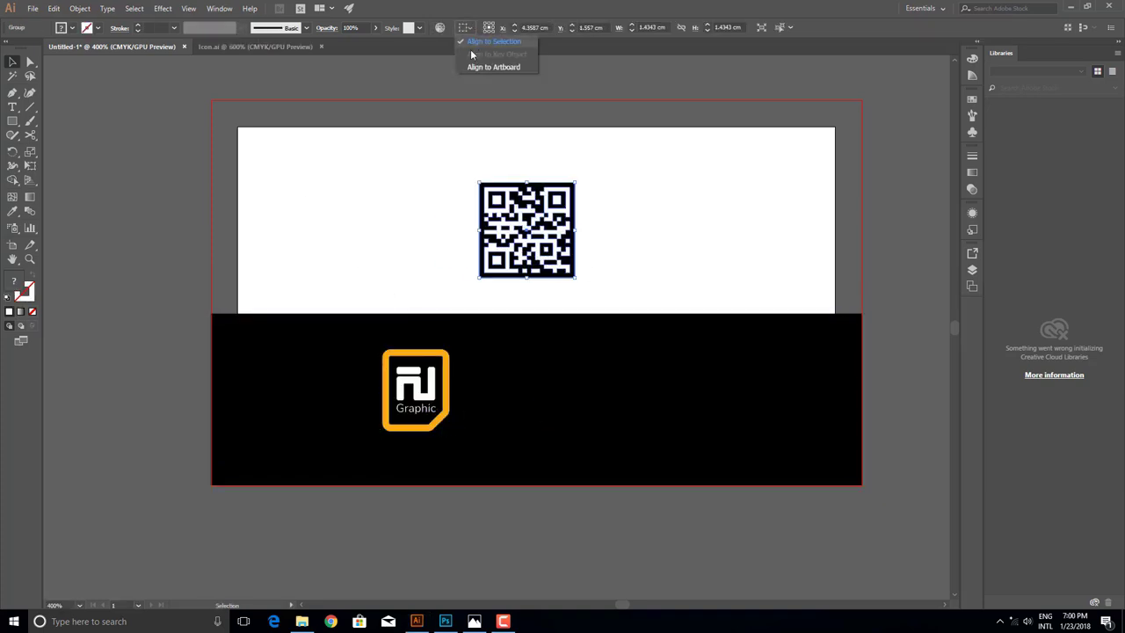
pyautogui.click(493, 65)
pyautogui.click(502, 27)
pyautogui.click(450, 124)
# Step: Add a 'colorpro' text line in Nexa Bold below the card
pyautogui.scroll(-1, 378, 350)
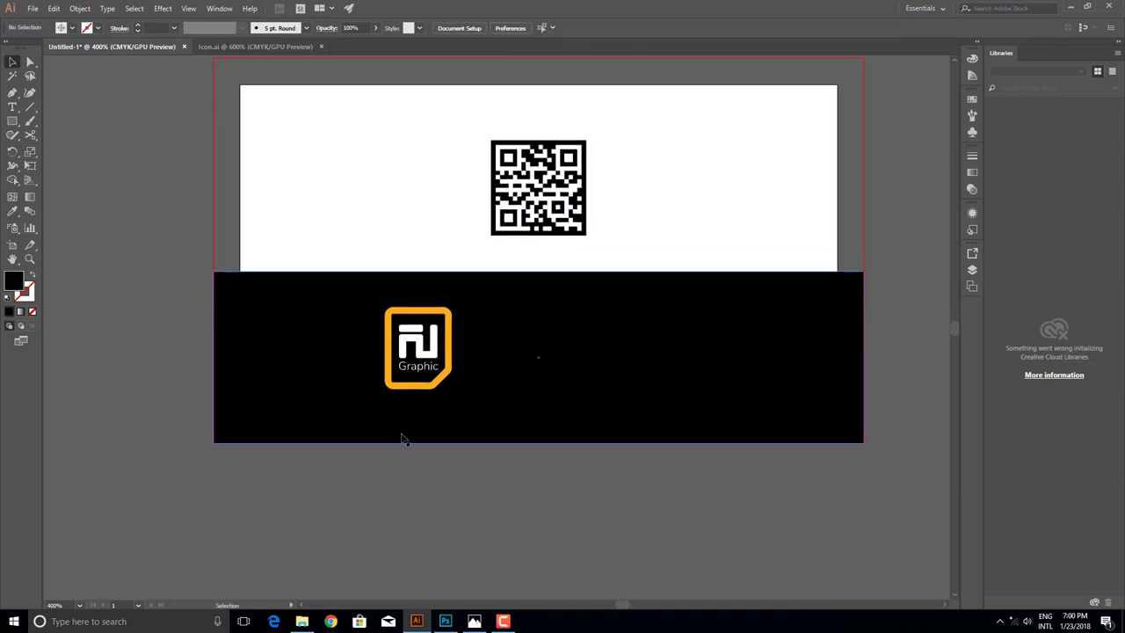
pyautogui.press('t')
pyautogui.click(403, 498)
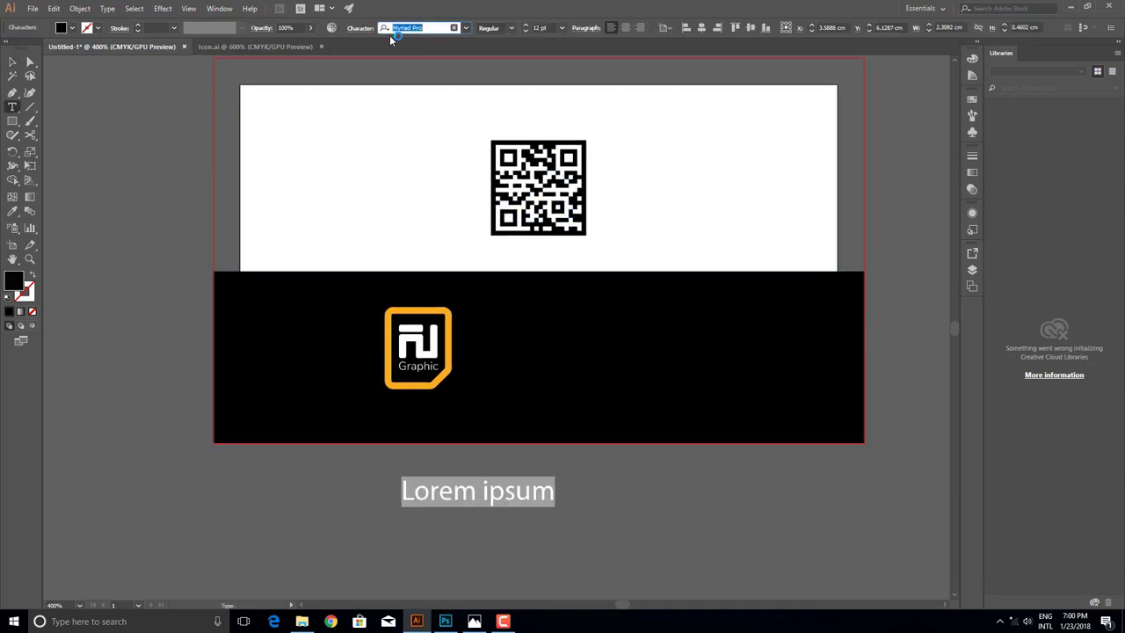
pyautogui.write('nex')
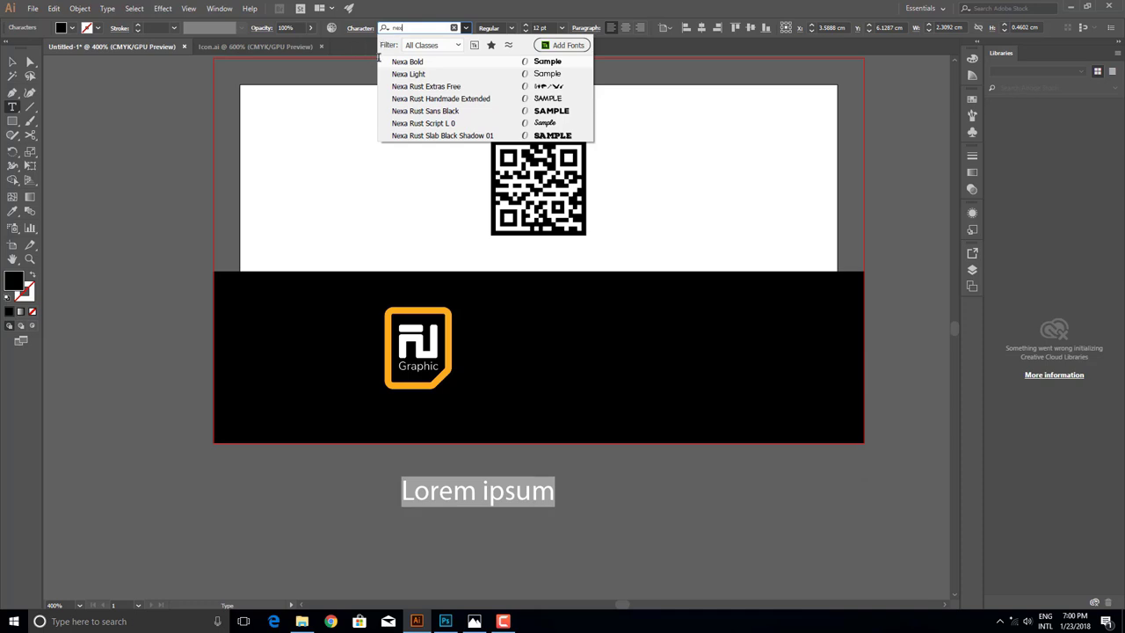
pyautogui.click(419, 64)
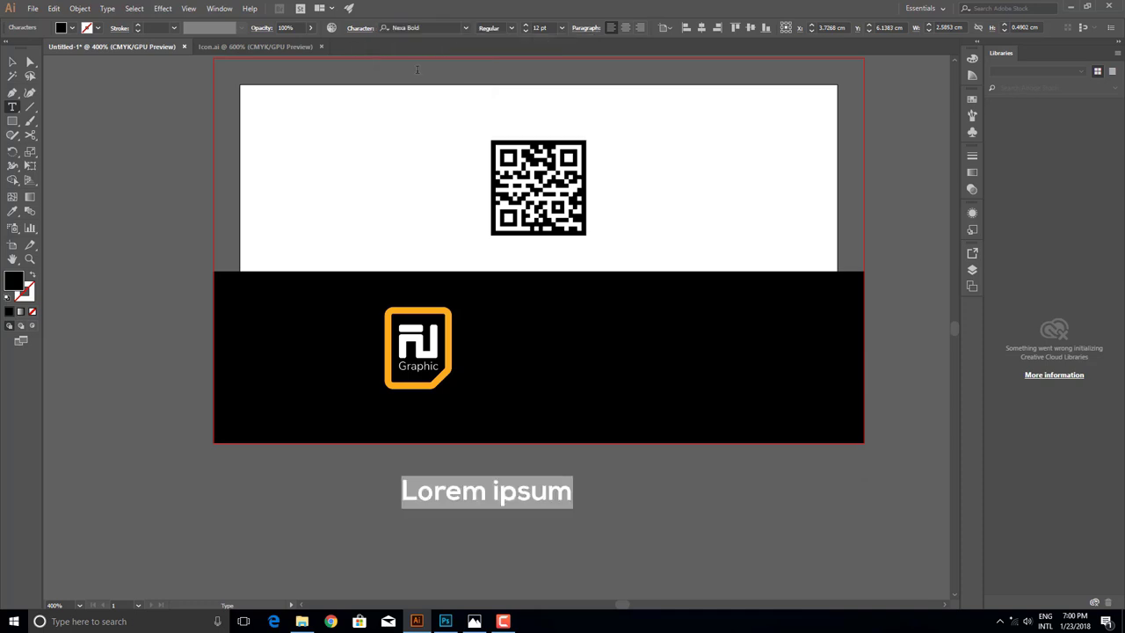
pyautogui.write('colorpro')
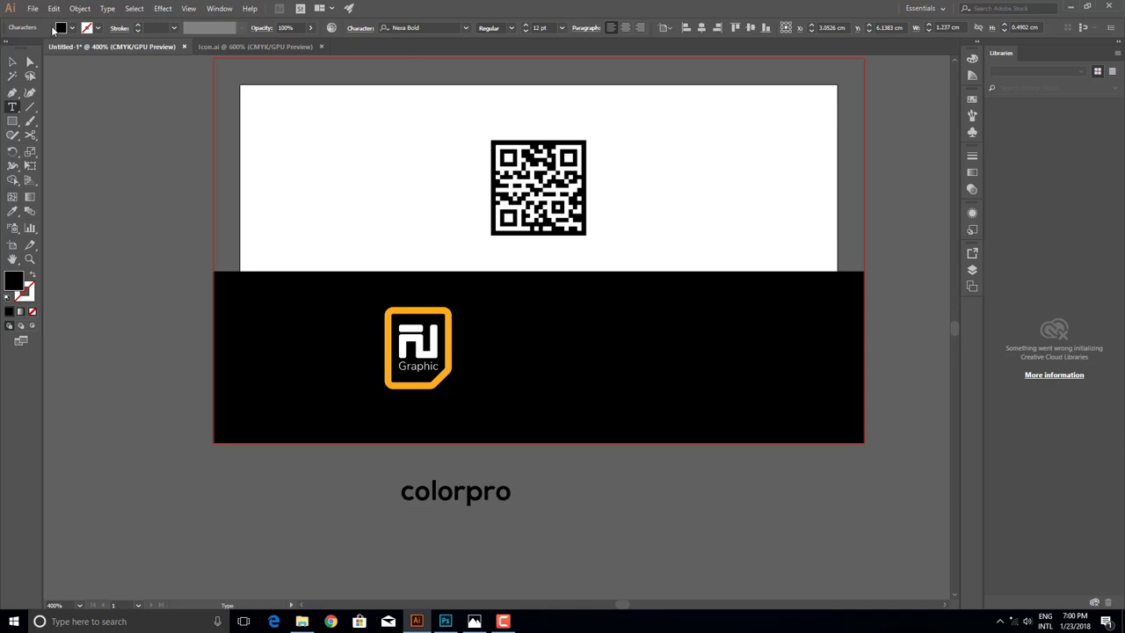
# Step: Make the text uppercase COLORPRO, fill it white, and move it beside the logo
pyautogui.click(13, 61)
pyautogui.click(107, 8)
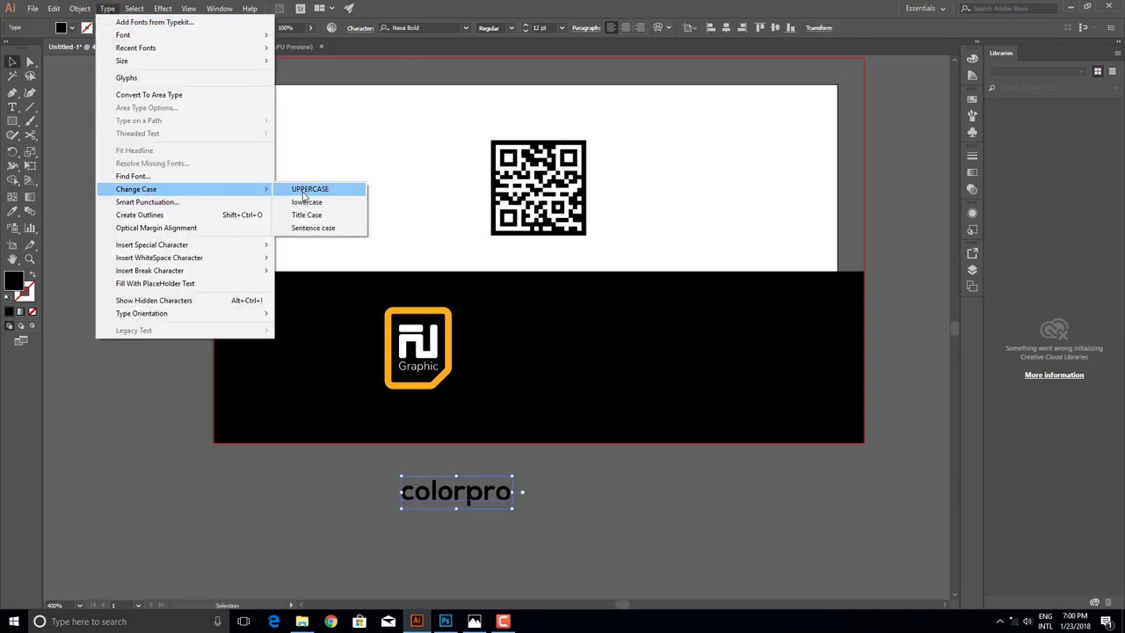
pyautogui.click(302, 194)
pyautogui.moveTo(545, 498); pyautogui.dragTo(622, 344)
pyautogui.click(72, 29)
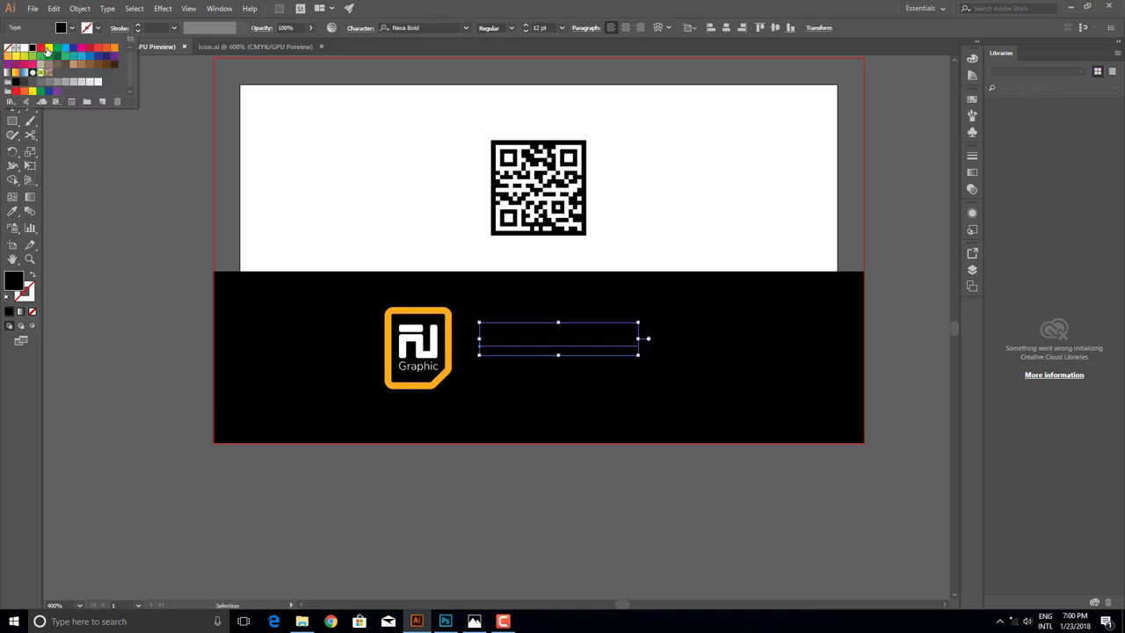
pyautogui.click(47, 50)
pyautogui.click(16, 46)
pyautogui.click(125, 261)
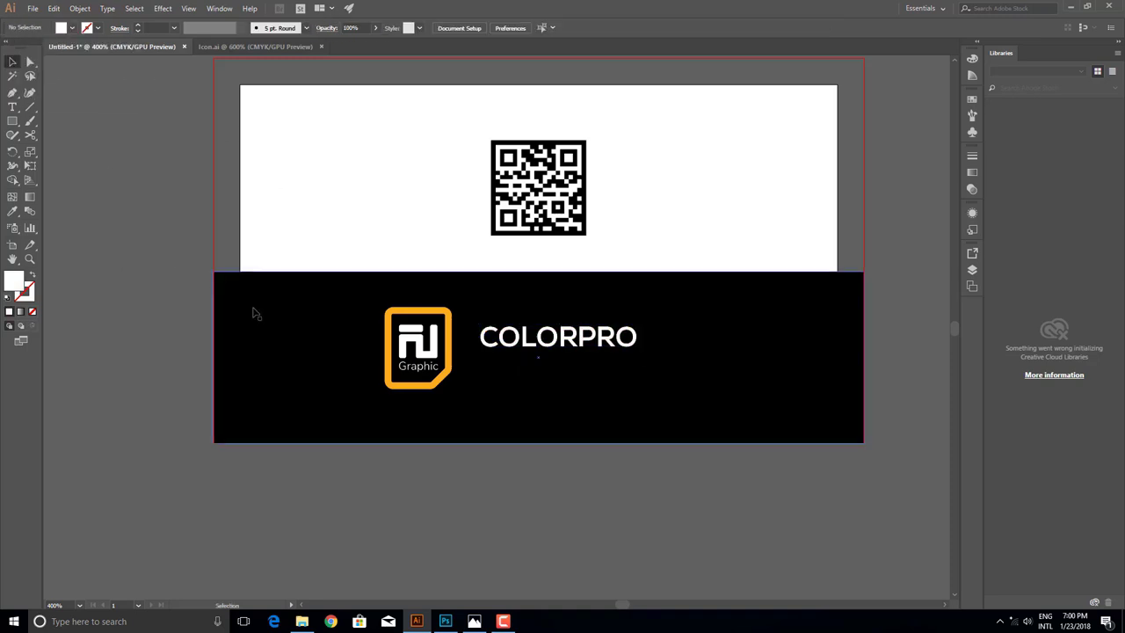
# Step: Duplicate COLORPRO below as a smaller Nexa Light 'MODERN GRAPHIC' line
pyautogui.moveTo(538, 350); pyautogui.dragTo(538, 377)
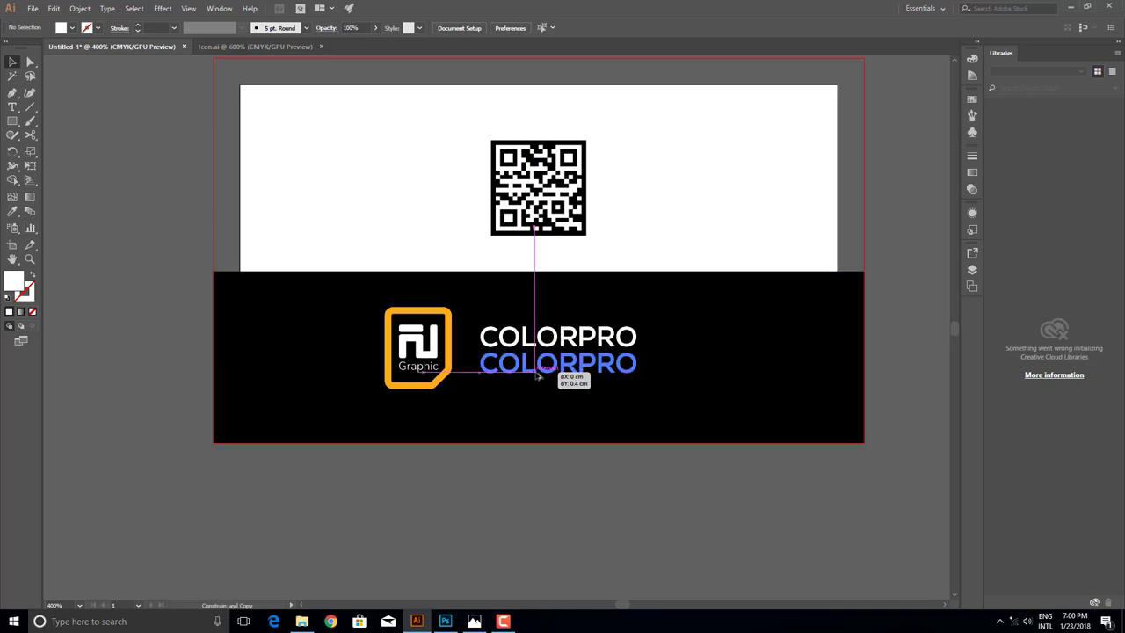
pyautogui.doubleClick(545, 363)
pyautogui.hotkey('ctrl', 'a')
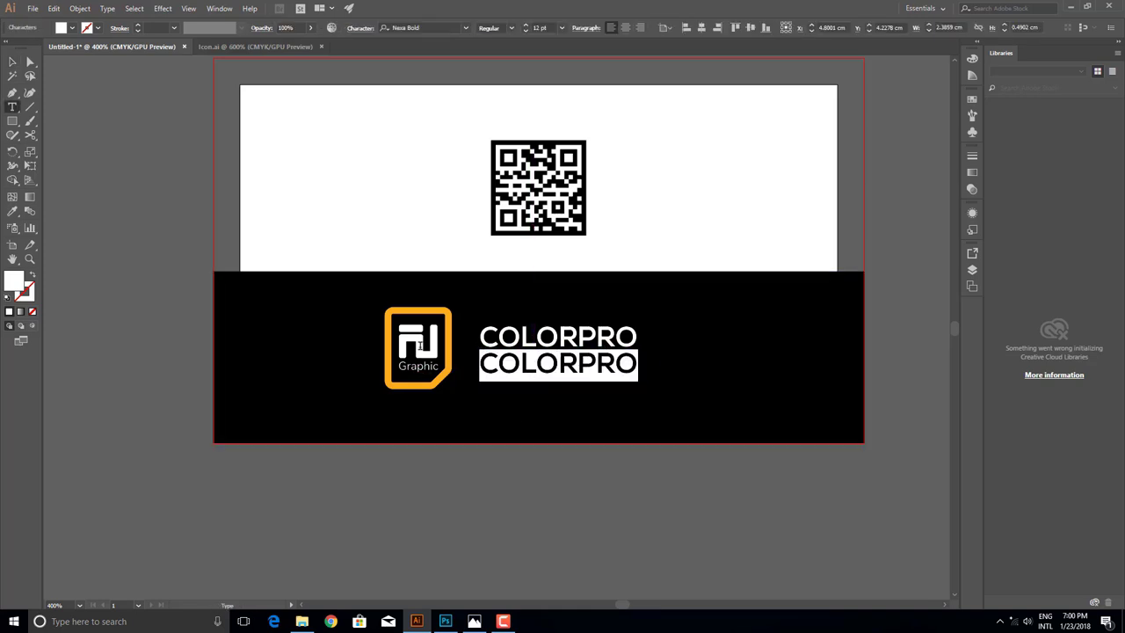
pyautogui.write('MODERN GRAPHIC')
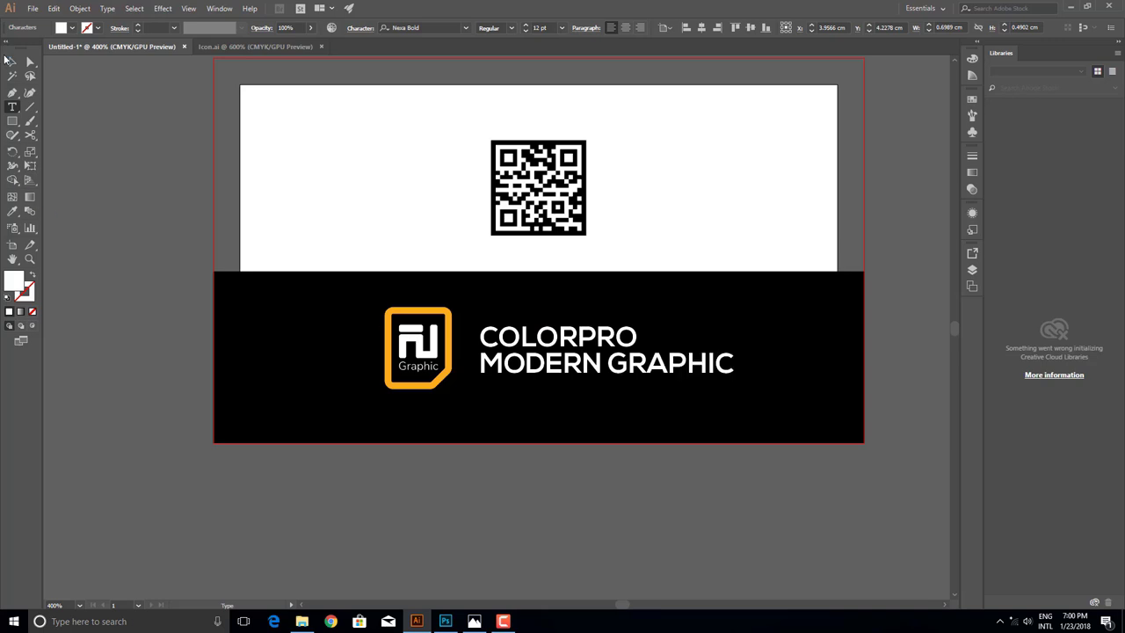
pyautogui.click(10, 61)
pyautogui.click(466, 28)
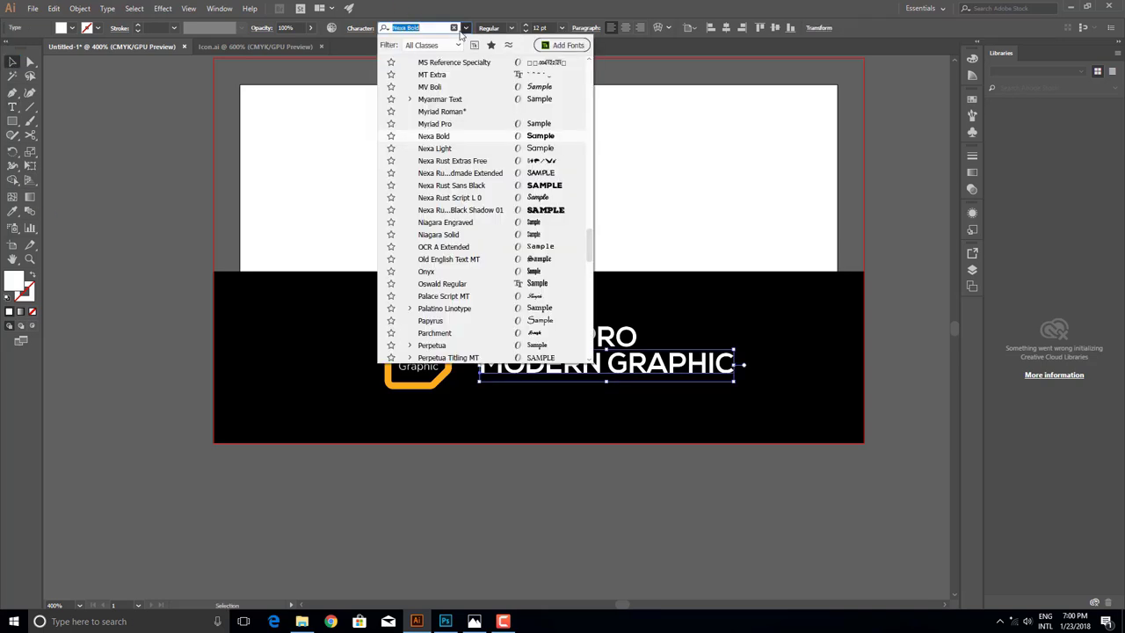
pyautogui.click(435, 147)
pyautogui.moveTo(729, 380); pyautogui.dragTo(637, 367)
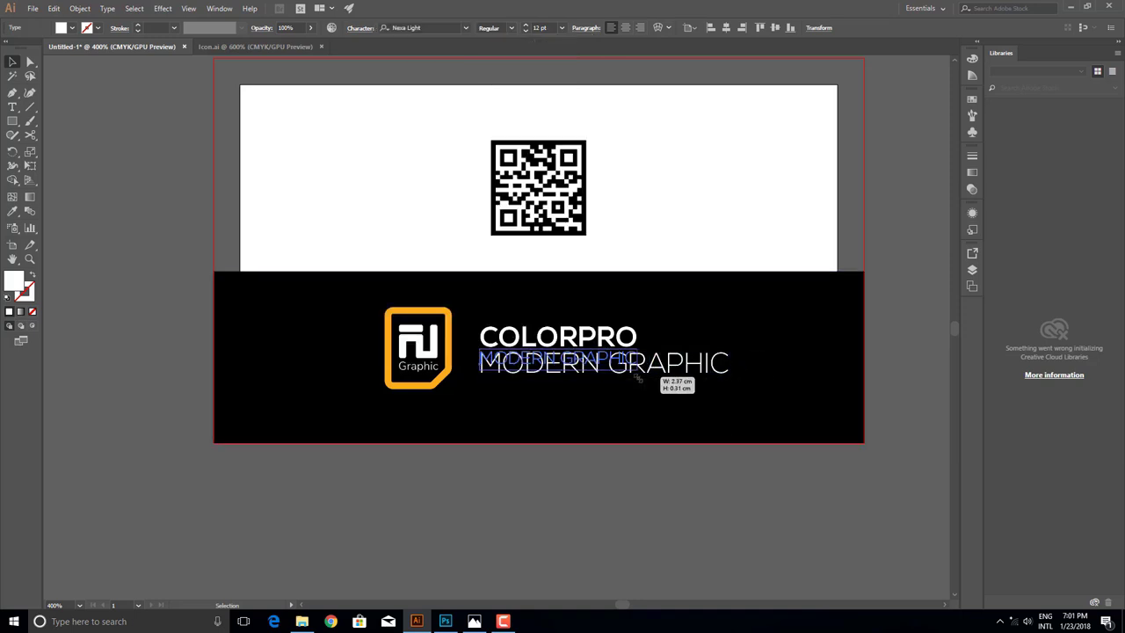
pyautogui.click(646, 457)
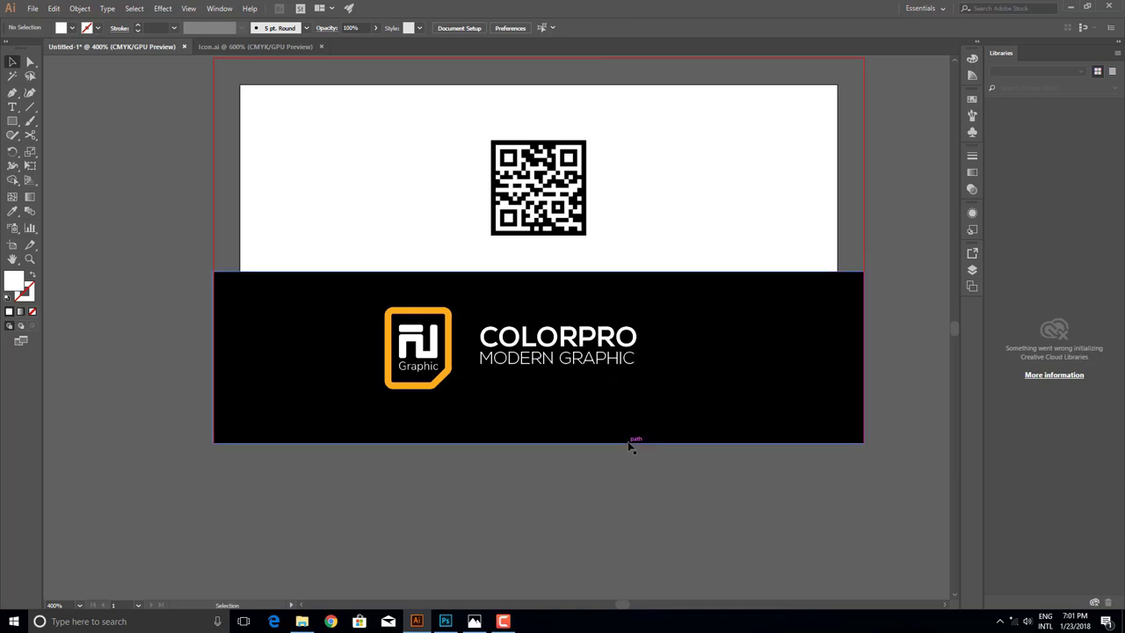
# Step: Move the logo closer to the text, group them, and centre the group horizontally on the artboard
pyautogui.moveTo(560, 495); pyautogui.dragTo(545, 417)
pyautogui.click(427, 302)
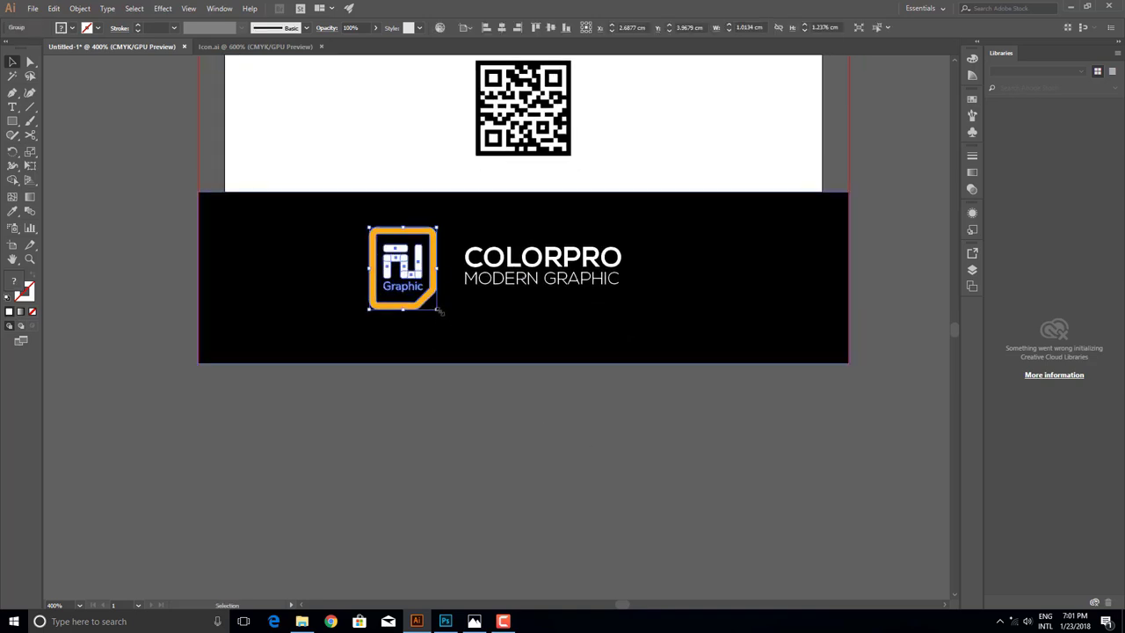
pyautogui.moveTo(414, 282); pyautogui.dragTo(428, 281)
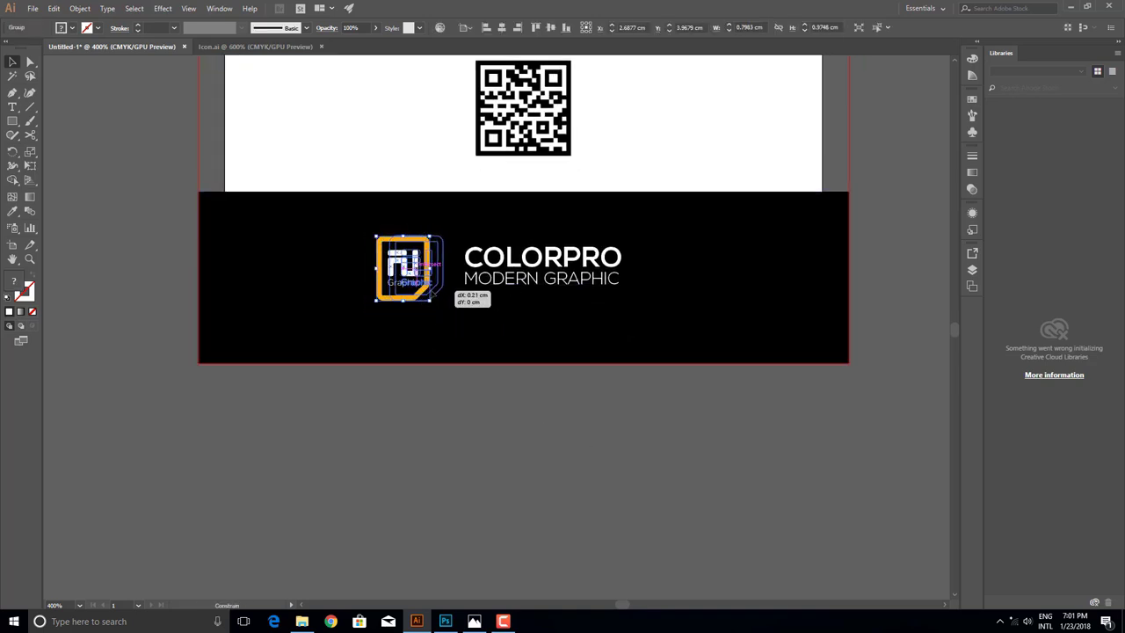
pyautogui.keyDown('shift'); pyautogui.click(488, 280); pyautogui.keyUp('shift')
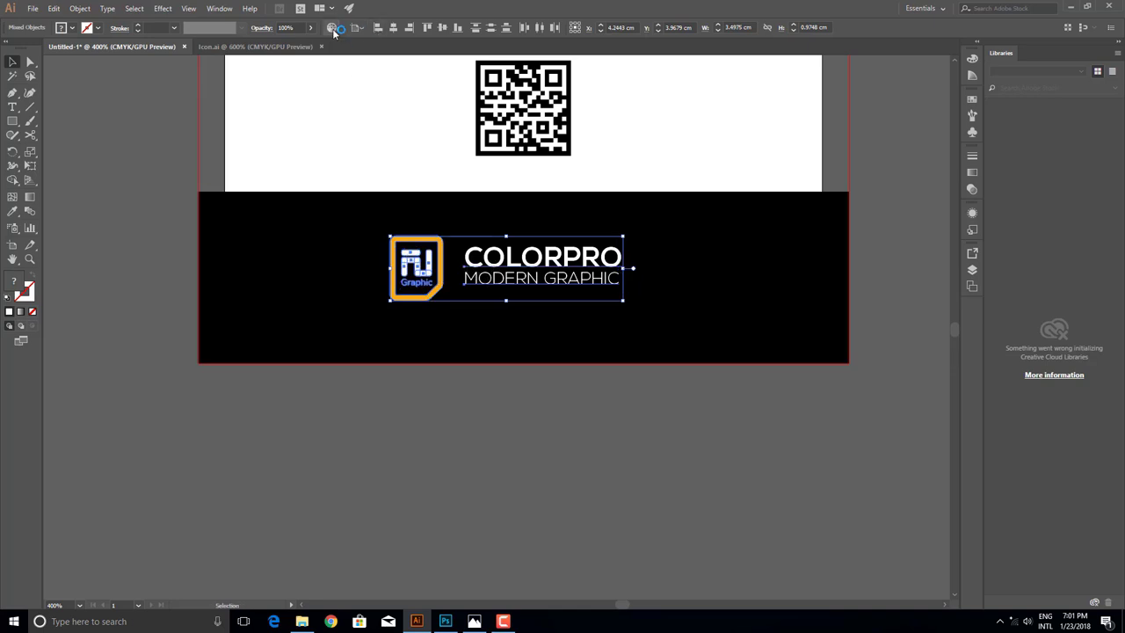
pyautogui.click(80, 8)
pyautogui.click(88, 48)
pyautogui.click(394, 27)
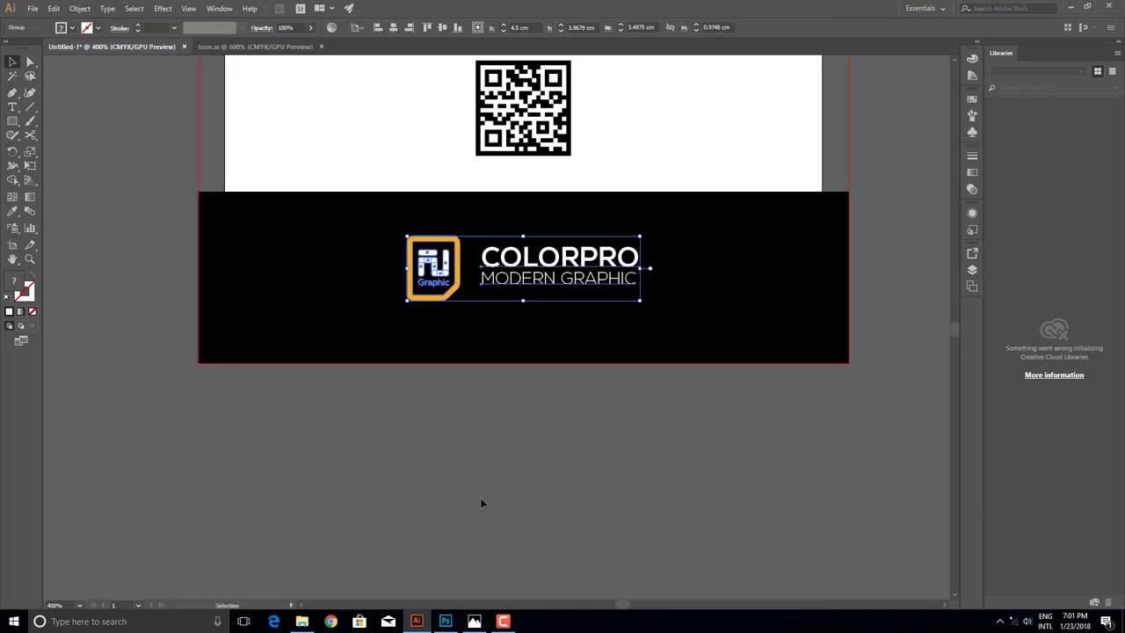
pyautogui.click(466, 499)
pyautogui.scroll(2, 352, 329)
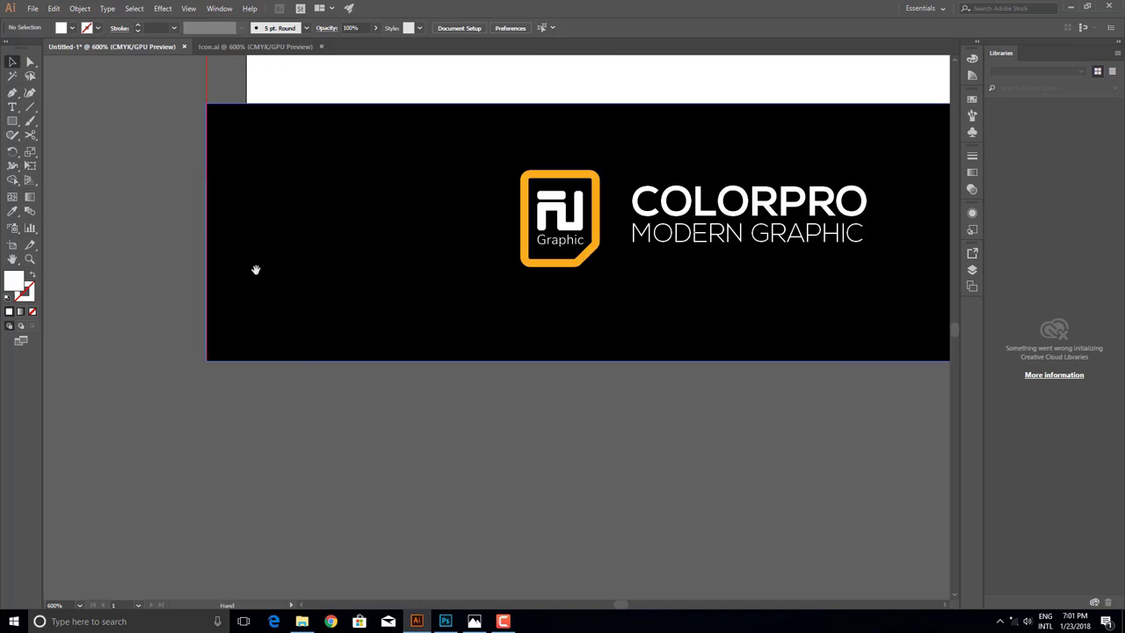
# Step: Draw a thin bar at the panel's left, filled with the logo's orange
pyautogui.moveTo(203, 272); pyautogui.dragTo(357, 296)
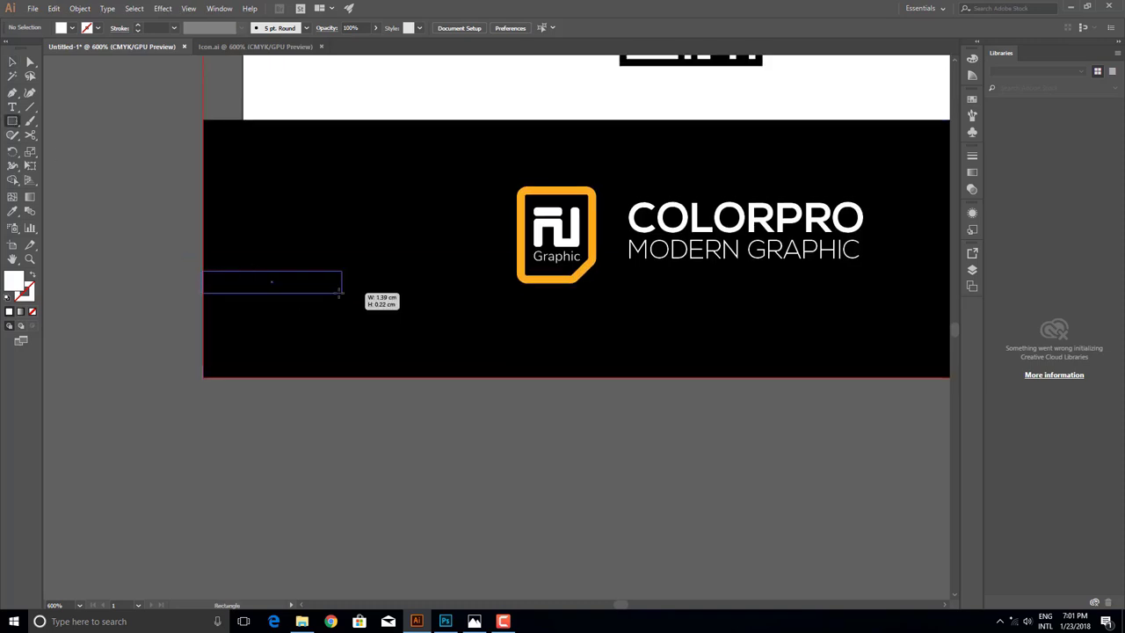
pyautogui.click(12, 211)
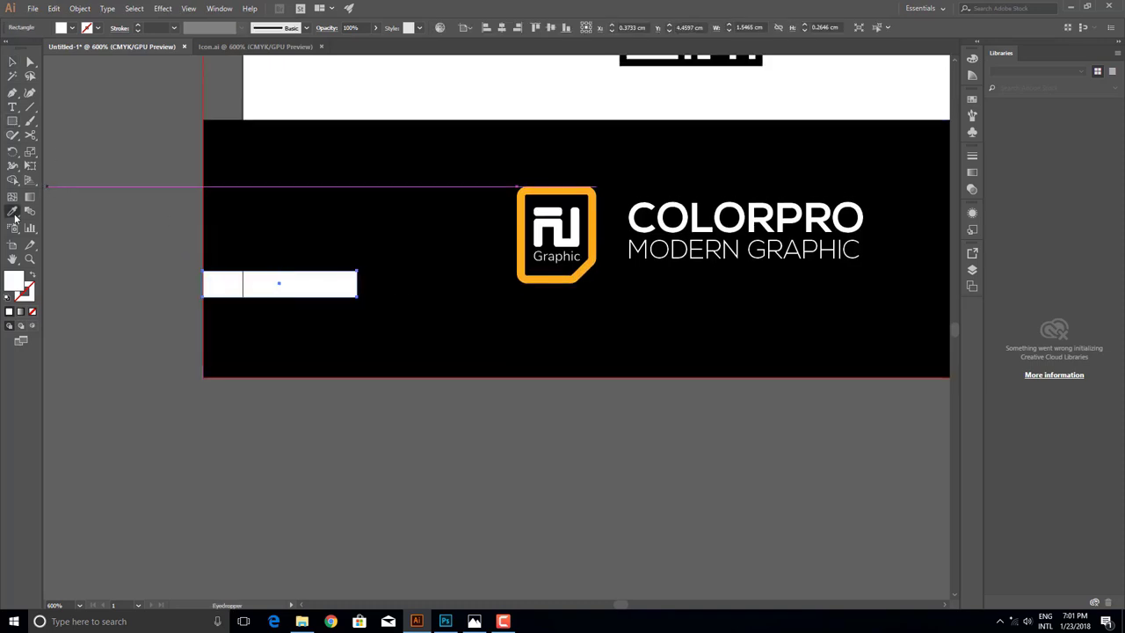
pyautogui.click(519, 232)
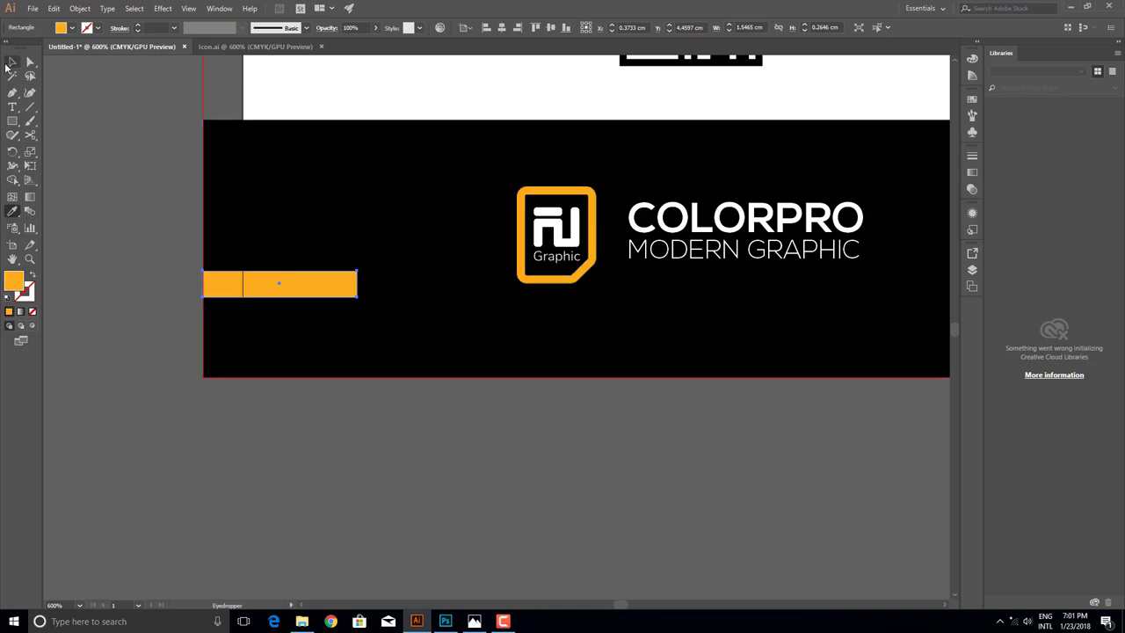
pyautogui.click(12, 62)
# Step: Paste a copy of the bar in back and shorten it into a small end piece
pyautogui.scroll(1, 299, 293)
pyautogui.click(80, 8)
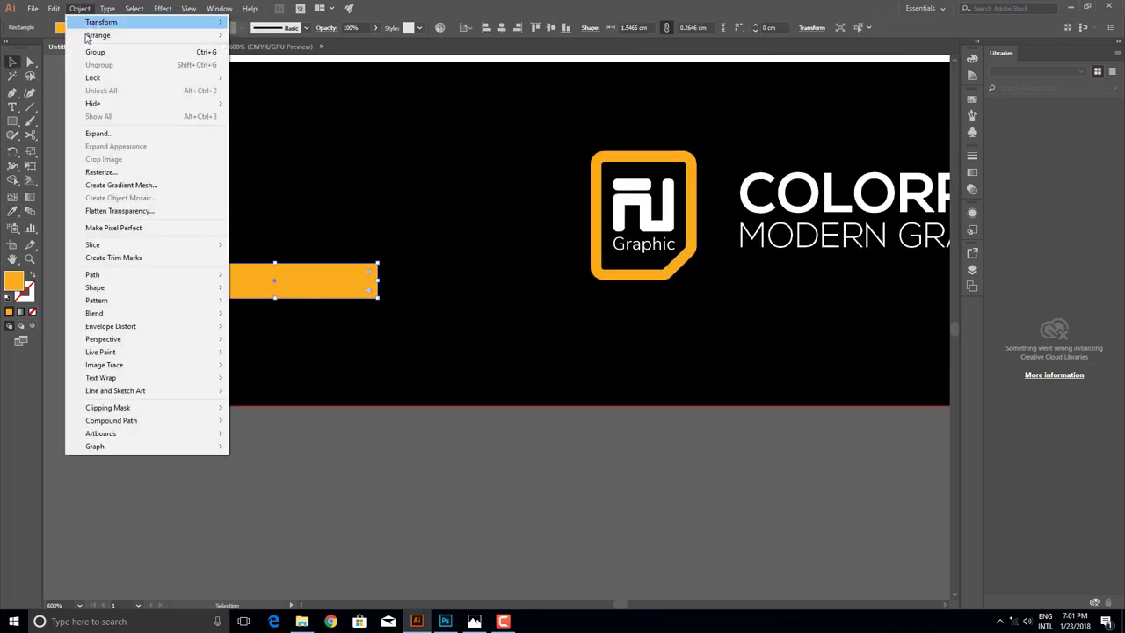
pyautogui.click(77, 65)
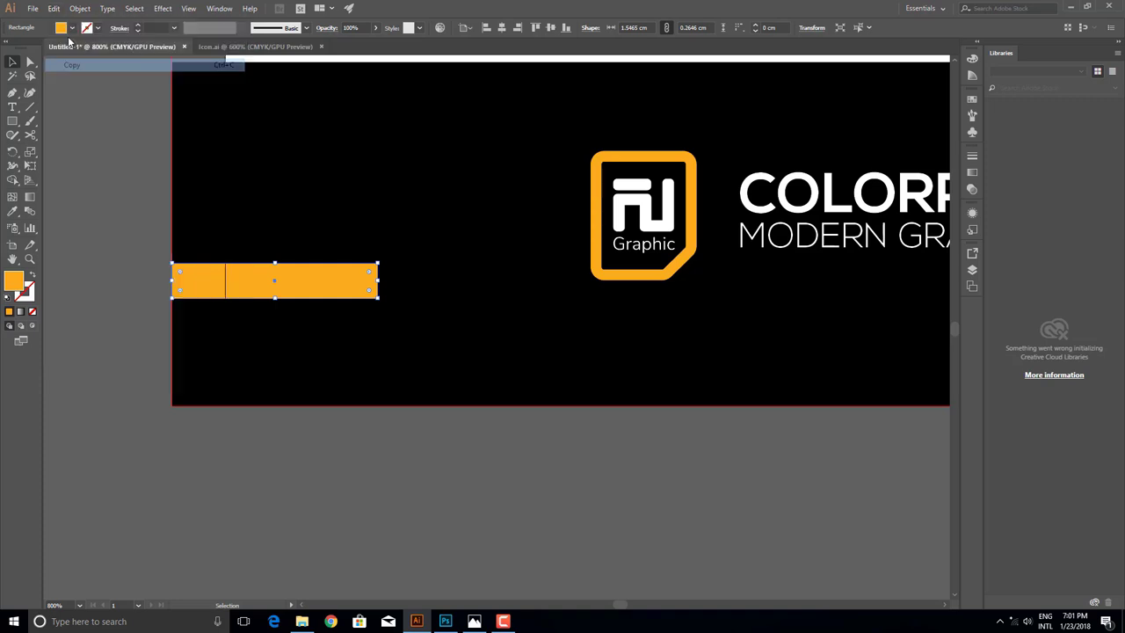
pyautogui.click(54, 8)
pyautogui.click(78, 103)
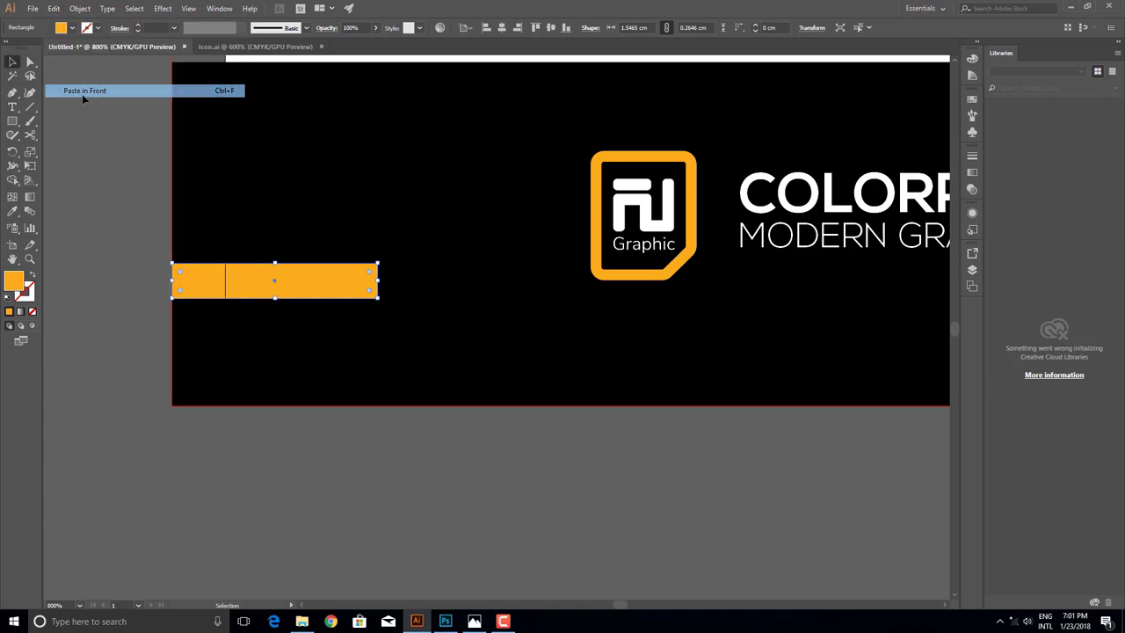
pyautogui.moveTo(172, 281); pyautogui.dragTo(425, 297)
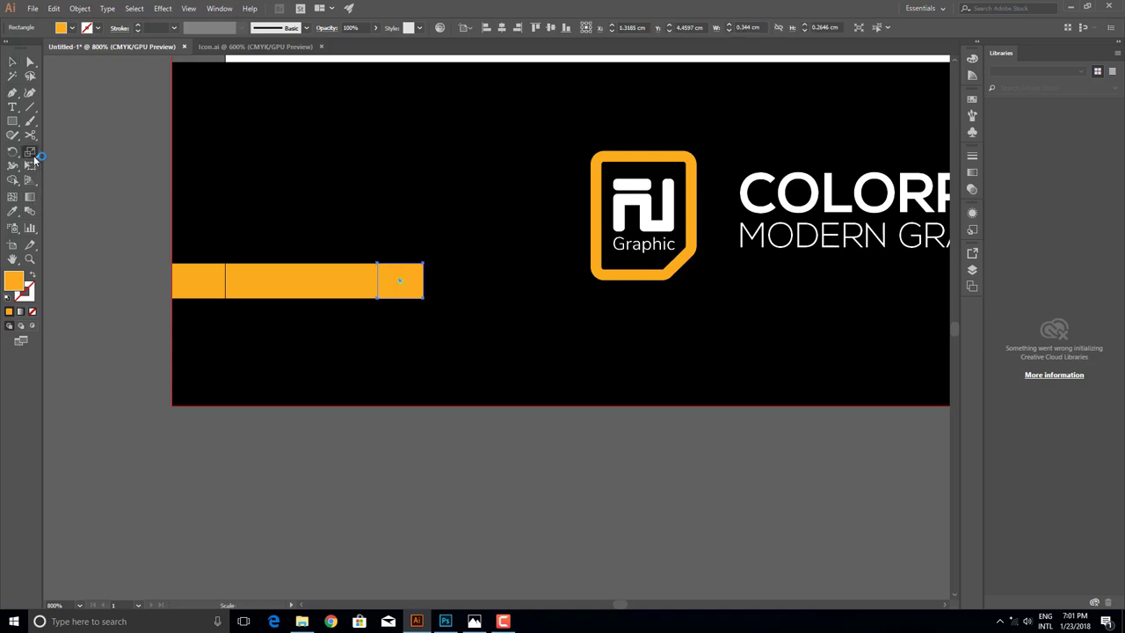
# Step: Shear the small orange piece so its right edge rises into a slant
pyautogui.moveTo(34, 156); pyautogui.dragTo(71, 159)
pyautogui.moveTo(425, 262); pyautogui.dragTo(428, 303)
pyautogui.moveTo(428, 284); pyautogui.dragTo(428, 279)
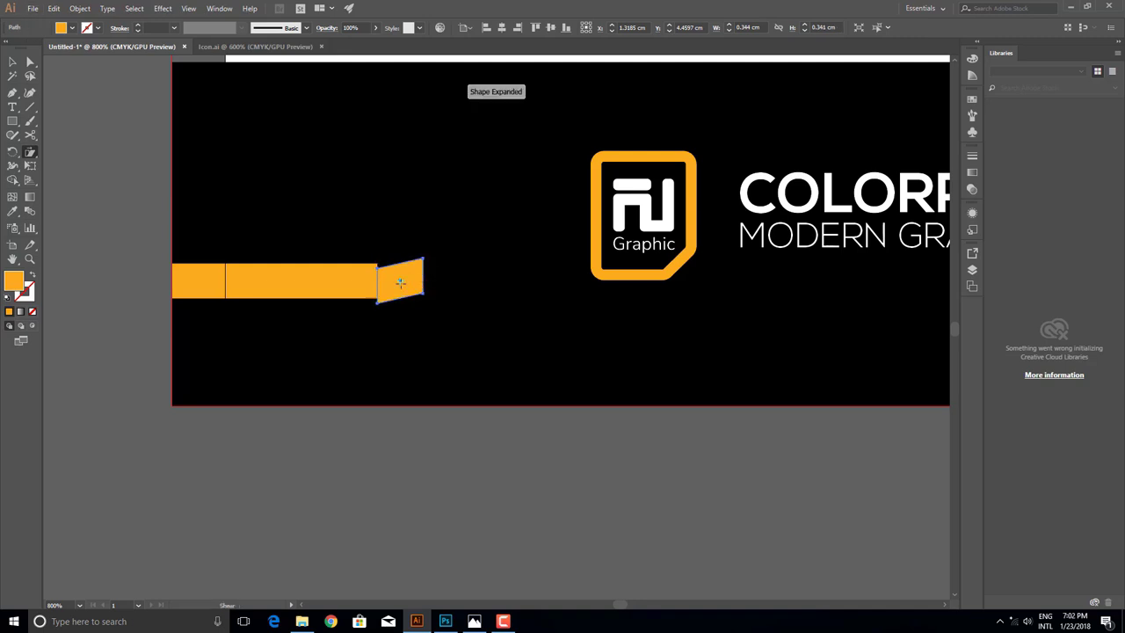
pyautogui.click(12, 61)
pyautogui.scroll(2, 396, 281)
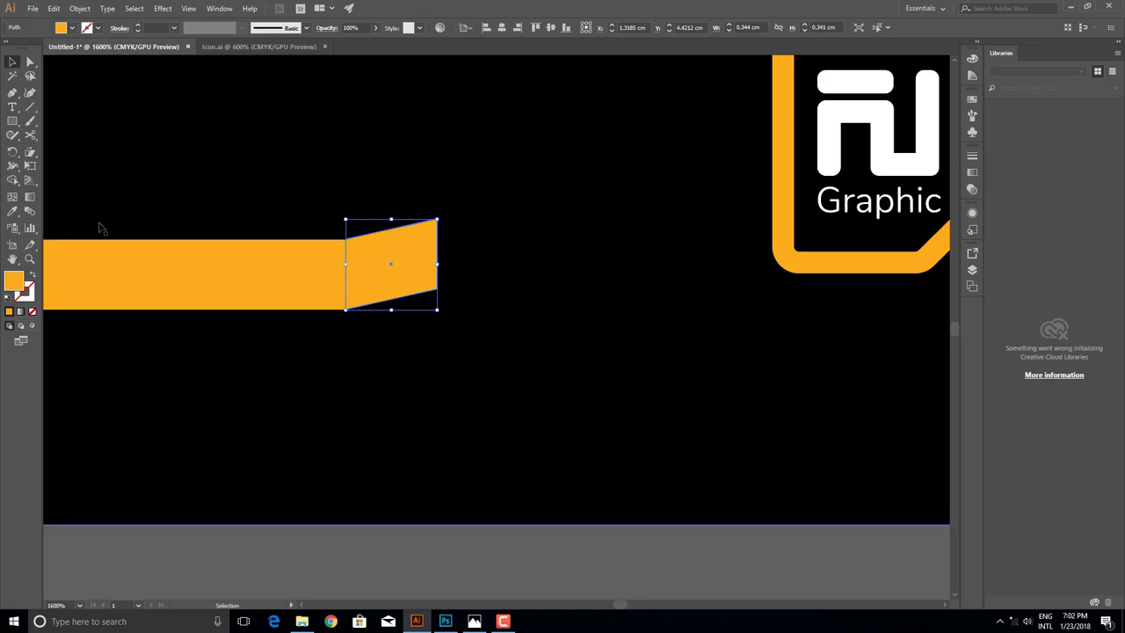
# Step: Give the slanted piece a darker orange fill
pyautogui.doubleClick(18, 280)
pyautogui.moveTo(538, 237); pyautogui.dragTo(548, 248)
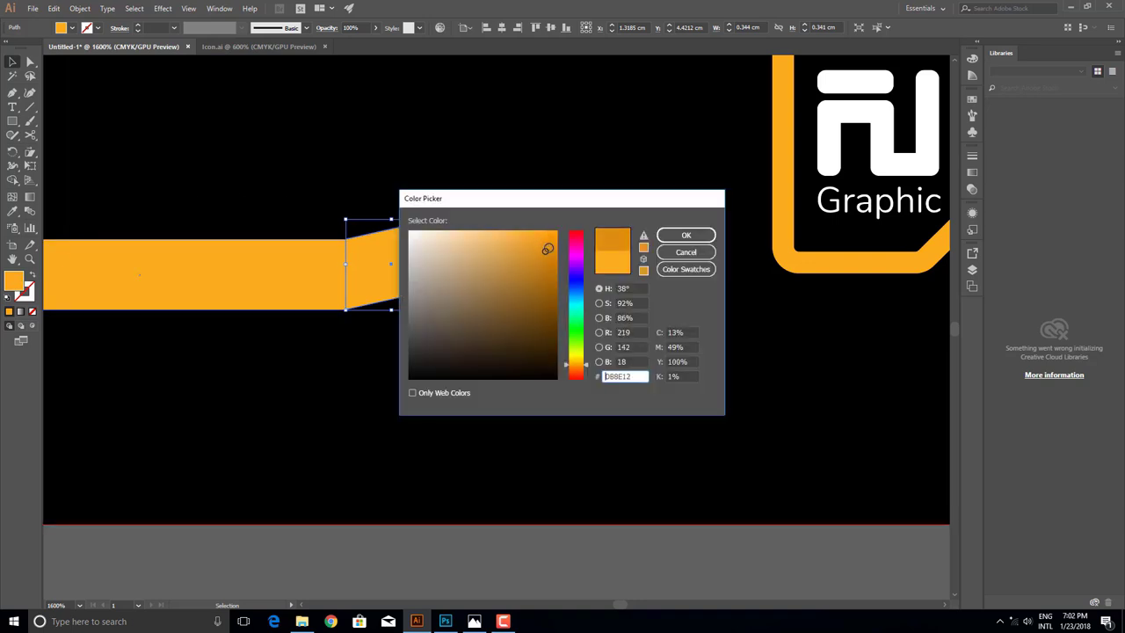
pyautogui.click(686, 235)
pyautogui.scroll(-1, 410, 303)
# Step: Duplicate the slanted piece, place it alongside, and reflect it into a mirrored fold
pyautogui.click(80, 8)
pyautogui.moveTo(54, 8)
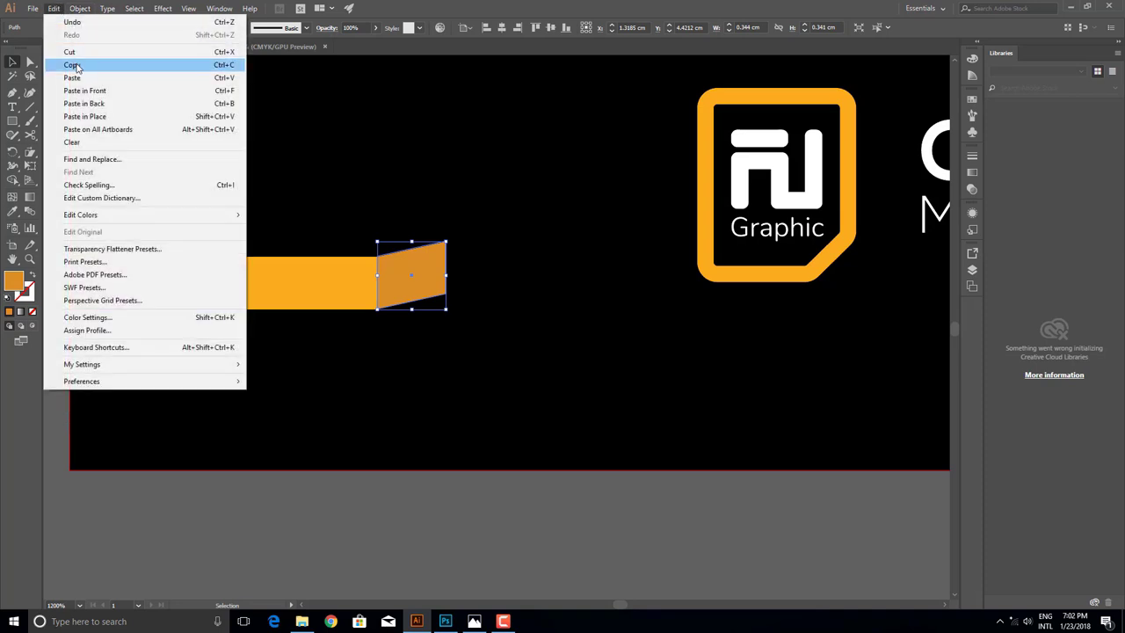
pyautogui.click(72, 65)
pyautogui.click(53, 8)
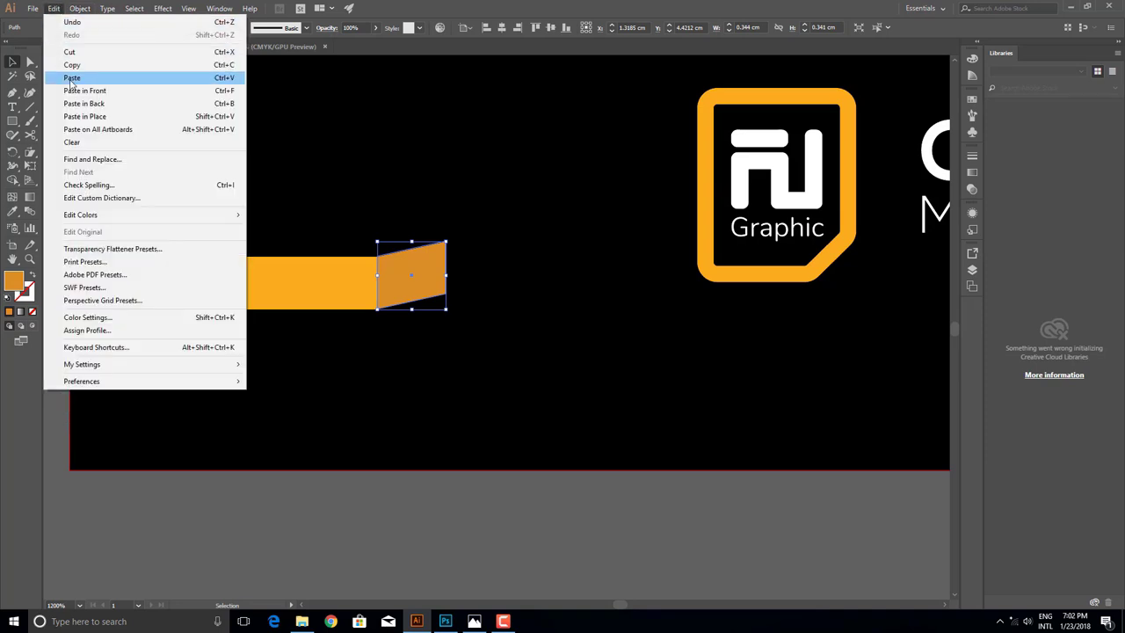
pyautogui.click(72, 78)
pyautogui.moveTo(492, 332); pyautogui.dragTo(477, 268)
pyautogui.rightClick(475, 266)
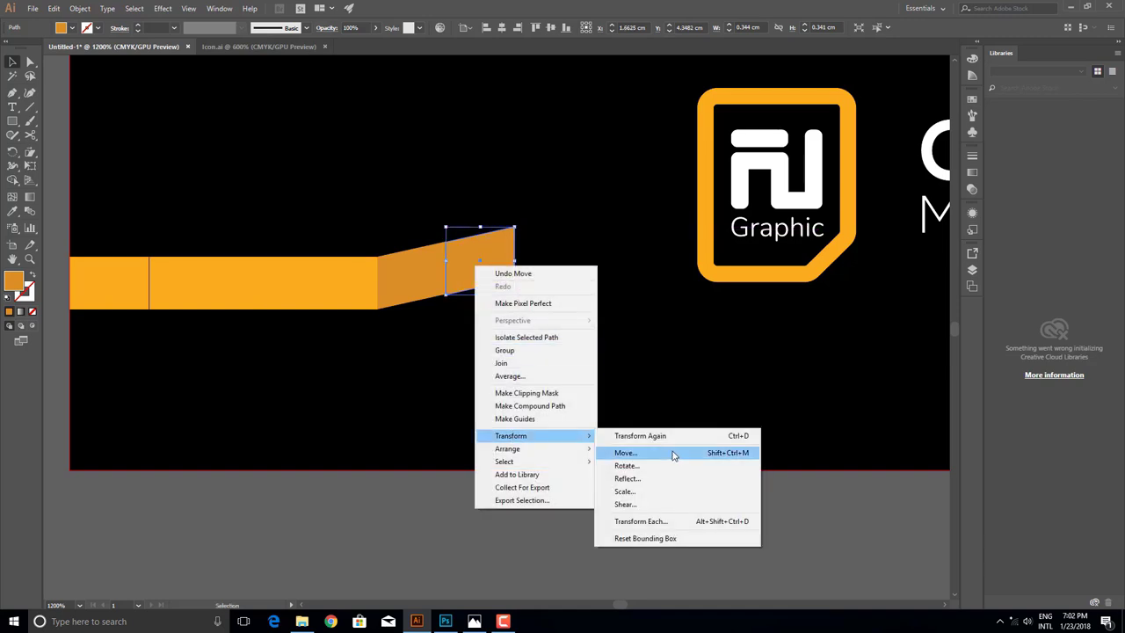
pyautogui.click(627, 478)
pyautogui.click(555, 385)
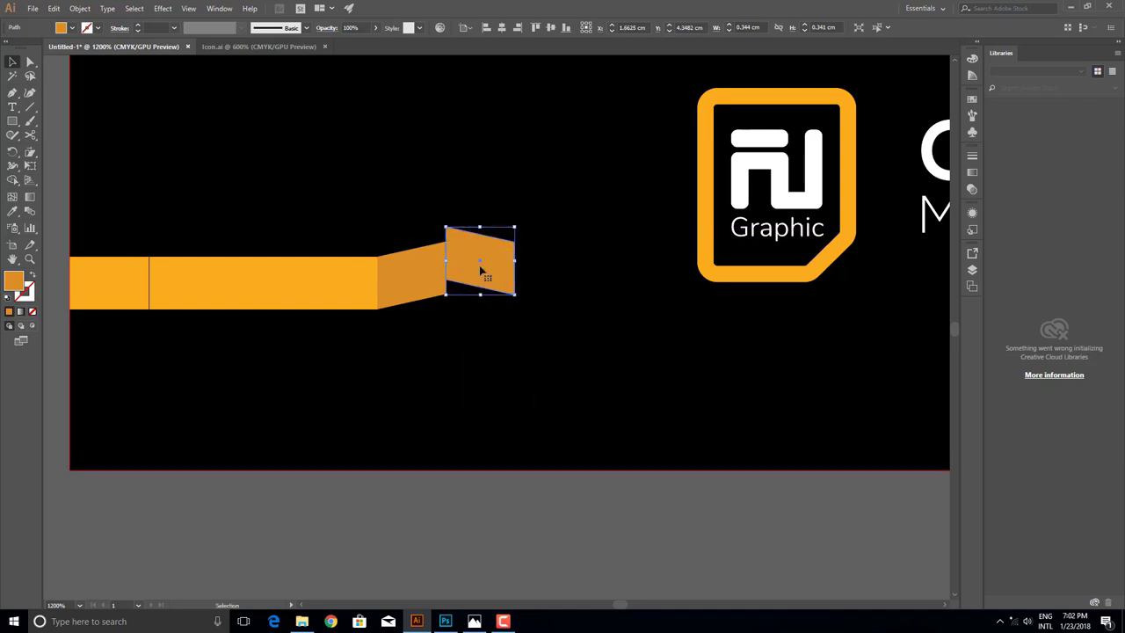
pyautogui.scroll(1, 474, 270)
# Step: Align the two fold pieces along their top edges
pyautogui.press('Down')
pyautogui.press('Down')
pyautogui.keyDown('shift'); pyautogui.click(409, 281); pyautogui.keyUp('shift')
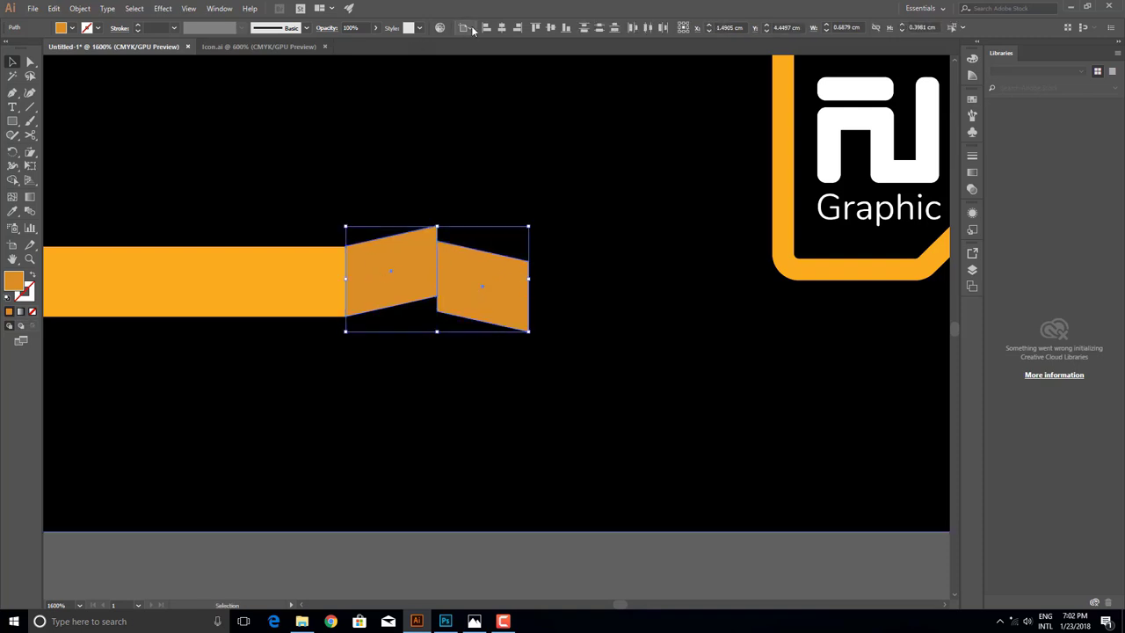
pyautogui.click(535, 27)
pyautogui.scroll(-2, 436, 445)
pyautogui.click(436, 445)
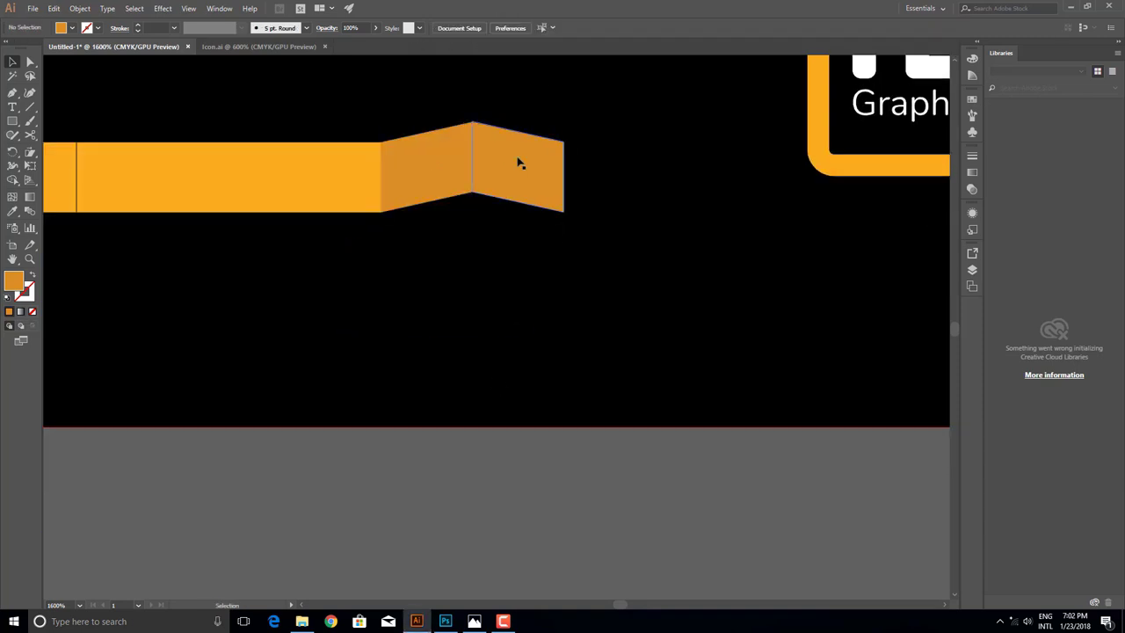
pyautogui.click(518, 162)
# Step: Copy the long orange bar and paste it in front
pyautogui.scroll(-1, 176, 183)
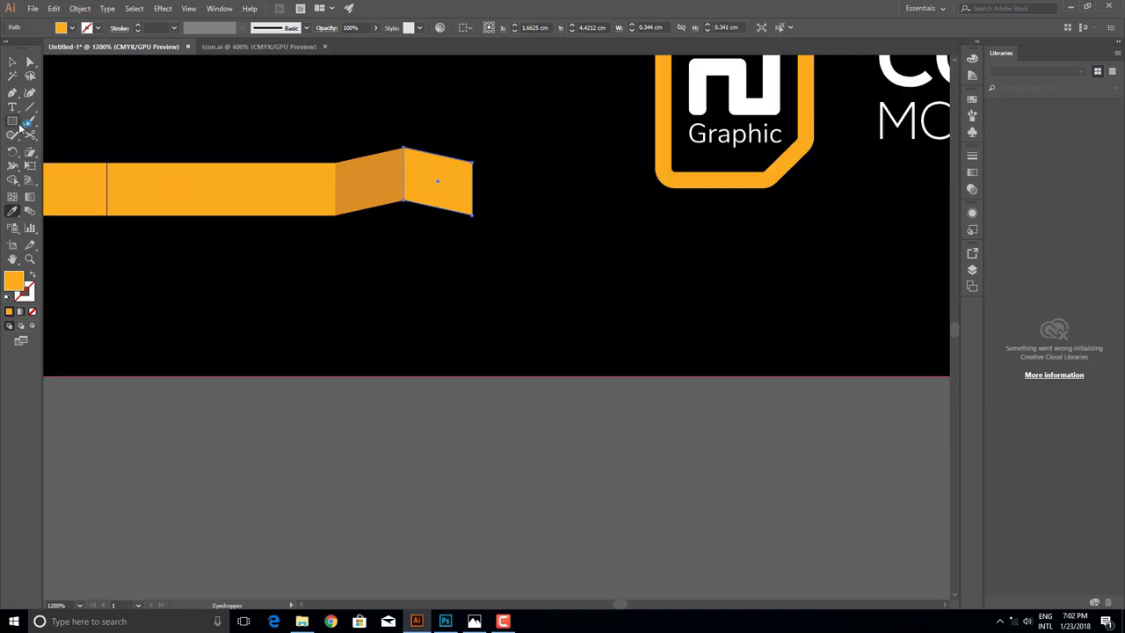
pyautogui.scroll(-2, 211, 211)
pyautogui.scroll(1, 244, 260)
pyautogui.click(227, 255)
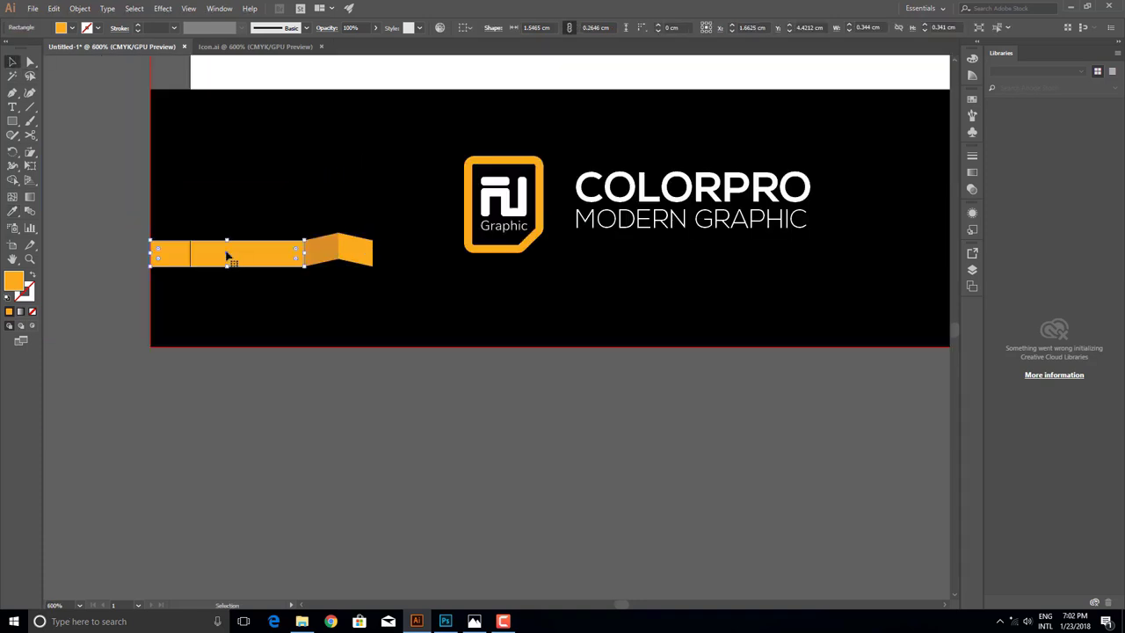
pyautogui.click(54, 8)
pyautogui.click(72, 65)
pyautogui.click(54, 8)
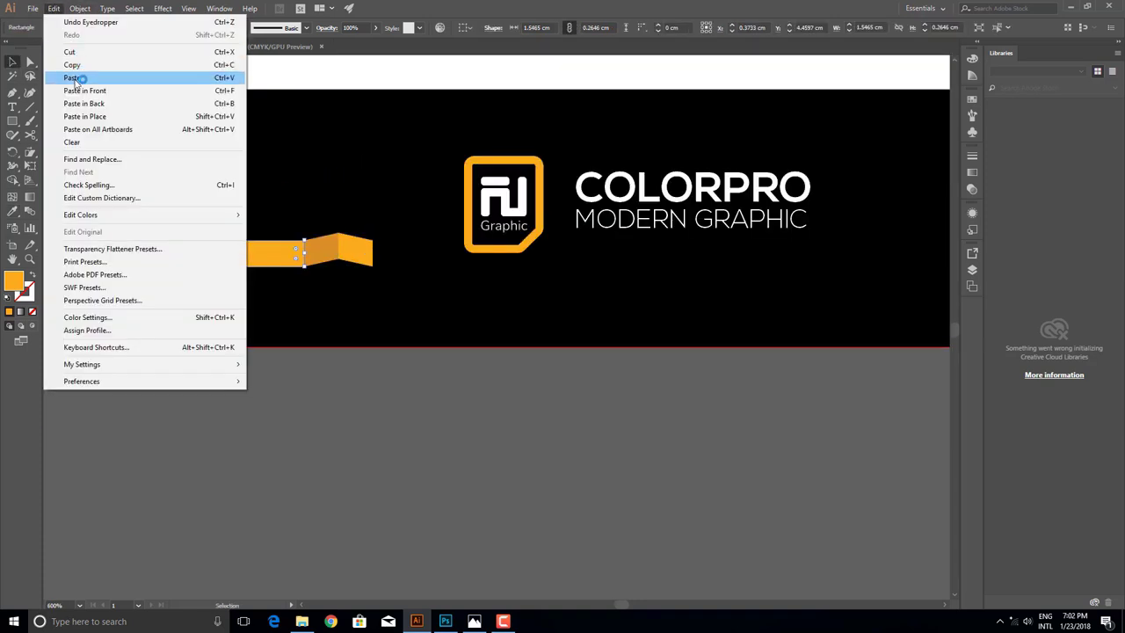
pyautogui.click(77, 93)
# Step: Move the bar copy right to end under the logo and give it the darker orange
pyautogui.moveTo(174, 264); pyautogui.dragTo(393, 276)
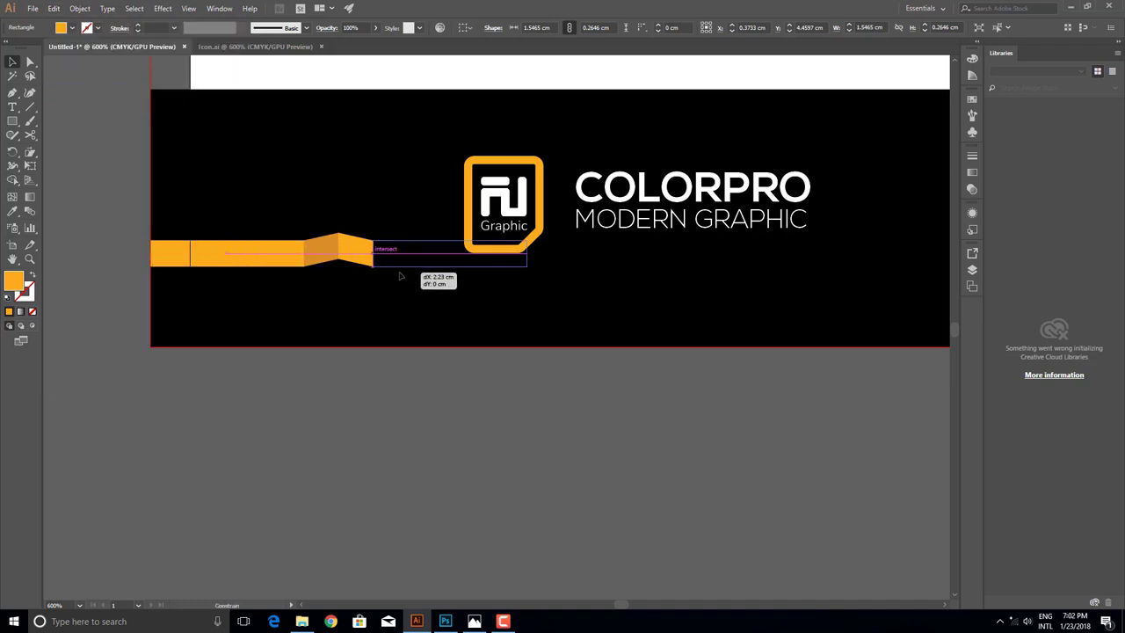
pyautogui.press('i')
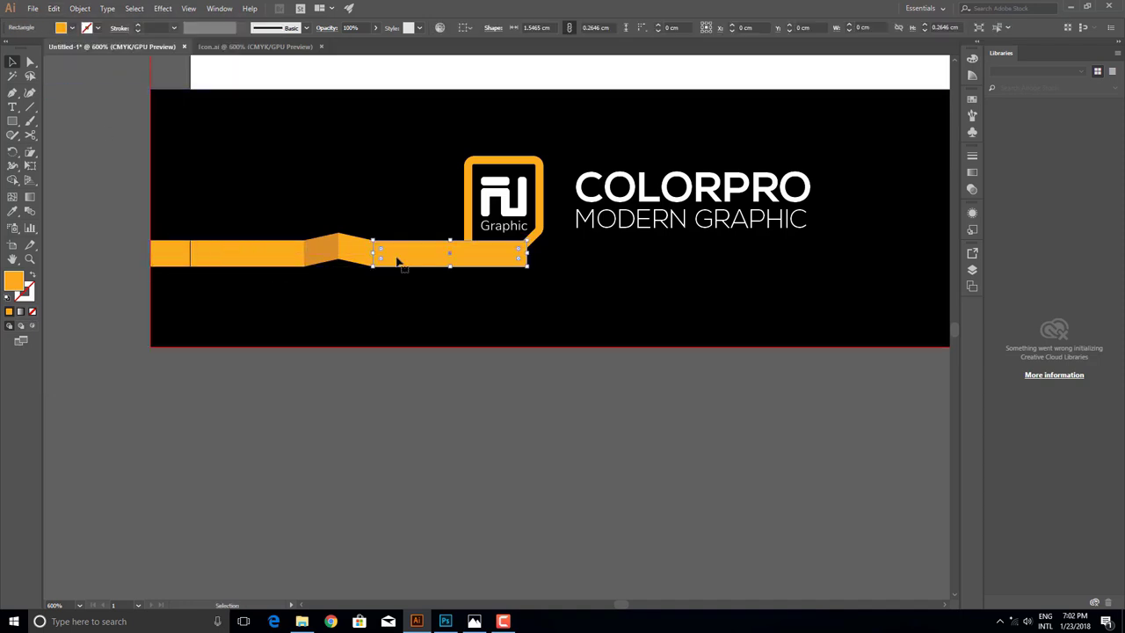
pyautogui.click(326, 252)
pyautogui.press('v')
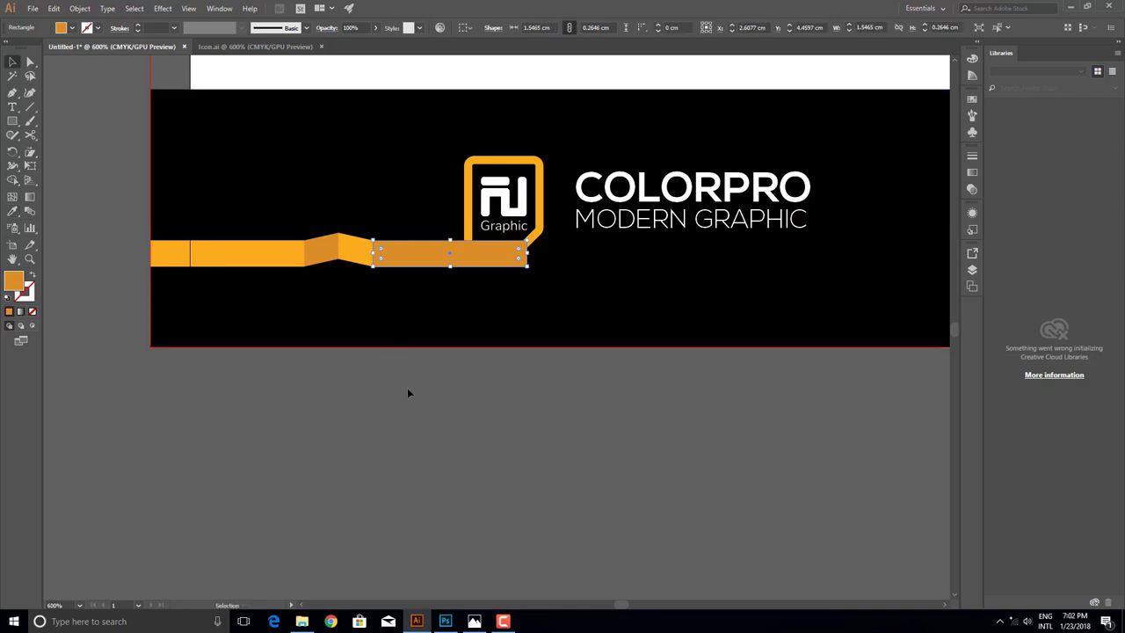
pyautogui.click(409, 388)
# Step: Split the black background into a left strip and a right logo block separated by a white gap
pyautogui.click(337, 300)
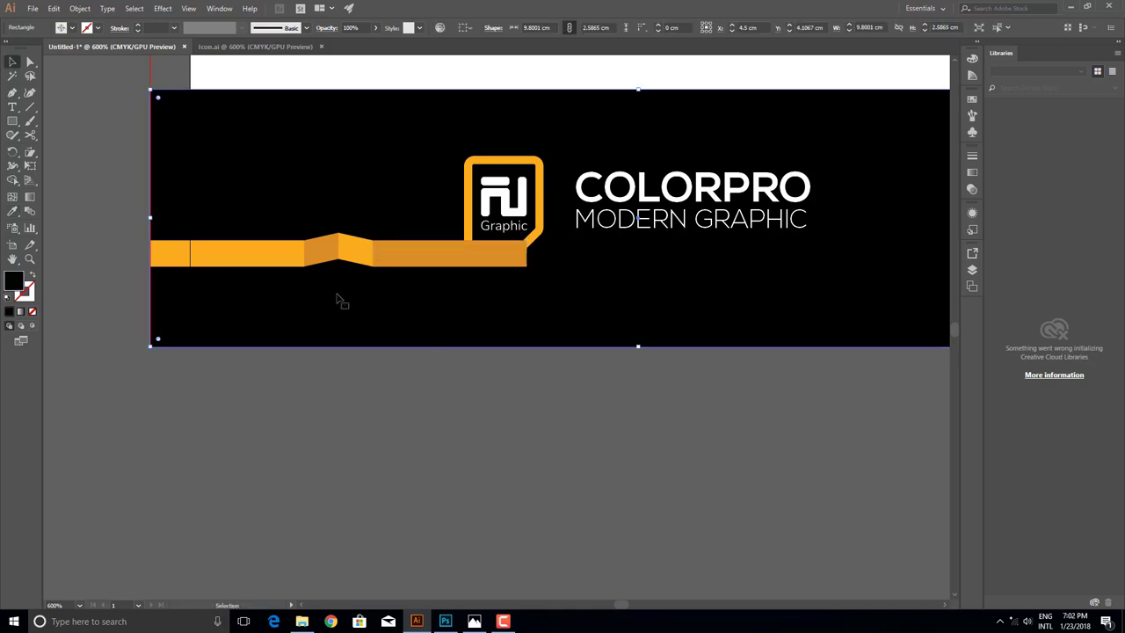
pyautogui.scroll(-1, 821, 297)
pyautogui.scroll(-1, 559, 295)
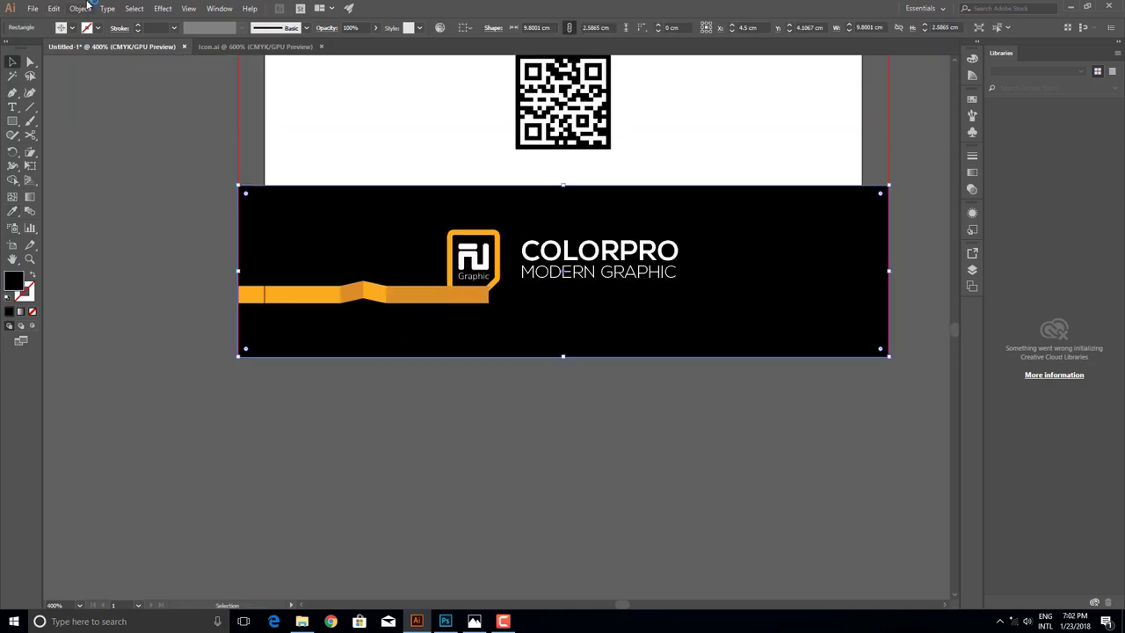
pyautogui.click(54, 8)
pyautogui.click(54, 7)
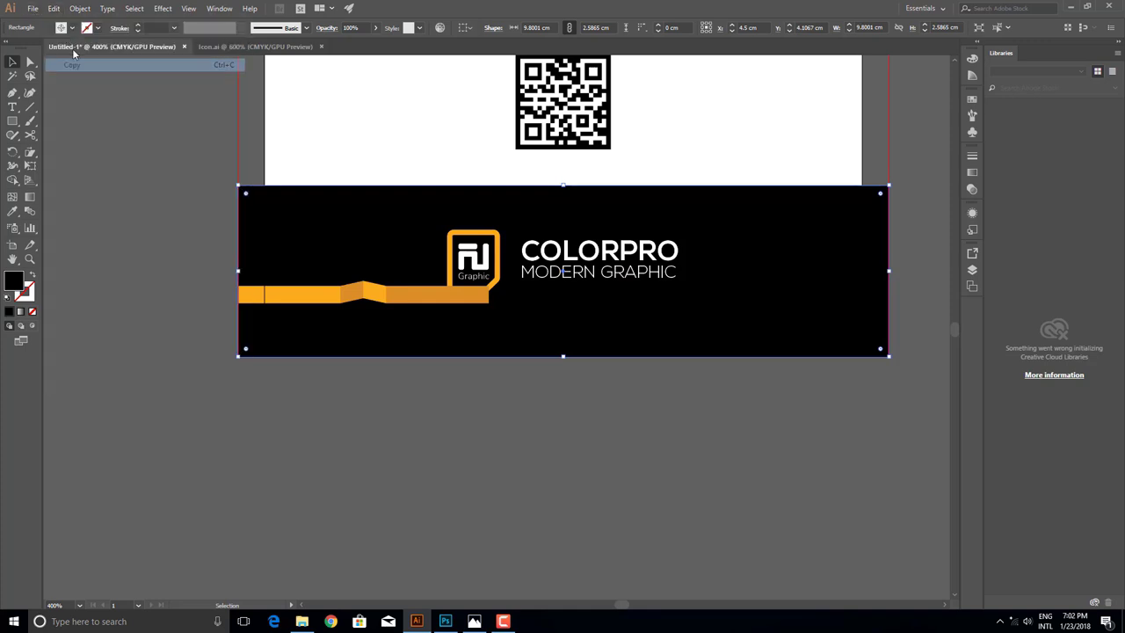
pyautogui.click(54, 8)
pyautogui.click(85, 66)
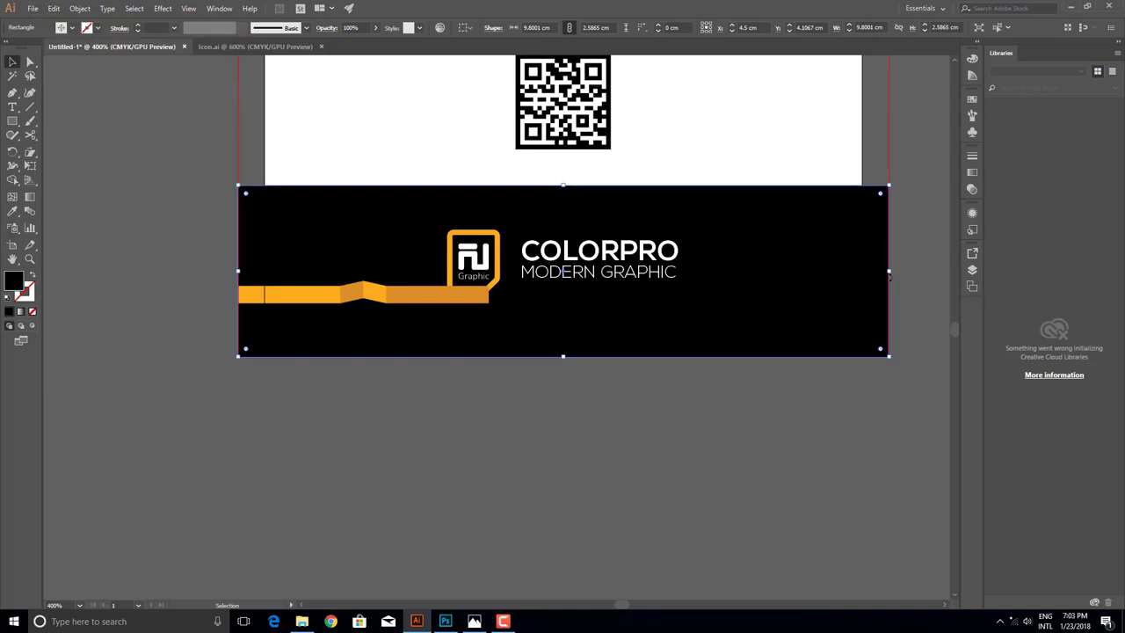
pyautogui.moveTo(891, 273); pyautogui.dragTo(339, 272)
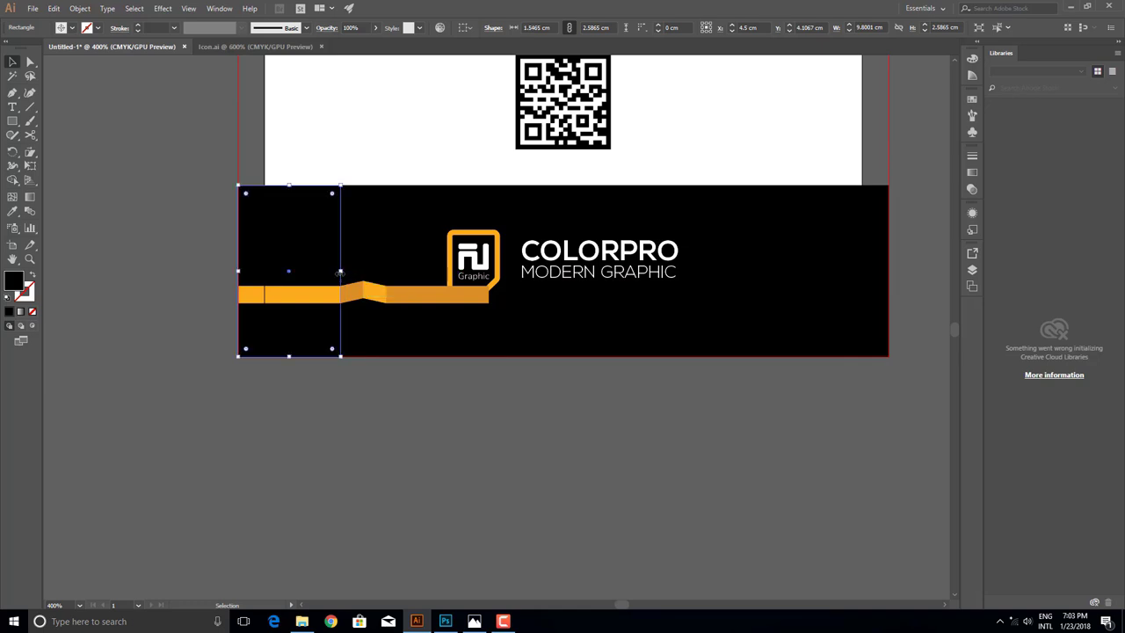
pyautogui.moveTo(240, 273); pyautogui.dragTo(385, 290)
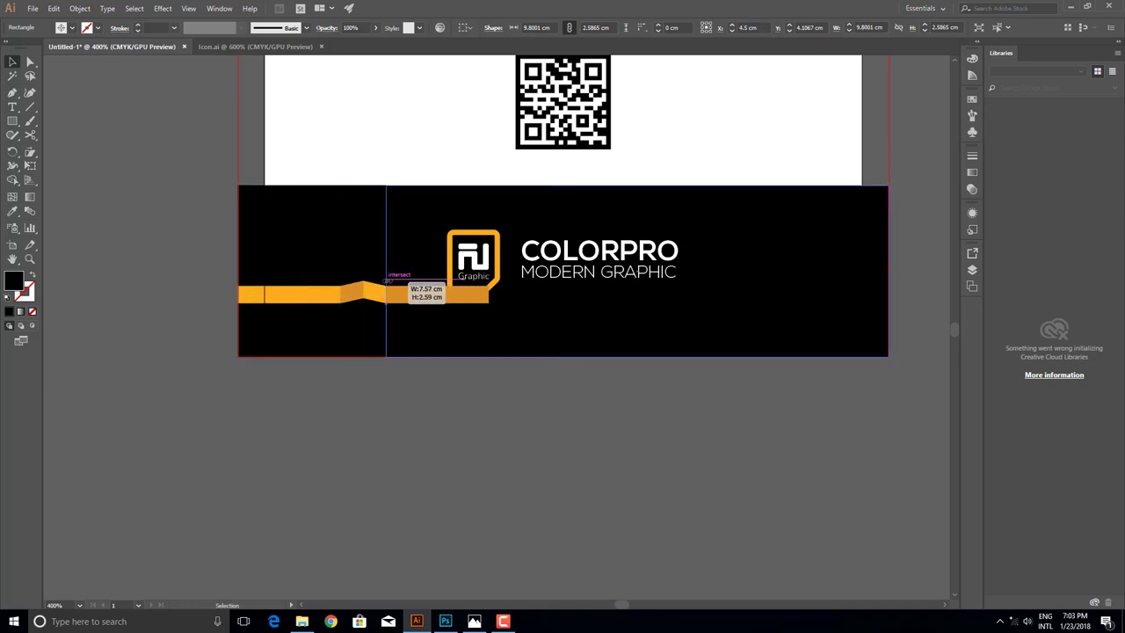
pyautogui.click(429, 394)
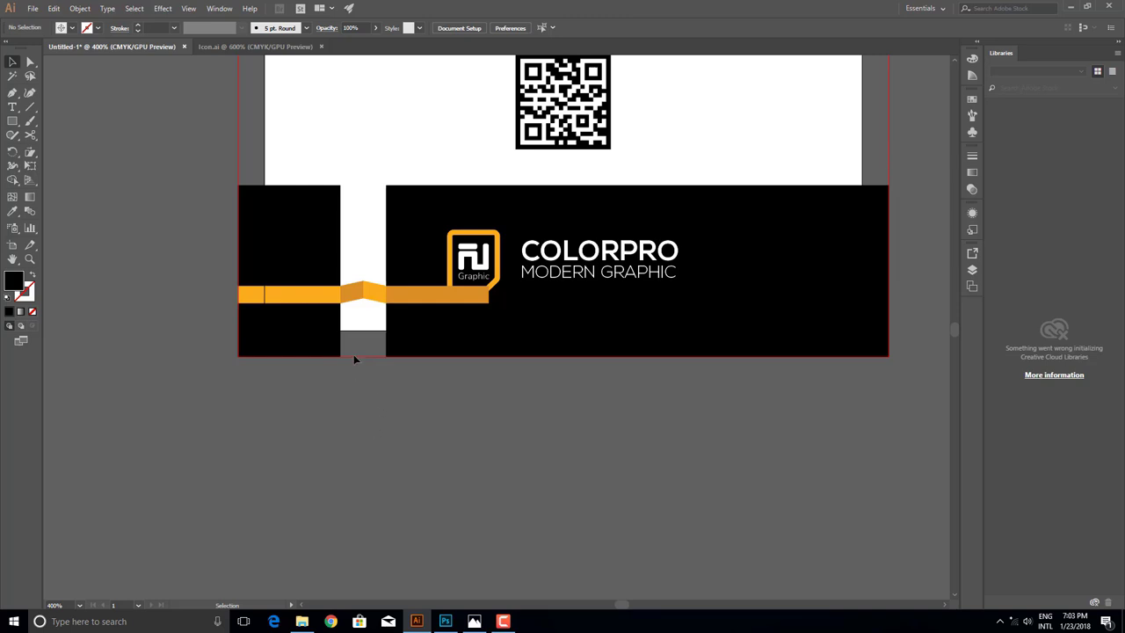
# Step: Widen the left black strip toward the gap and select the orange ribbon pieces
pyautogui.click(332, 321)
pyautogui.moveTo(344, 269)
pyautogui.mouseDown()
pyautogui.moveTo(414, 276)
pyautogui.moveTo(385, 272)
pyautogui.moveTo(413, 263)
pyautogui.mouseUp()
pyautogui.click(388, 273)
pyautogui.click(424, 404)
pyautogui.scroll(1, 413, 356)
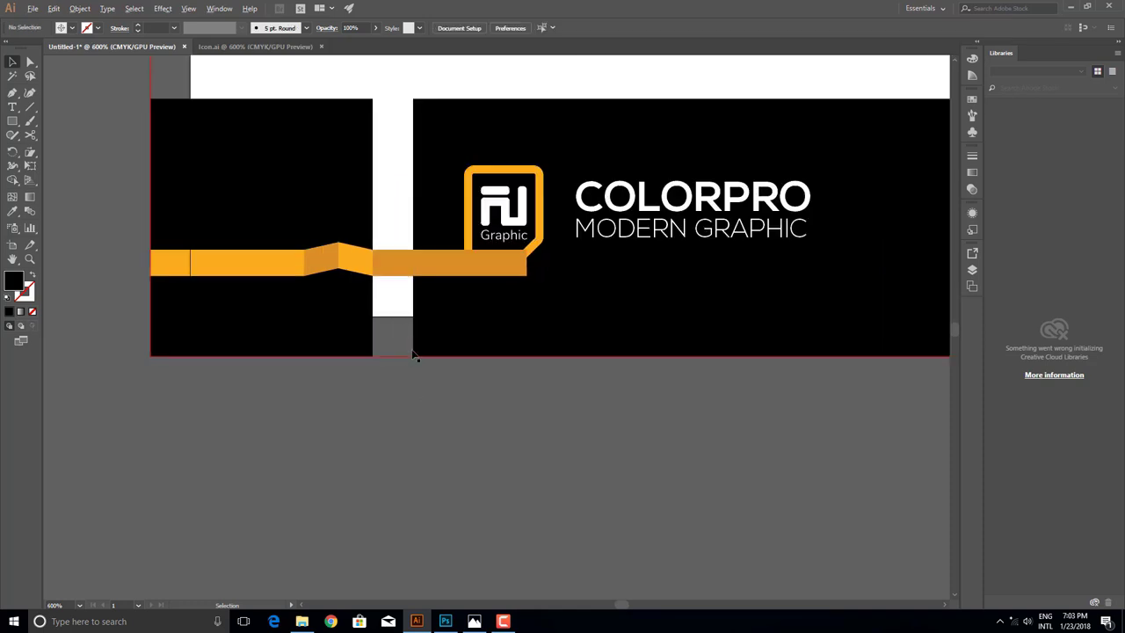
pyautogui.click(383, 270)
# Step: Shorten the whole orange ribbon from its right end and narrow the left black panel
pyautogui.keyDown('shift'); pyautogui.click(335, 261); pyautogui.keyUp('shift')
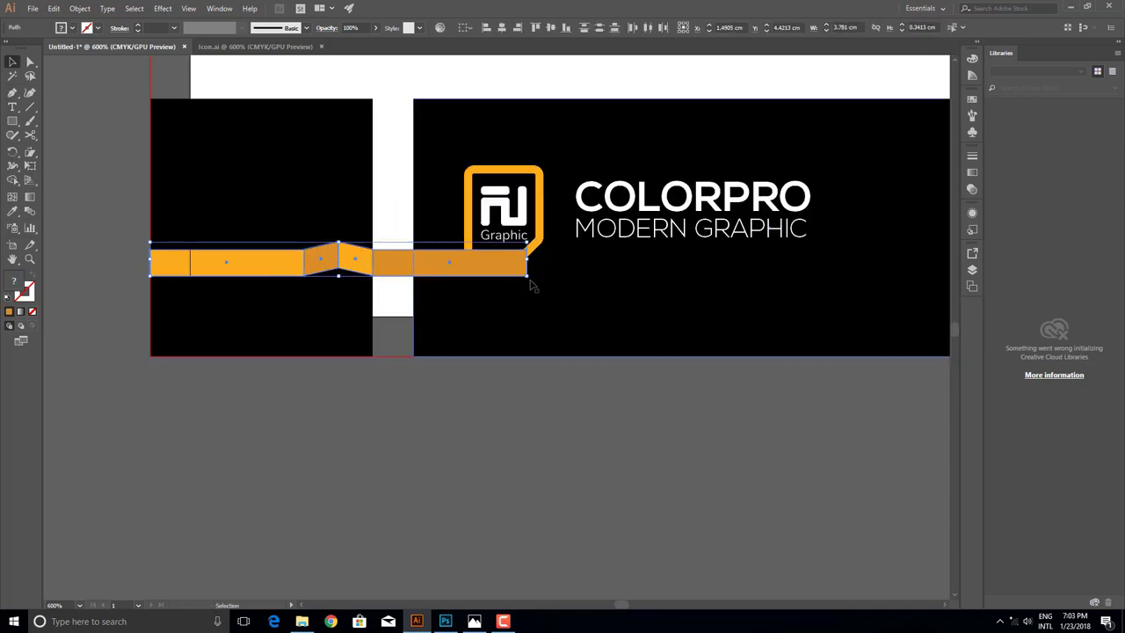
pyautogui.moveTo(525, 264); pyautogui.dragTo(472, 266)
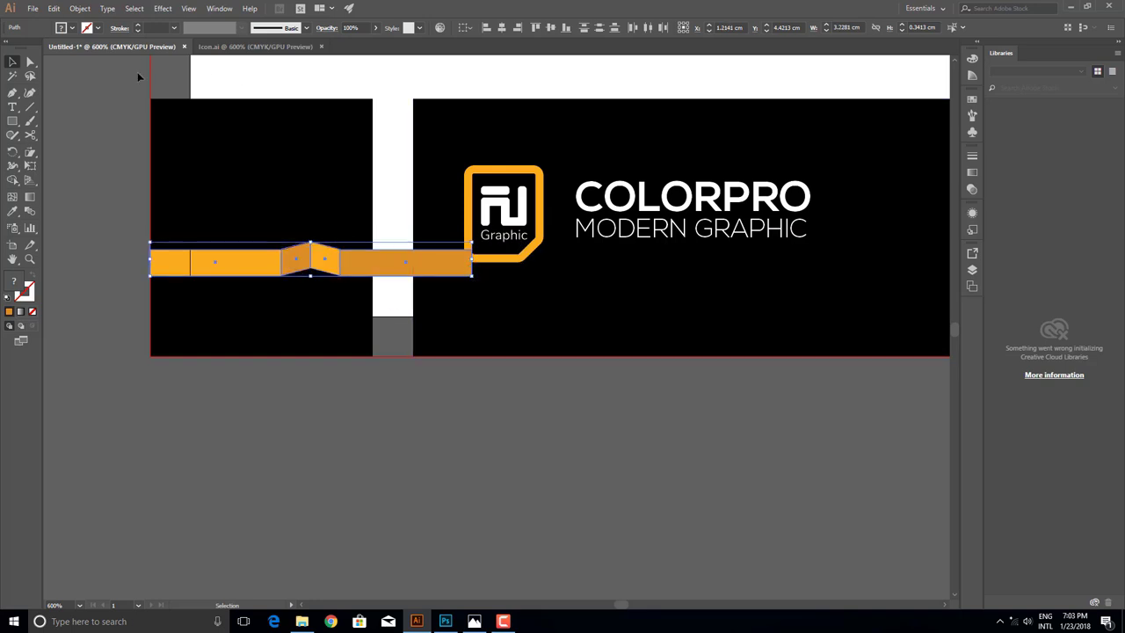
pyautogui.click(378, 301)
pyautogui.click(364, 295)
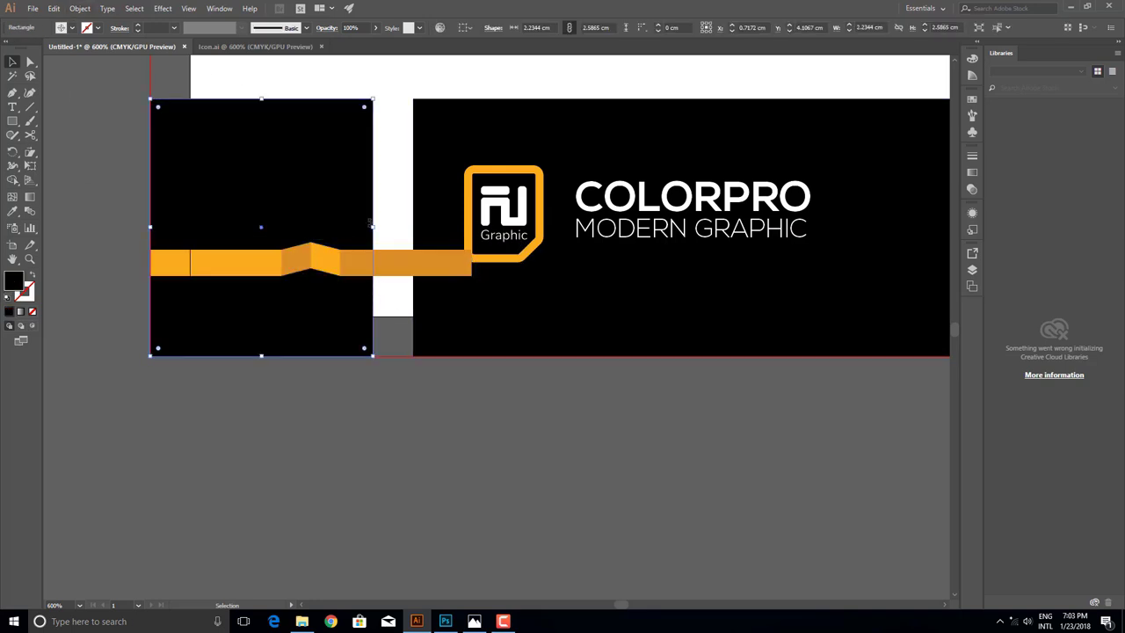
pyautogui.moveTo(373, 227); pyautogui.dragTo(340, 227)
# Step: Extend the logo panel leftward and trim the ribbon end to meet it
pyautogui.click(428, 308)
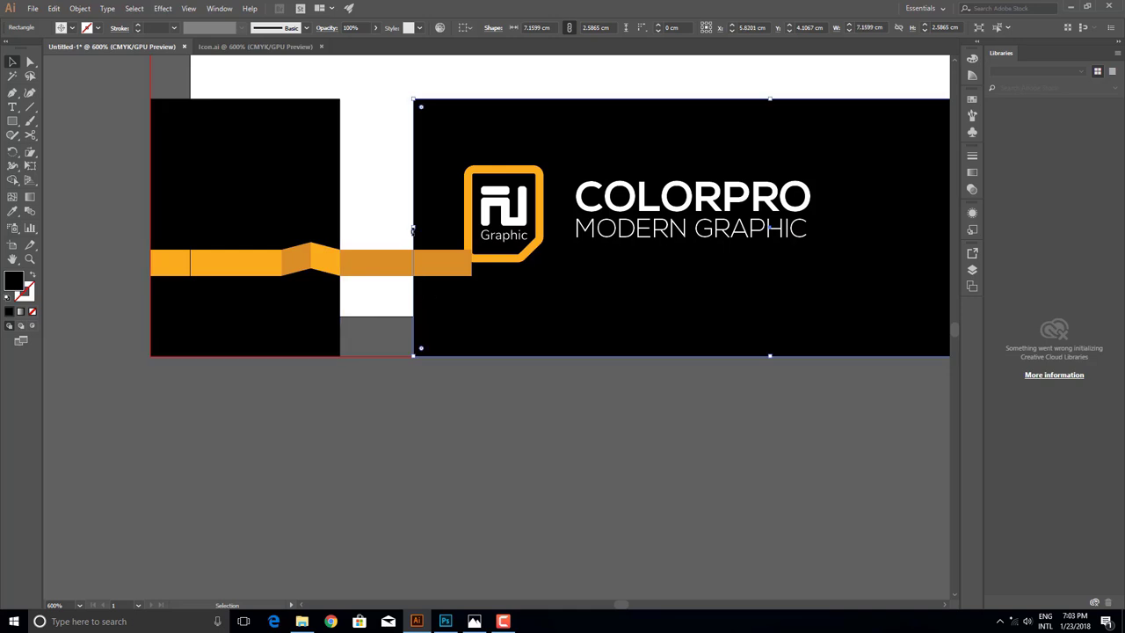
pyautogui.moveTo(413, 228); pyautogui.dragTo(370, 230)
pyautogui.click(453, 272)
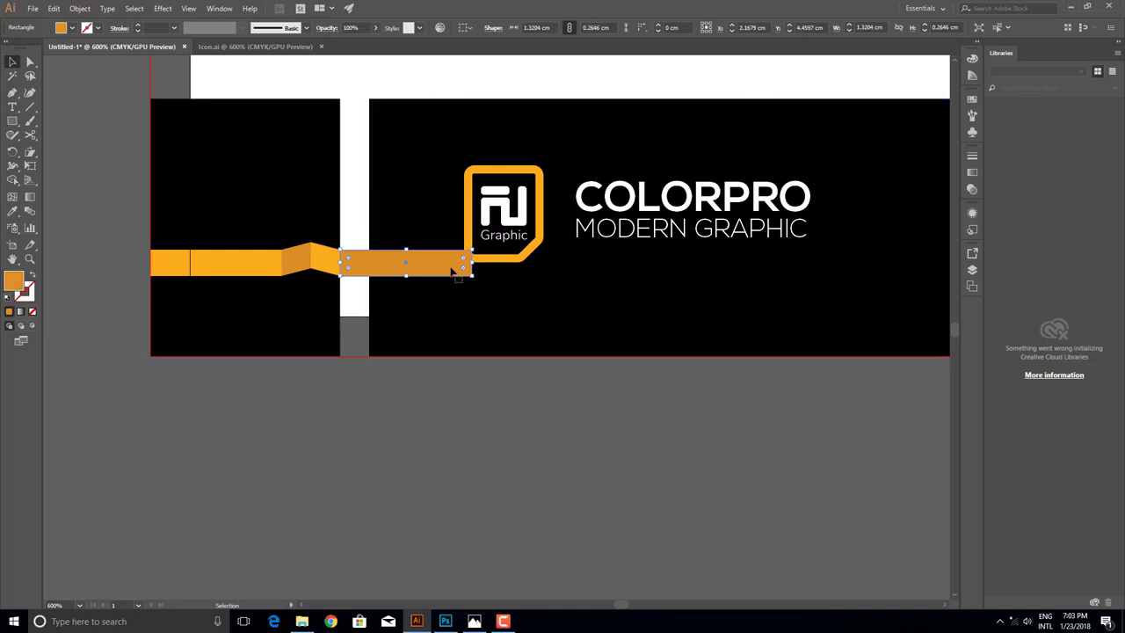
pyautogui.moveTo(471, 264); pyautogui.dragTo(370, 259)
pyautogui.click(370, 376)
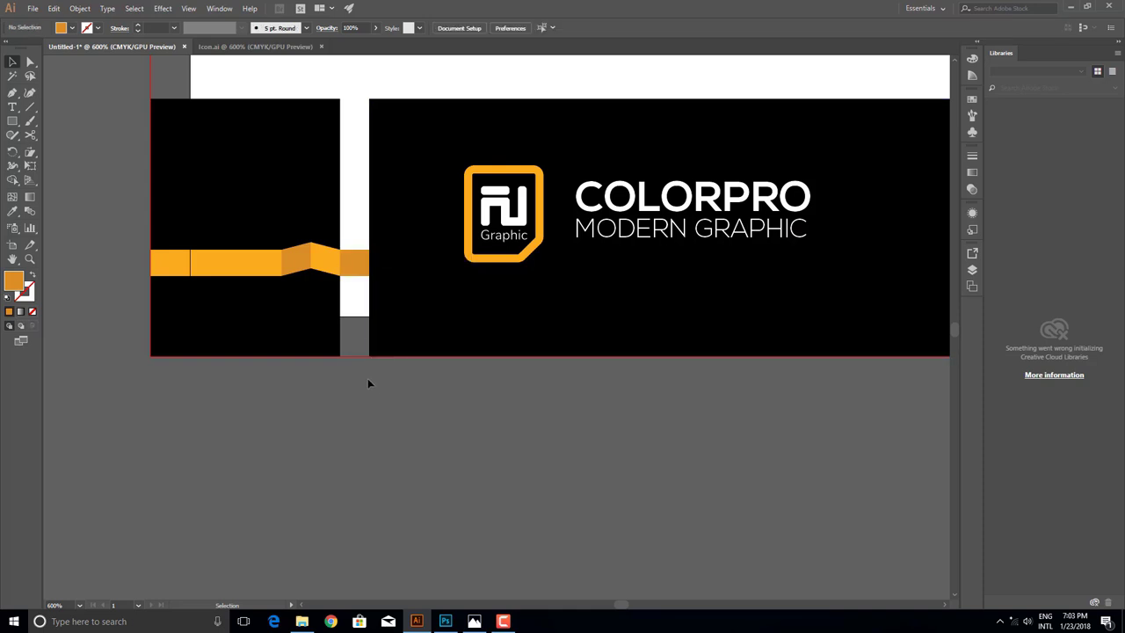
# Step: Copy the ribbon, paste it in back, and drag the copy up alongside the original
pyautogui.click(376, 284)
pyautogui.keyDown('shift'); pyautogui.click(317, 292); pyautogui.keyUp('shift')
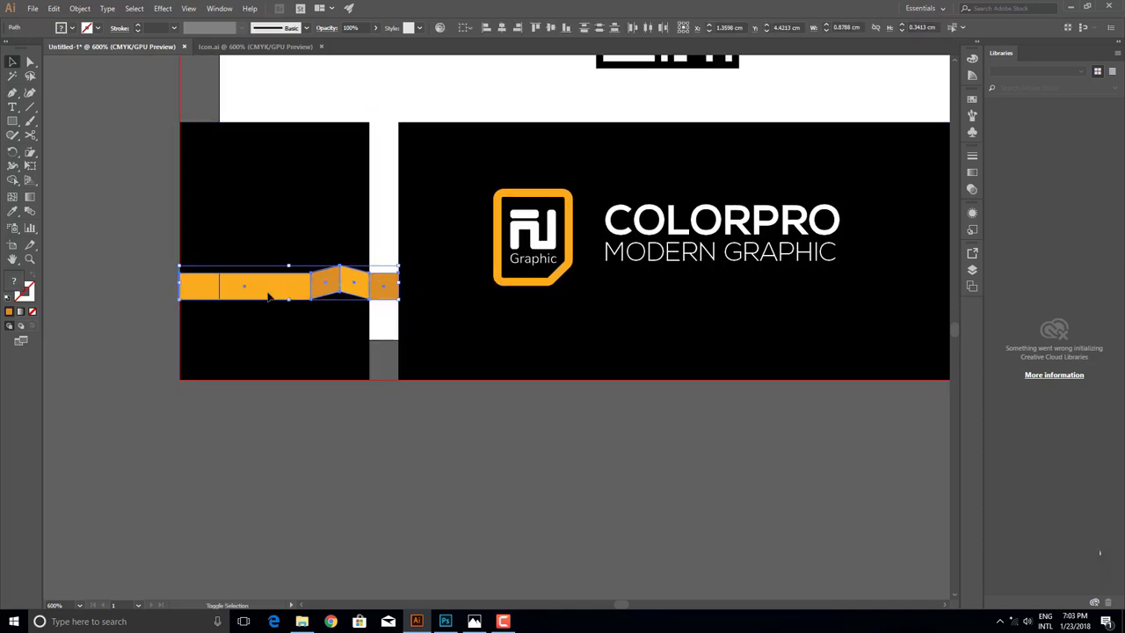
pyautogui.click(54, 8)
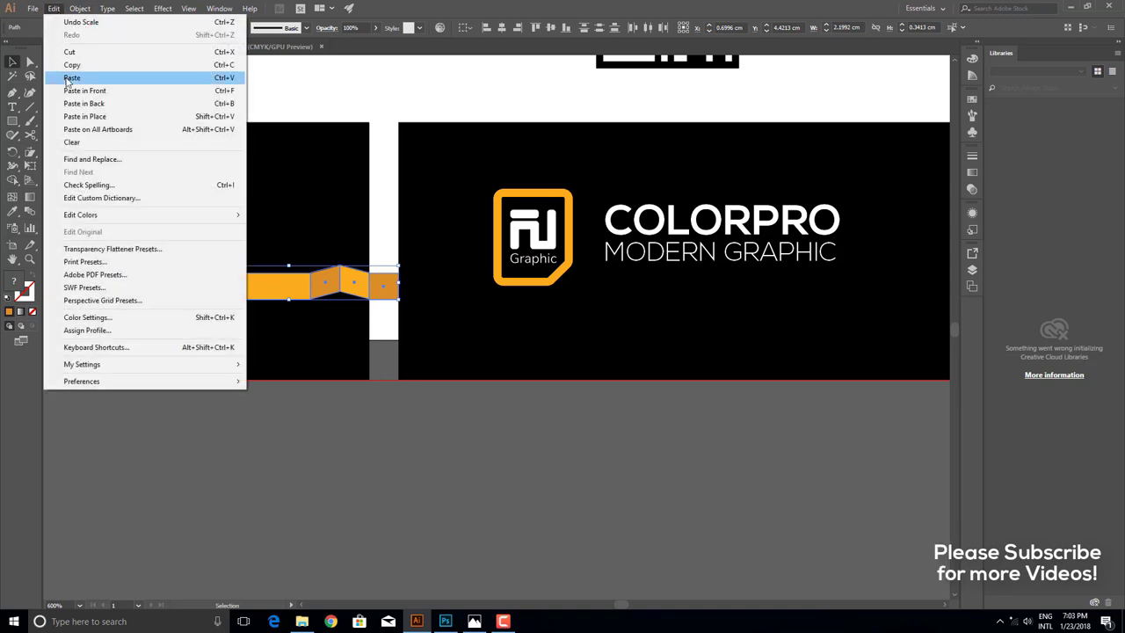
pyautogui.click(72, 65)
pyautogui.click(54, 8)
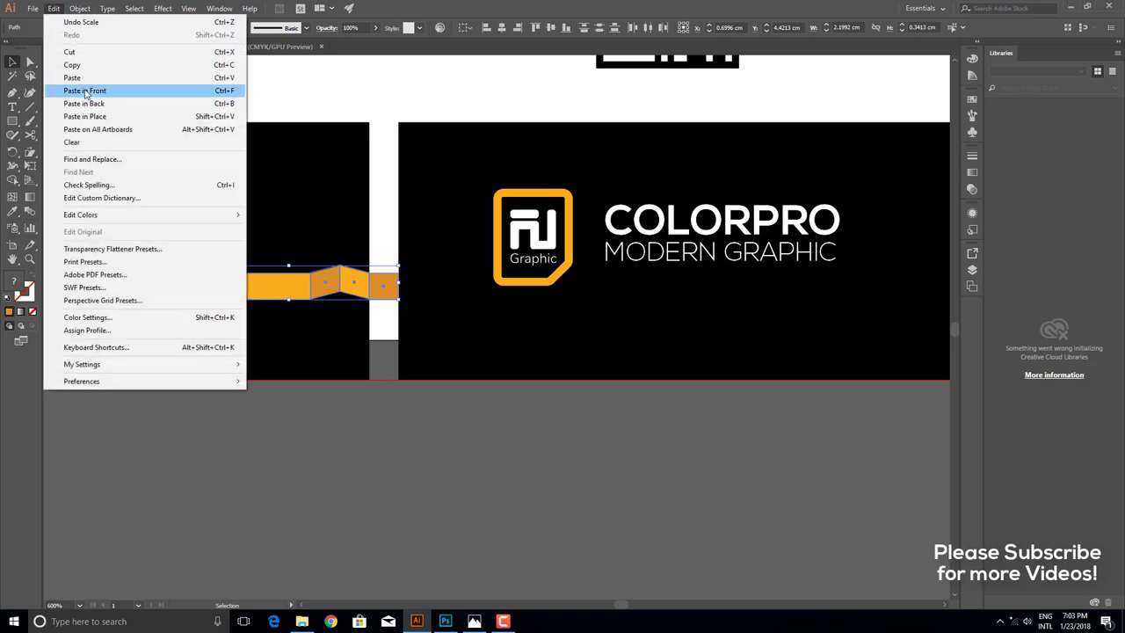
pyautogui.click(85, 103)
pyautogui.moveTo(264, 291); pyautogui.dragTo(262, 250)
# Step: Fill the copied ribbon's flat piece red and its first angled fold dark red
pyautogui.click(290, 290)
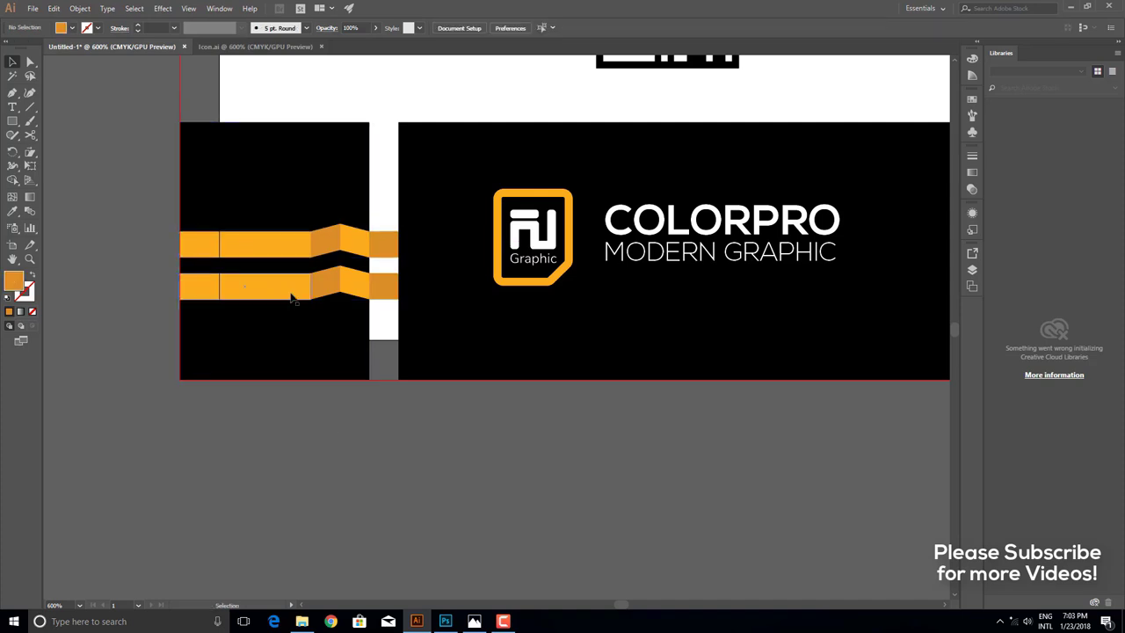
pyautogui.click(71, 28)
pyautogui.click(40, 49)
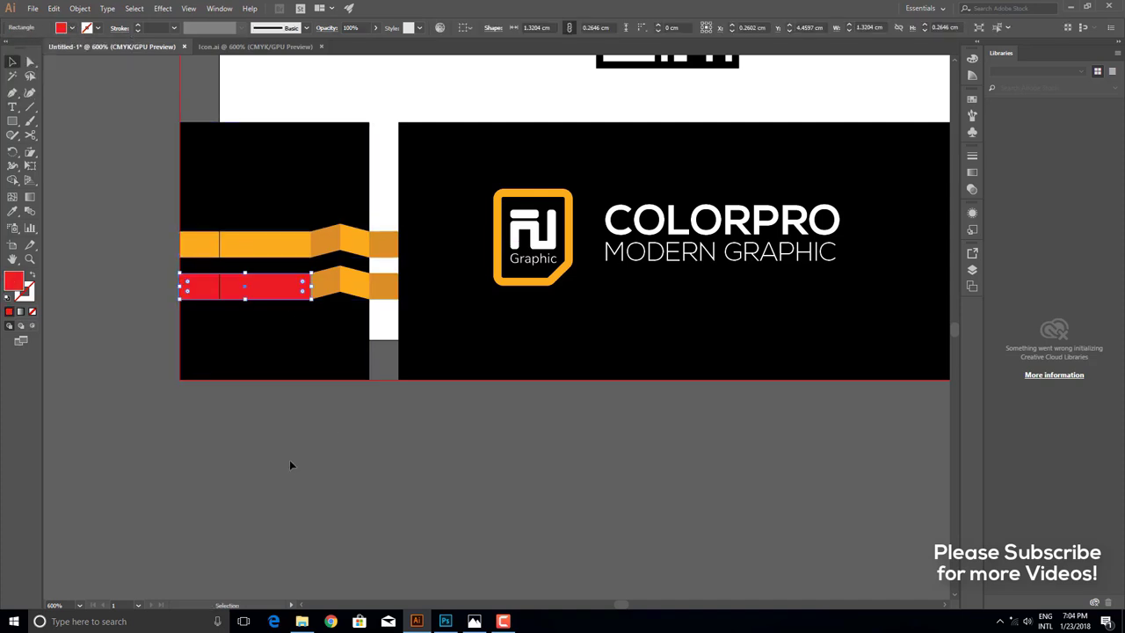
pyautogui.click(315, 282)
pyautogui.click(74, 27)
pyautogui.click(44, 49)
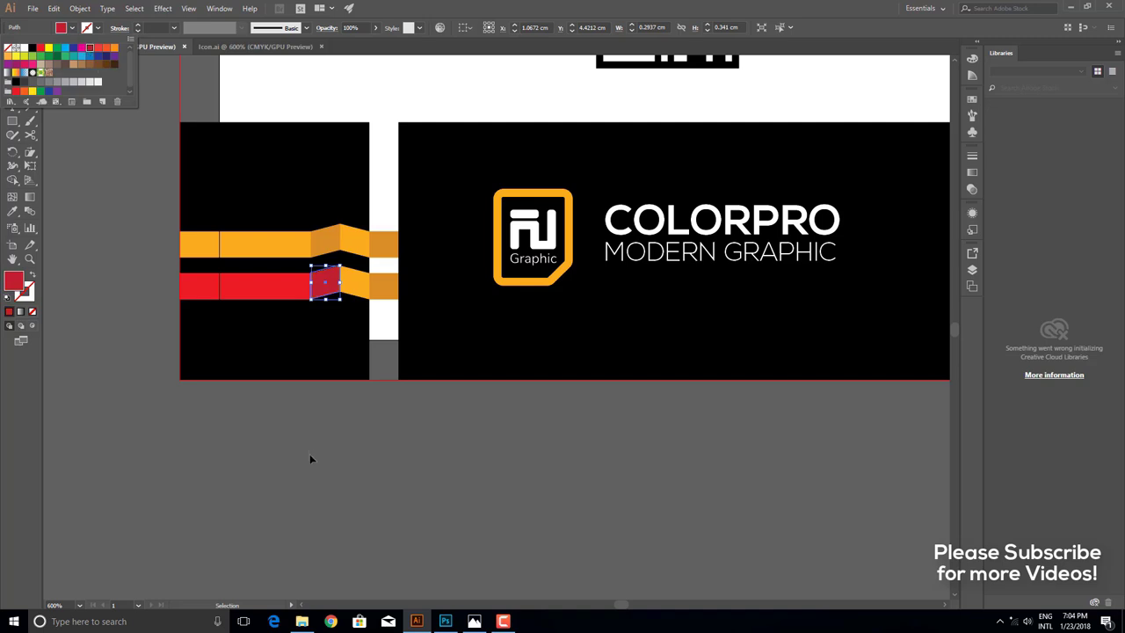
pyautogui.click(309, 454)
# Step: Eyedropper the dark red onto the second fold and the joint square
pyautogui.click(356, 286)
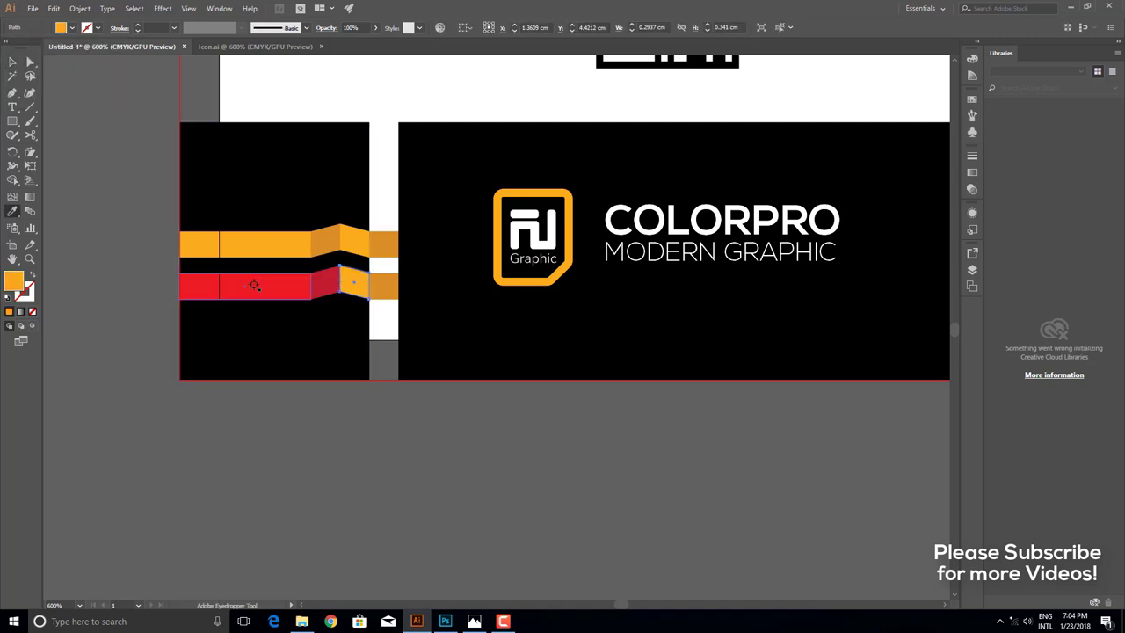
pyautogui.click(253, 286)
pyautogui.click(12, 63)
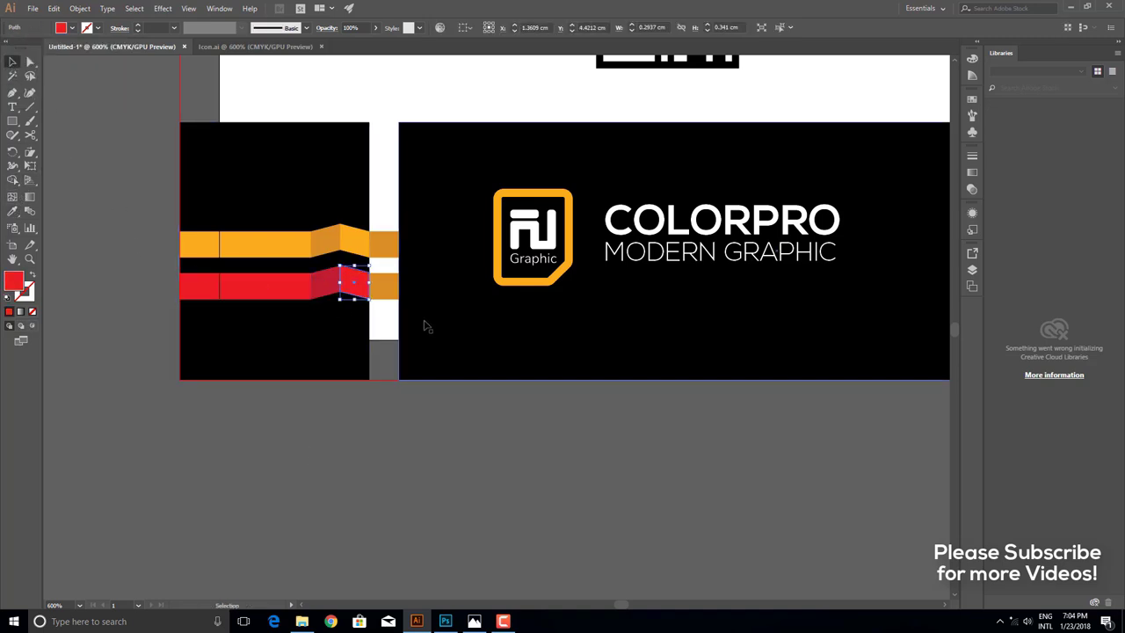
pyautogui.click(383, 286)
pyautogui.click(12, 212)
pyautogui.click(318, 280)
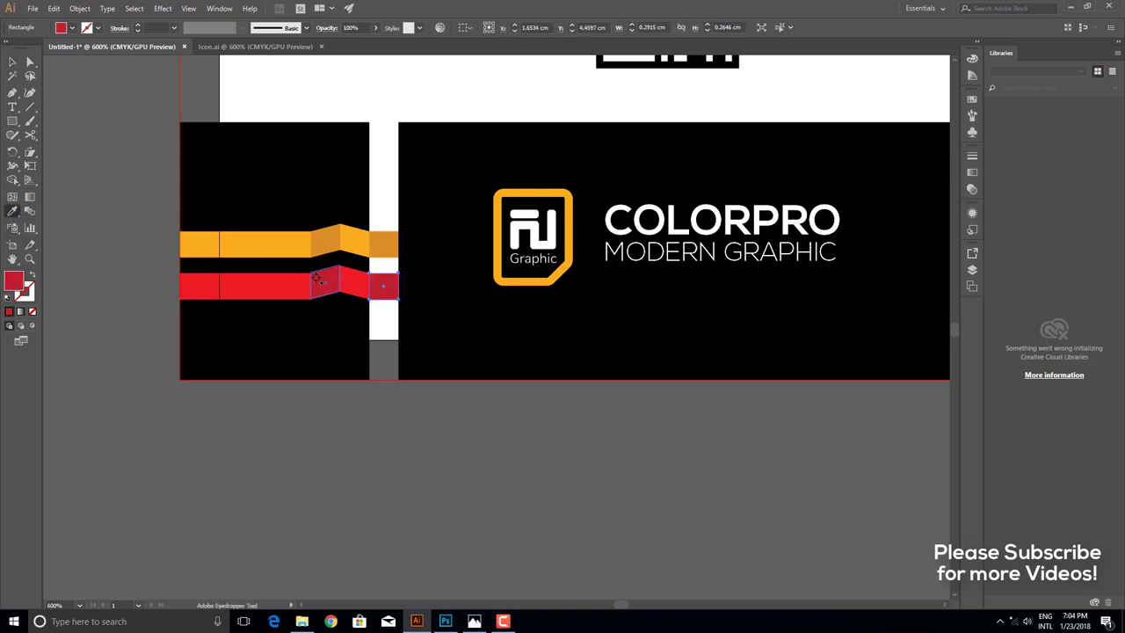
pyautogui.click(12, 62)
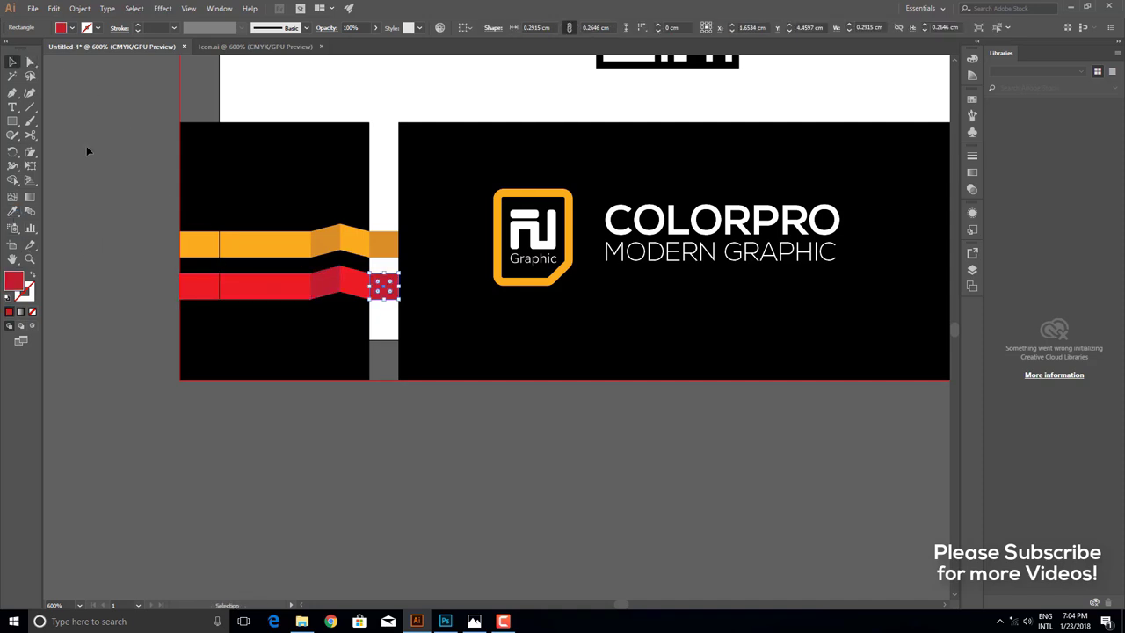
pyautogui.click(272, 462)
# Step: Group the orange and red ribbons, excluding the black panel, and paste a copy in front
pyautogui.moveTo(298, 283); pyautogui.dragTo(370, 230)
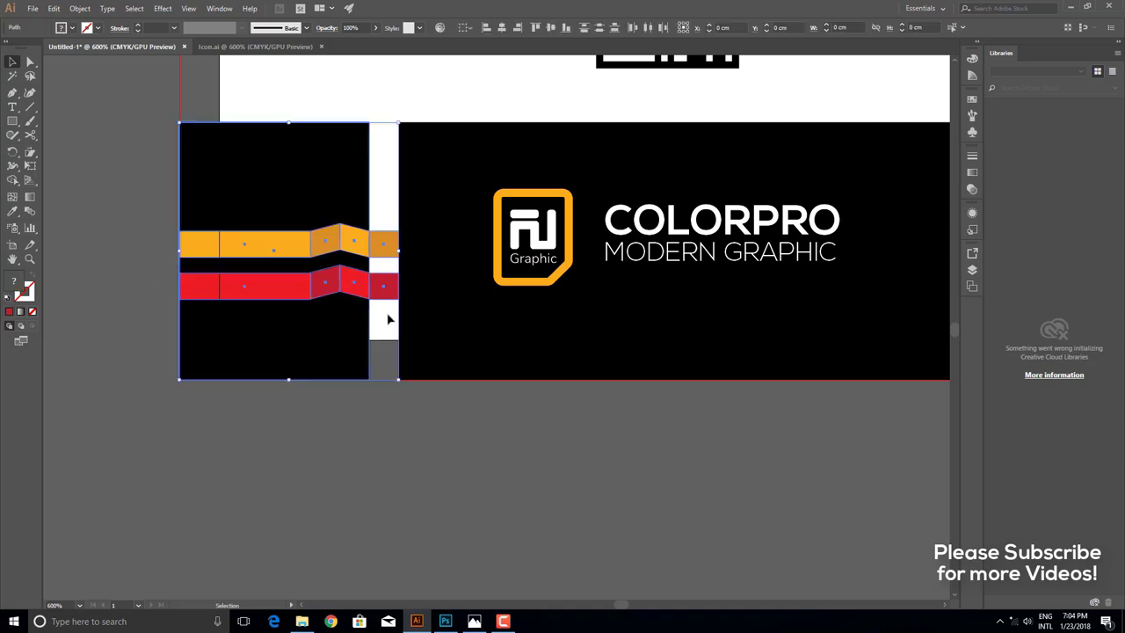
pyautogui.keyDown('shift'); pyautogui.click(327, 176); pyautogui.keyUp('shift')
pyautogui.click(77, 8)
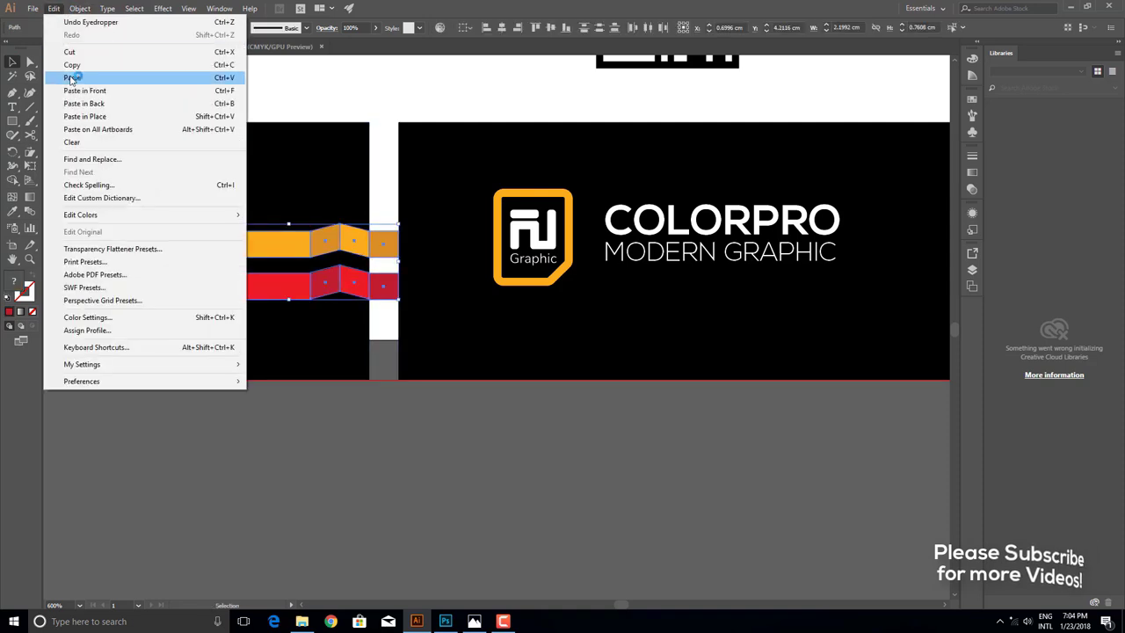
pyautogui.click(95, 52)
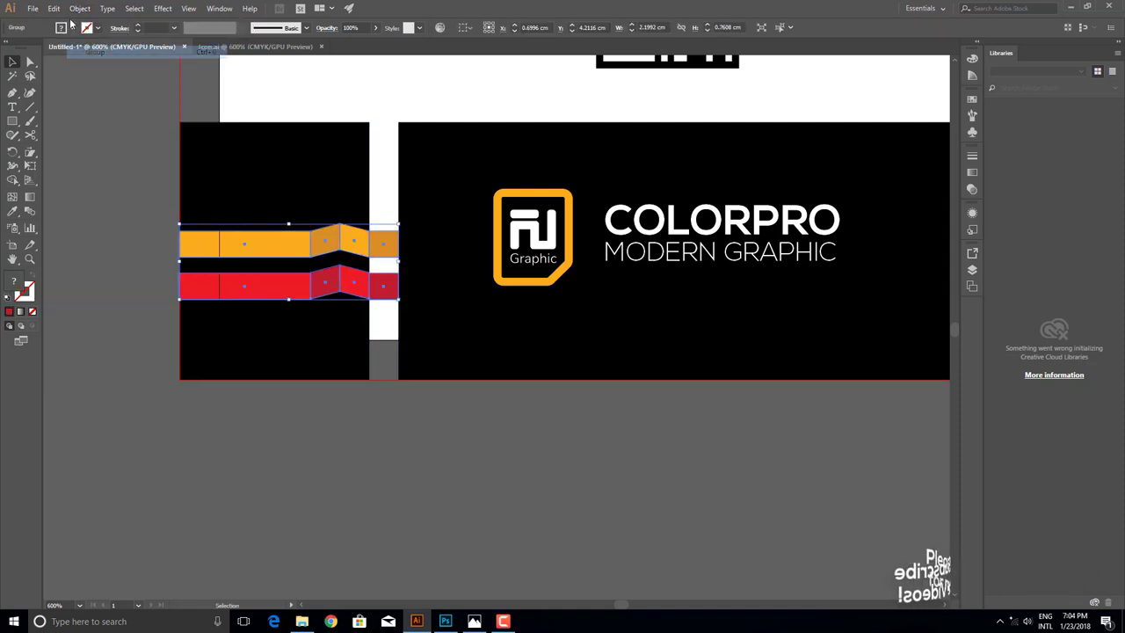
pyautogui.click(54, 8)
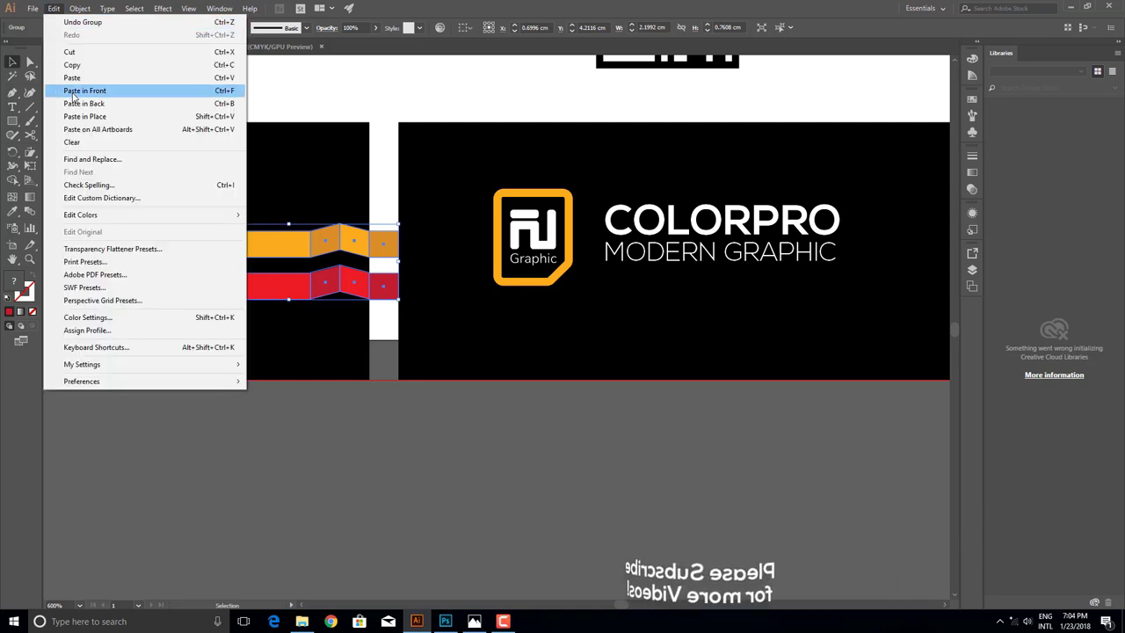
pyautogui.click(84, 91)
# Step: Align the copy to the artboard's right edge and reflect it vertically
pyautogui.click(465, 27)
pyautogui.click(493, 67)
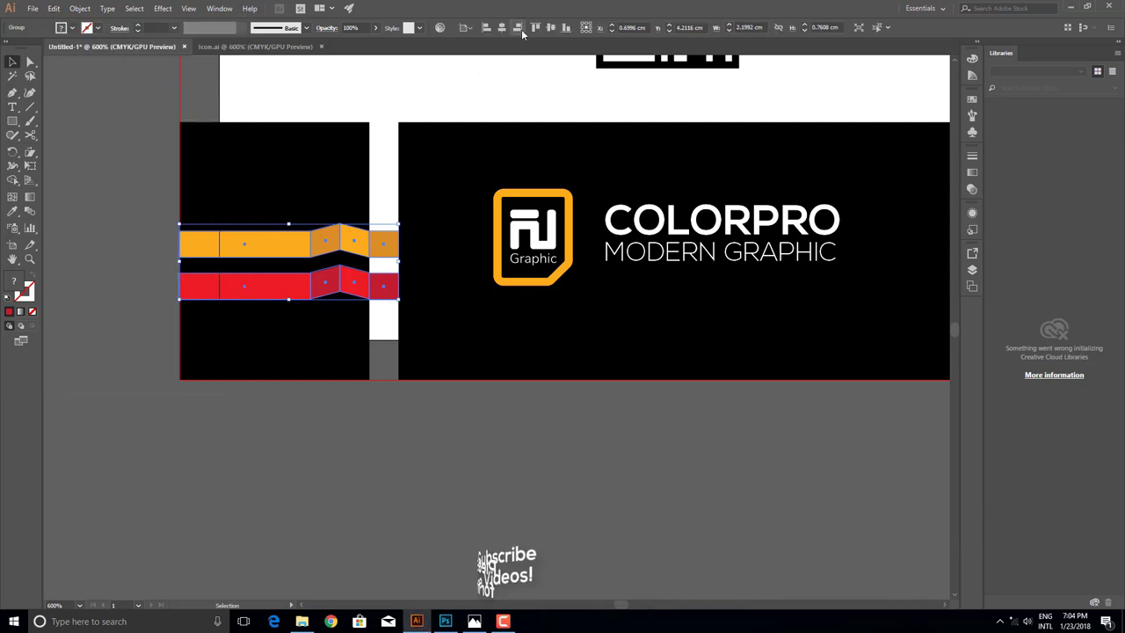
pyautogui.click(518, 27)
pyautogui.hscroll(5, 562, 175)
pyautogui.rightClick(606, 243)
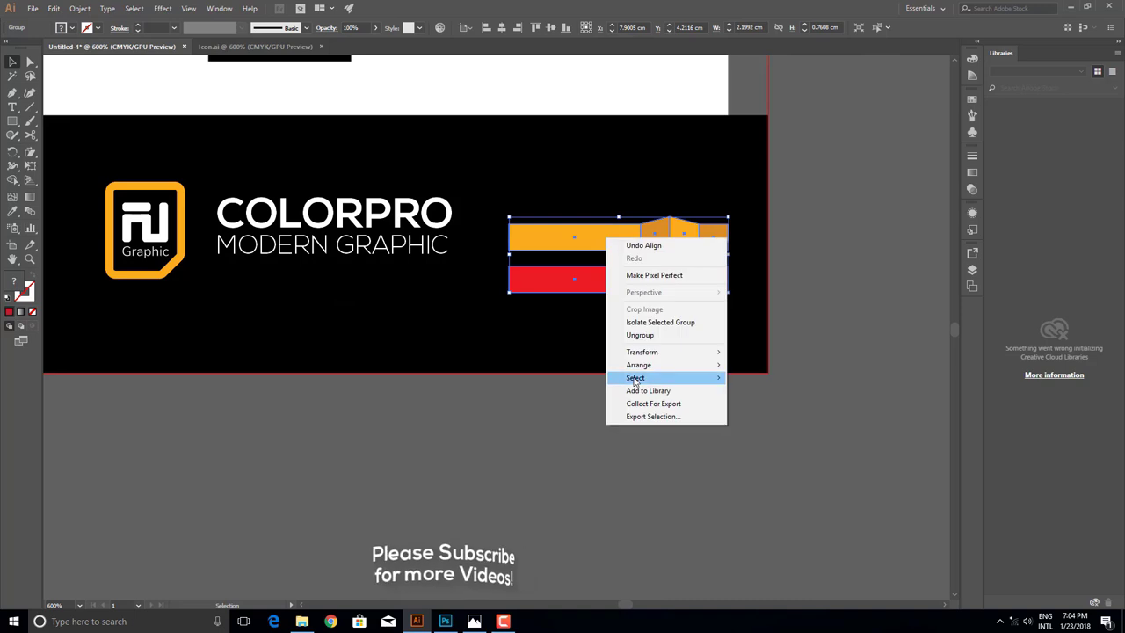
pyautogui.click(756, 395)
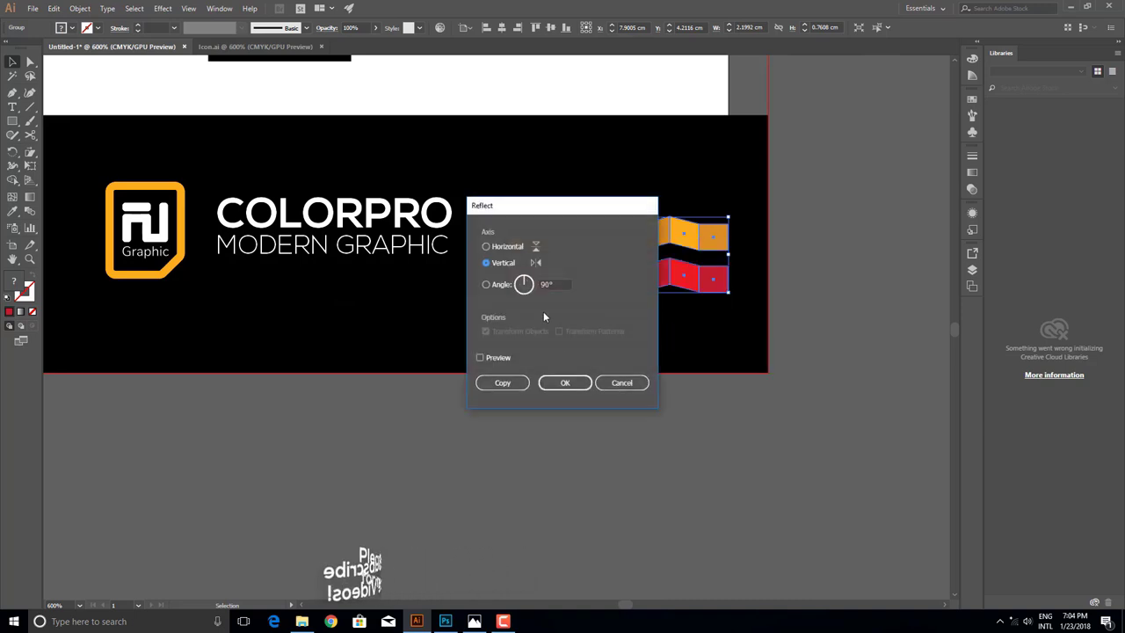
pyautogui.click(565, 382)
pyautogui.moveTo(630, 278); pyautogui.dragTo(701, 279)
pyautogui.click(685, 411)
pyautogui.click(767, 227)
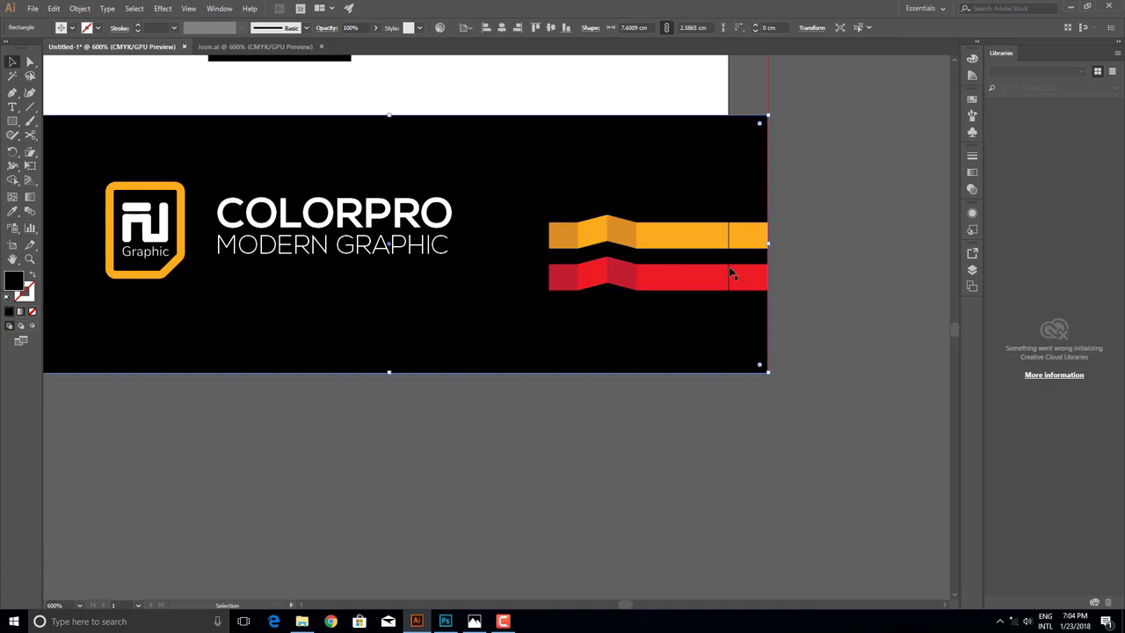
# Step: Narrow the logo panel and Alt-drag a copy of the left black panel to the right edge
pyautogui.scroll(-1, 715, 271)
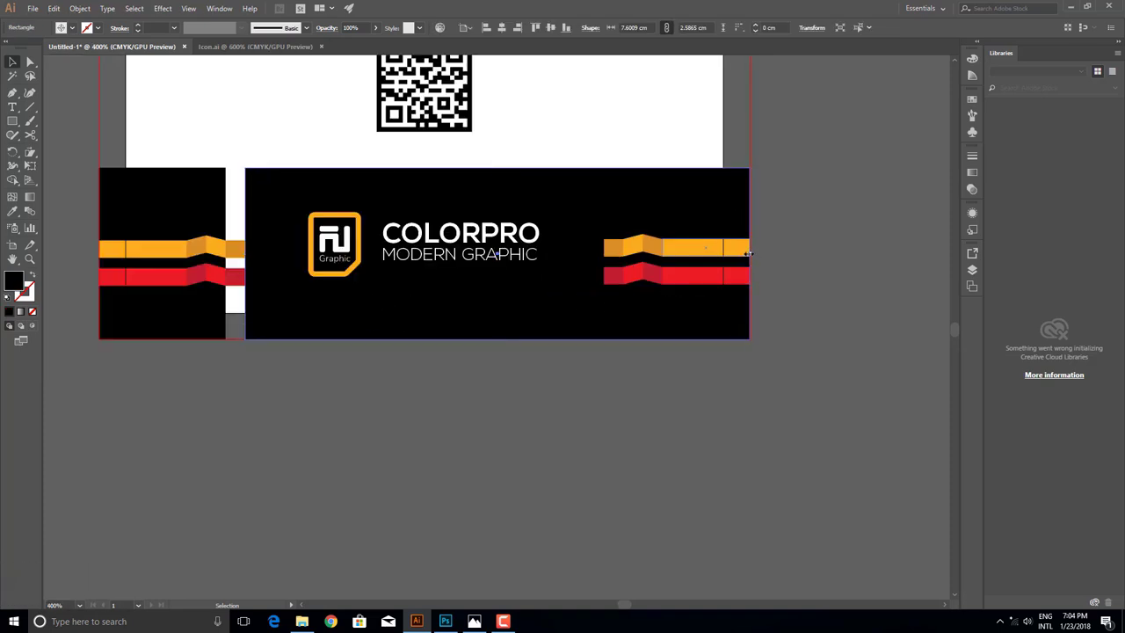
pyautogui.moveTo(749, 253); pyautogui.dragTo(604, 253)
pyautogui.click(560, 370)
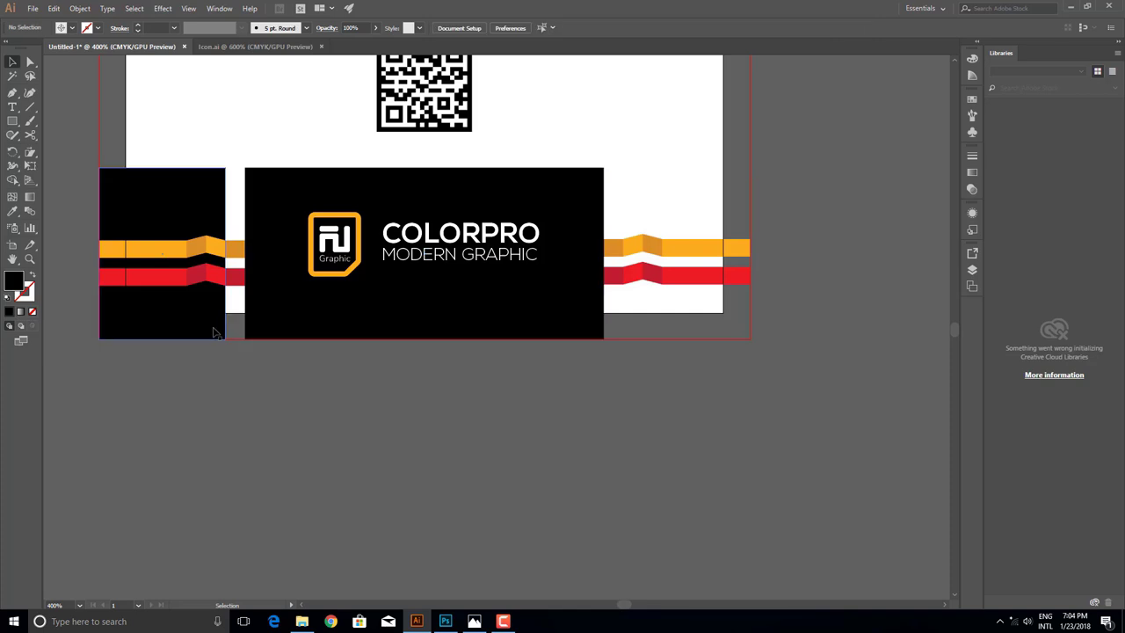
pyautogui.moveTo(214, 332); pyautogui.dragTo(740, 348)
pyautogui.click(646, 375)
pyautogui.scroll(-1, 646, 375)
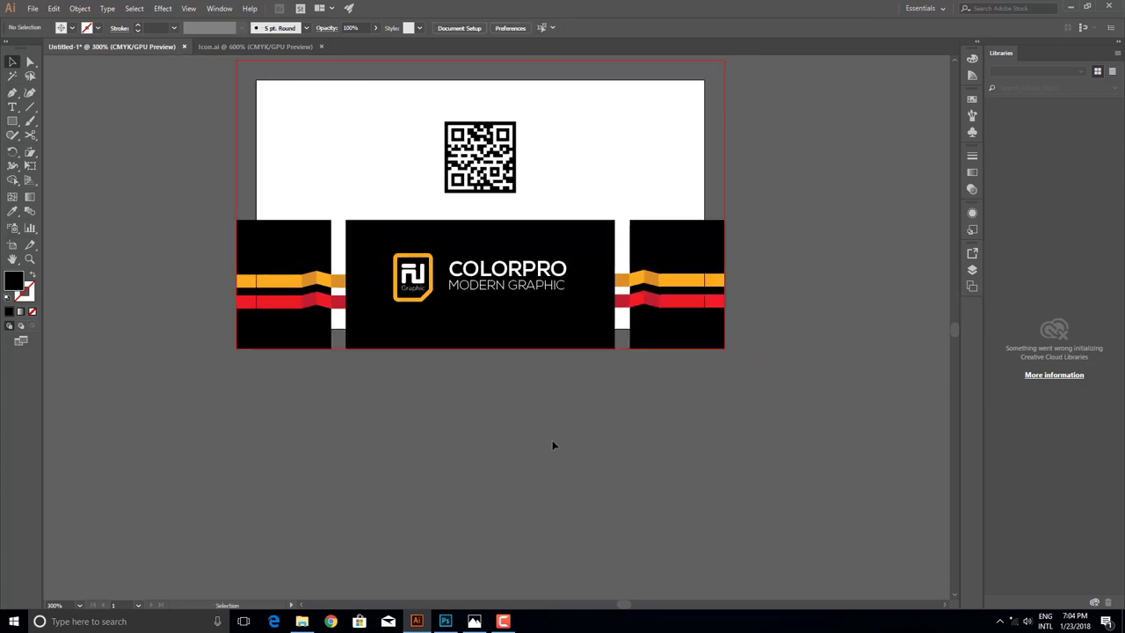
pyautogui.scroll(1, 540, 447)
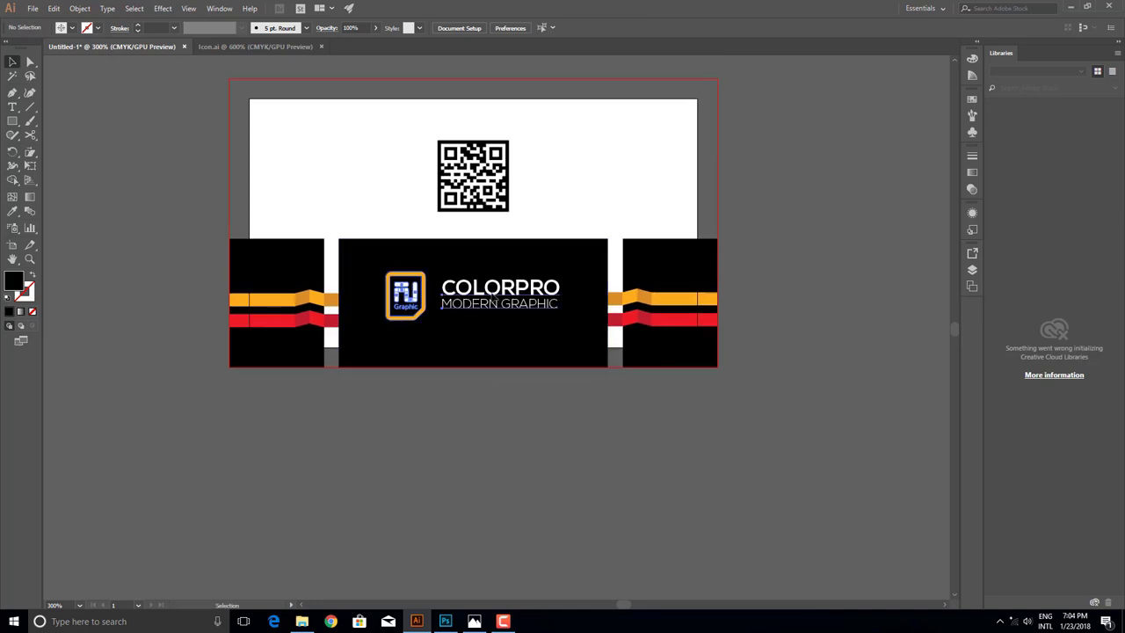
# Step: Enlarge the logo slightly and eyedropper the border's orange onto MODERN GRAPHIC
pyautogui.click(406, 295)
pyautogui.moveTo(559, 322); pyautogui.dragTo(580, 326)
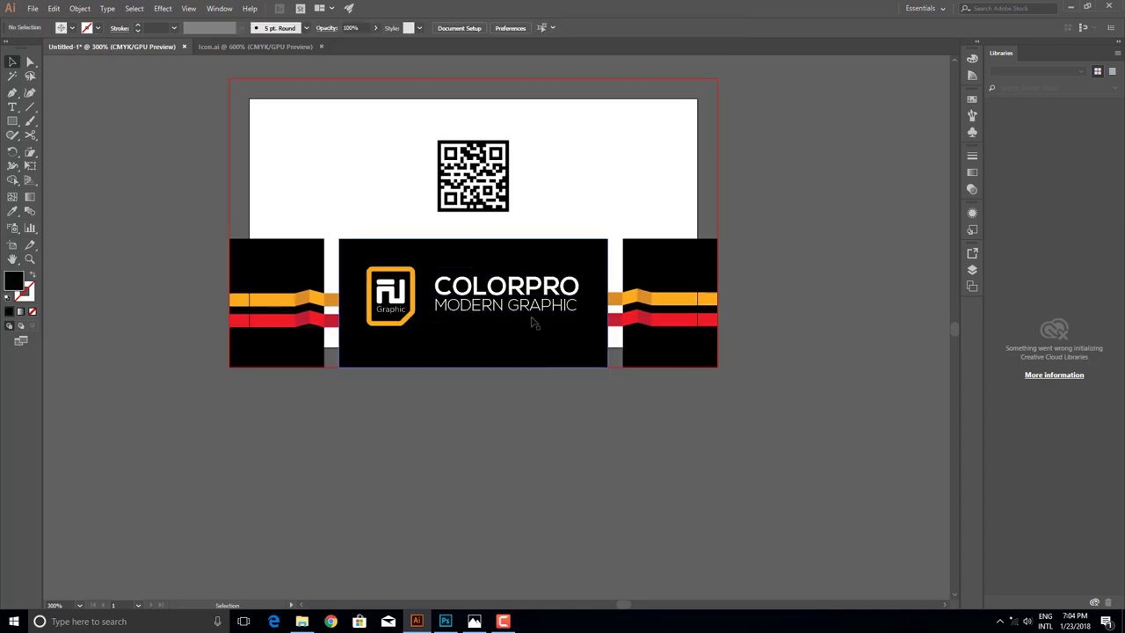
pyautogui.doubleClick(529, 321)
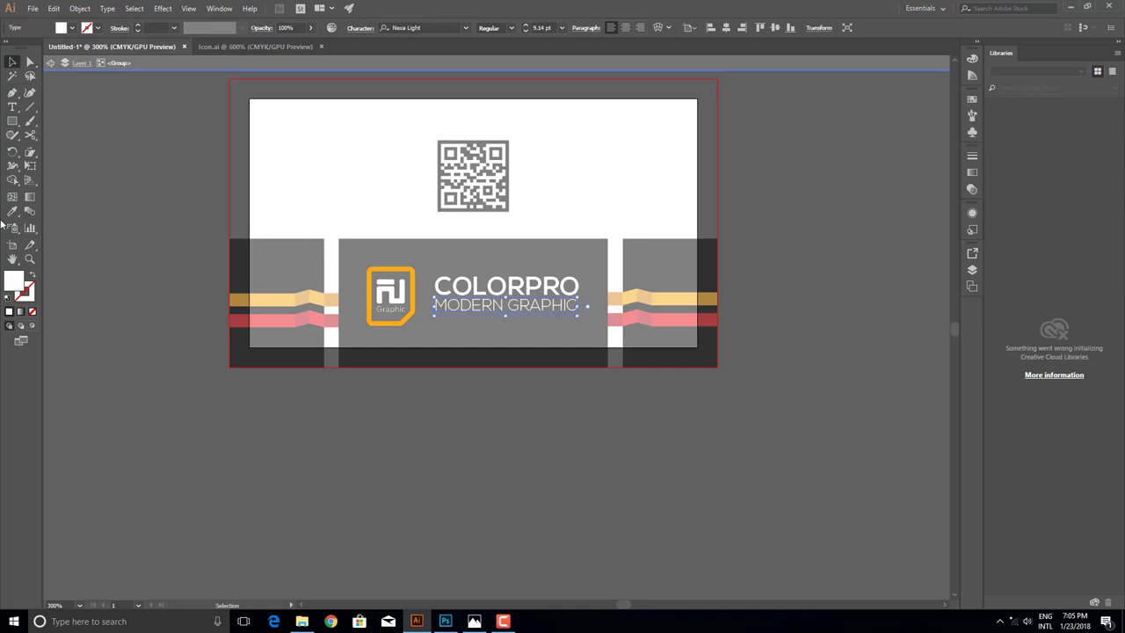
pyautogui.click(382, 265)
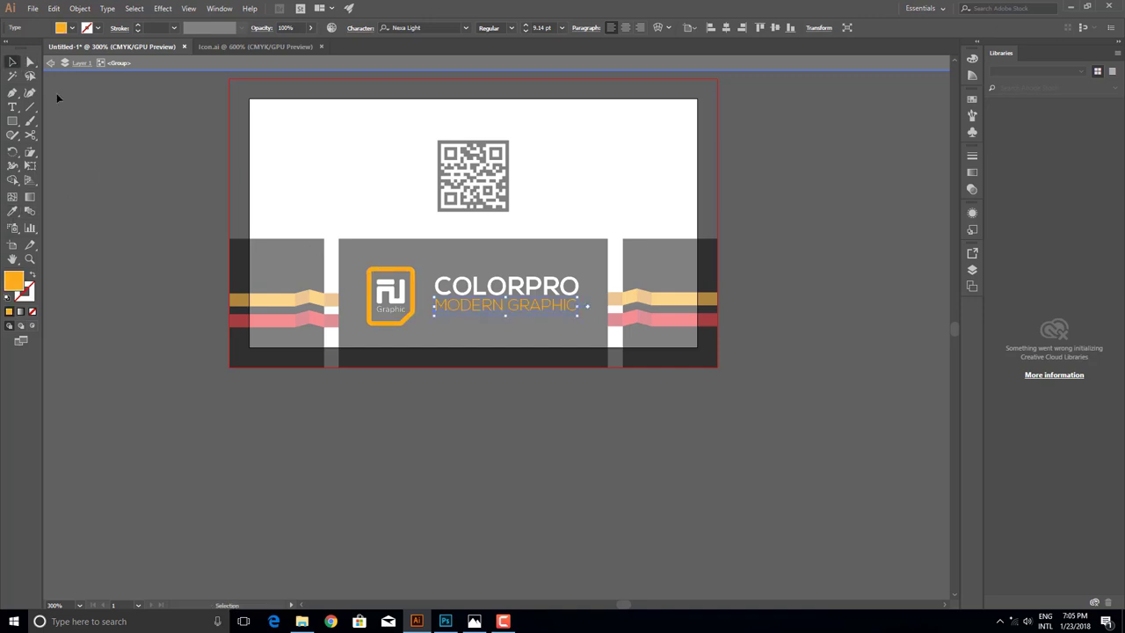
pyautogui.doubleClick(57, 98)
pyautogui.click(444, 227)
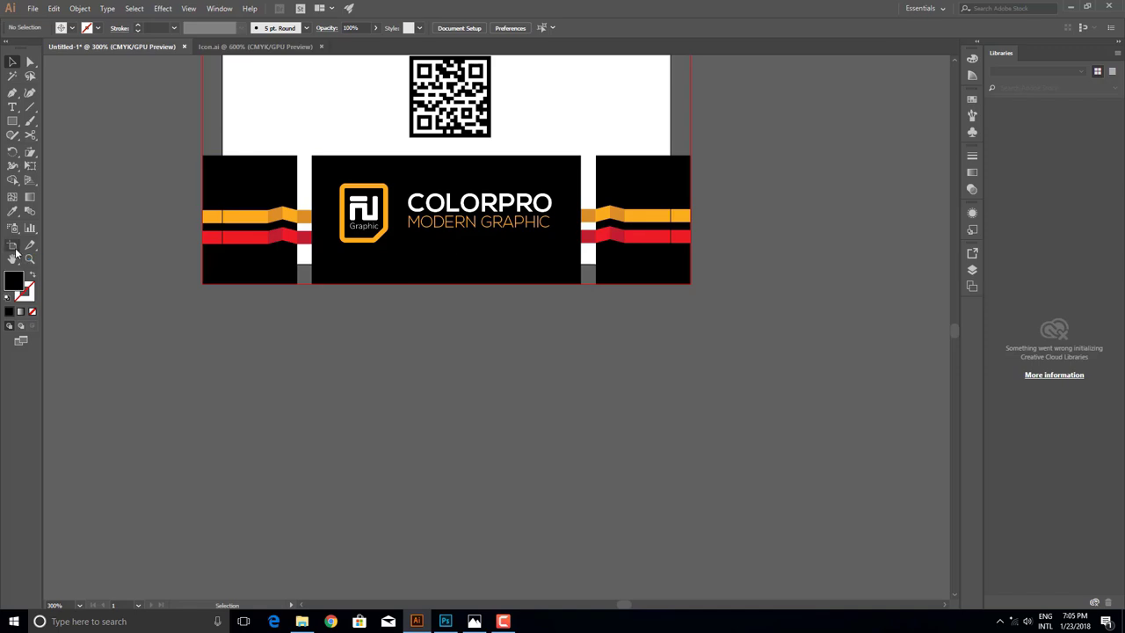
# Step: Duplicate the card onto a second artboard below and delete its top strip and QR code
pyautogui.click(13, 246)
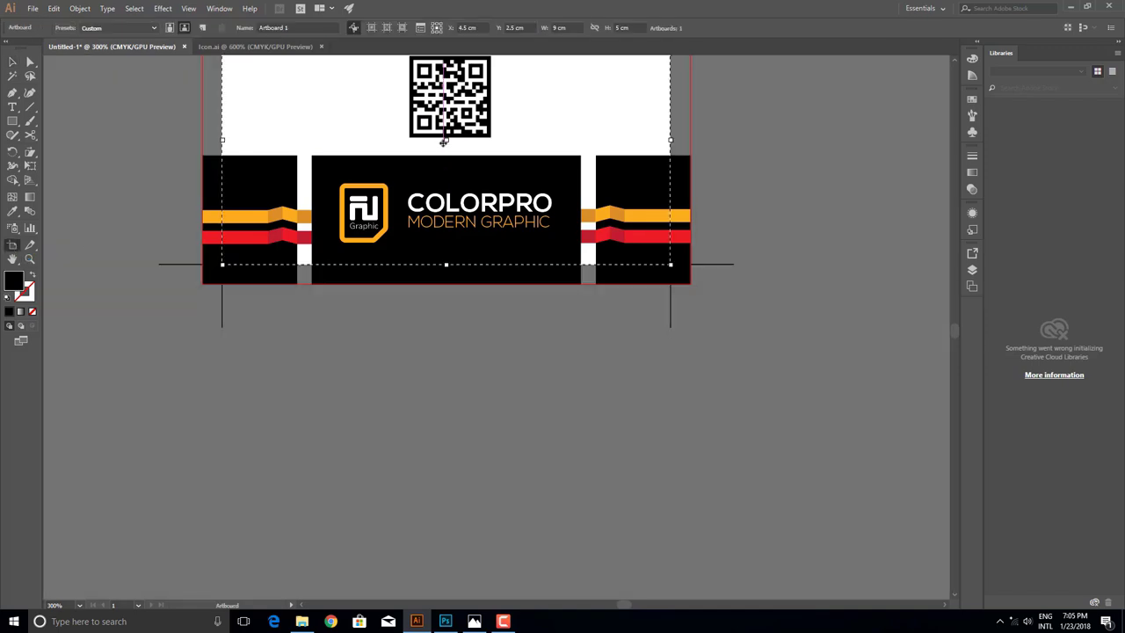
pyautogui.moveTo(447, 124)
pyautogui.mouseDown()
pyautogui.moveTo(432, 304)
pyautogui.moveTo(452, 462)
pyautogui.moveTo(466, 455)
pyautogui.moveTo(470, 350)
pyautogui.mouseUp()
pyautogui.press('v')
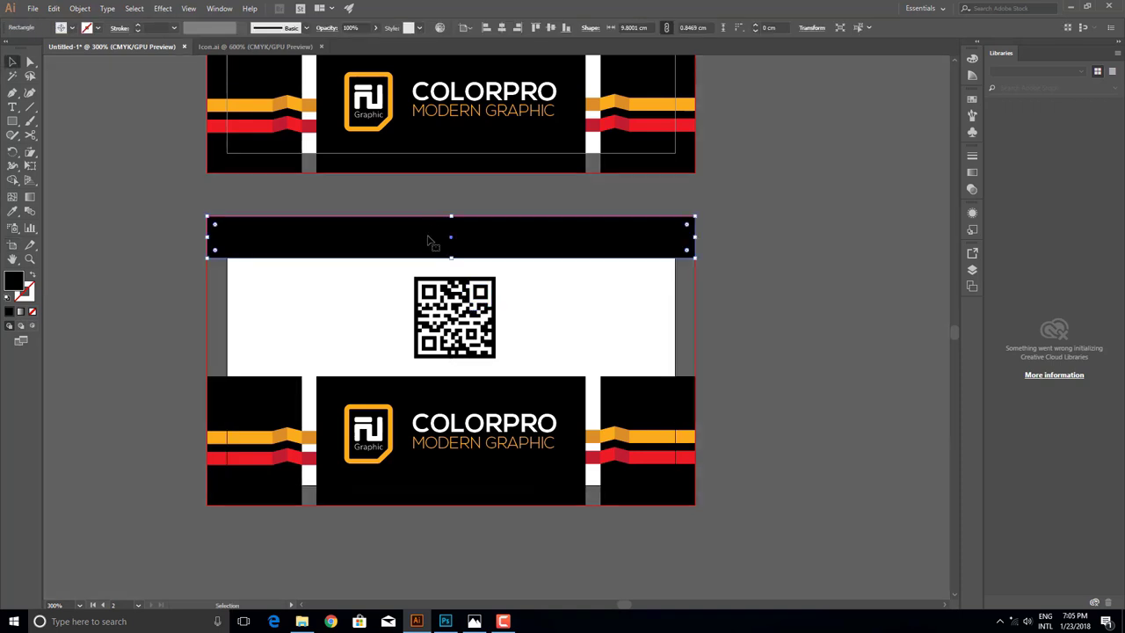
pyautogui.press('Delete')
pyautogui.scroll(-1, 476, 276)
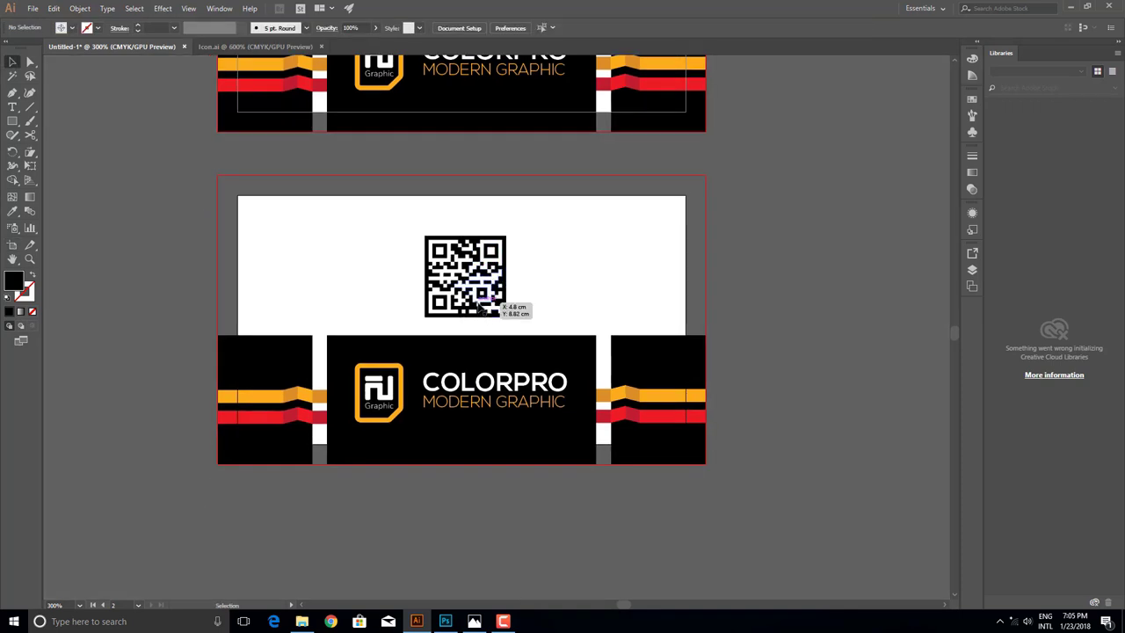
pyautogui.click(497, 303)
pyautogui.press('Delete')
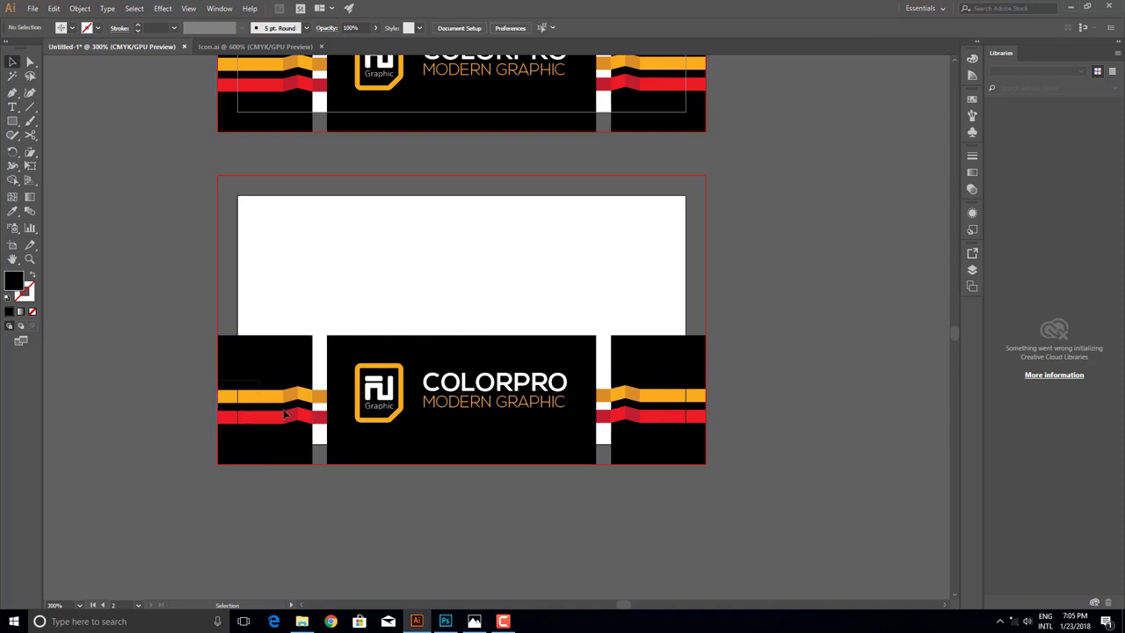
# Step: Move the left black block and its ribbons up to the card's top-left corner
pyautogui.click(298, 435)
pyautogui.click(304, 393)
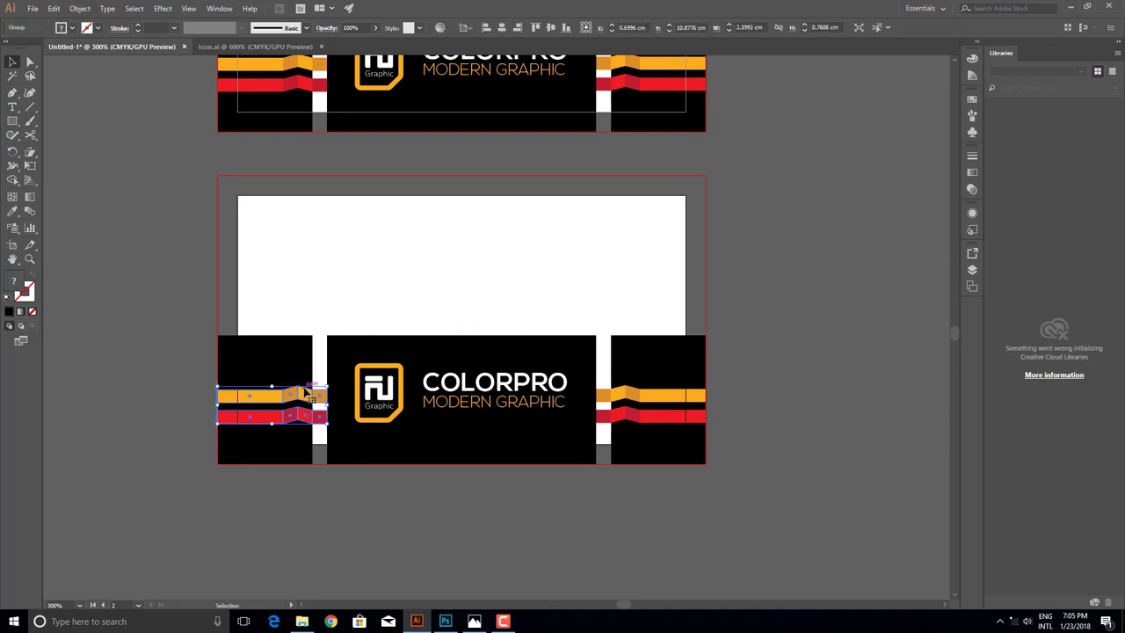
pyautogui.keyDown('shift'); pyautogui.click(294, 373); pyautogui.keyUp('shift')
pyautogui.moveTo(294, 360); pyautogui.dragTo(261, 192)
pyautogui.click(351, 313)
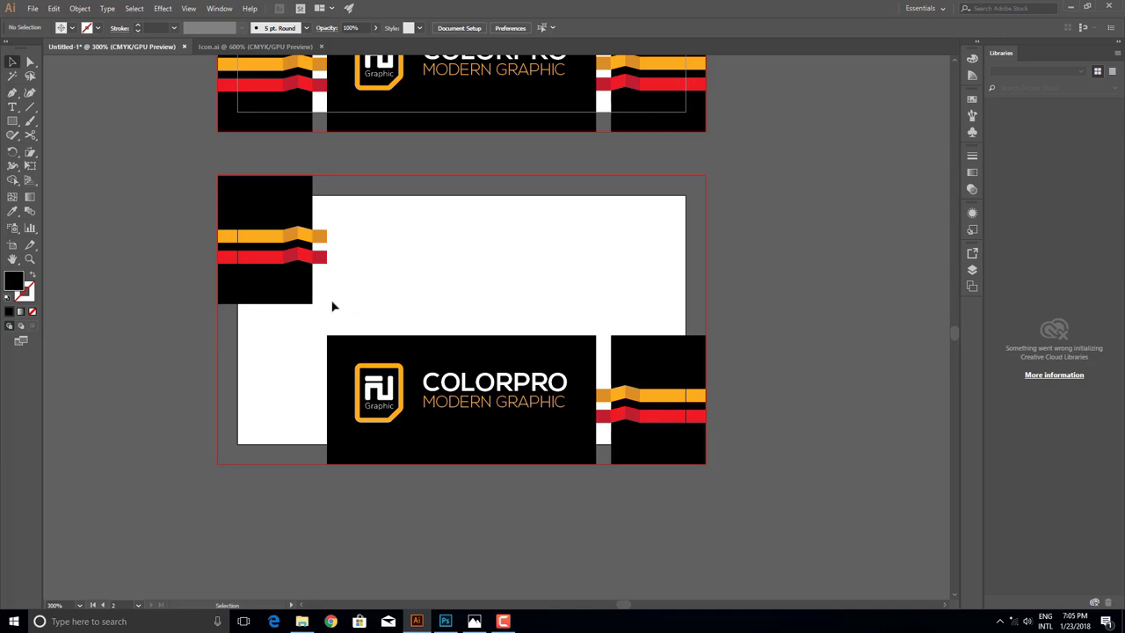
# Step: Ungroup the ribbons and regroup each ribbon's segments as its own group
pyautogui.scroll(2, 279, 268)
pyautogui.click(258, 211)
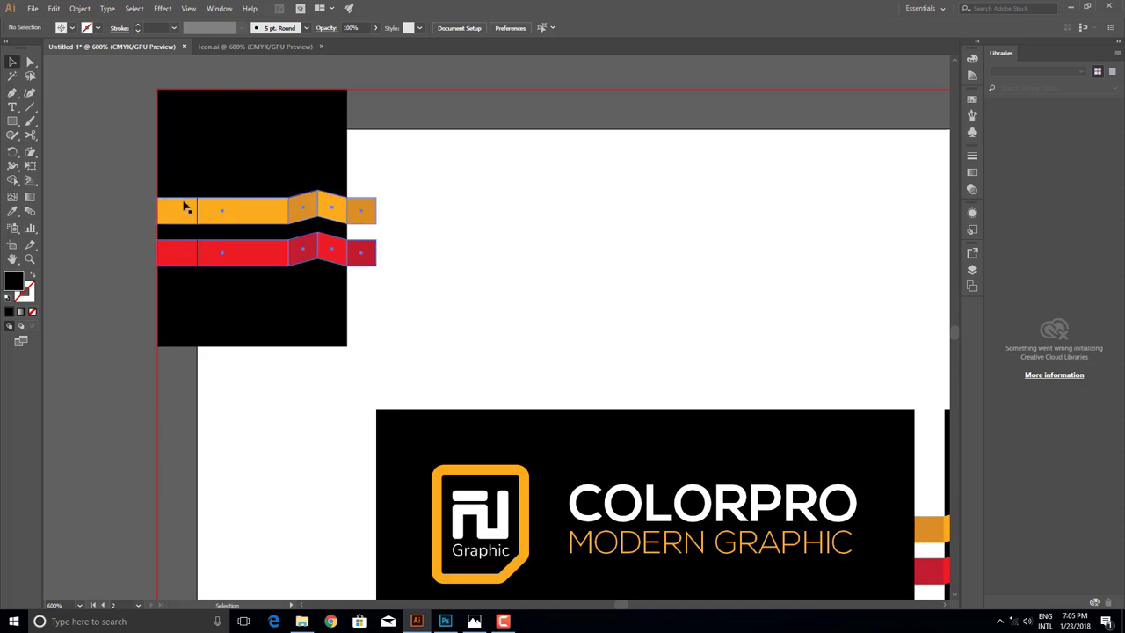
pyautogui.rightClick(328, 252)
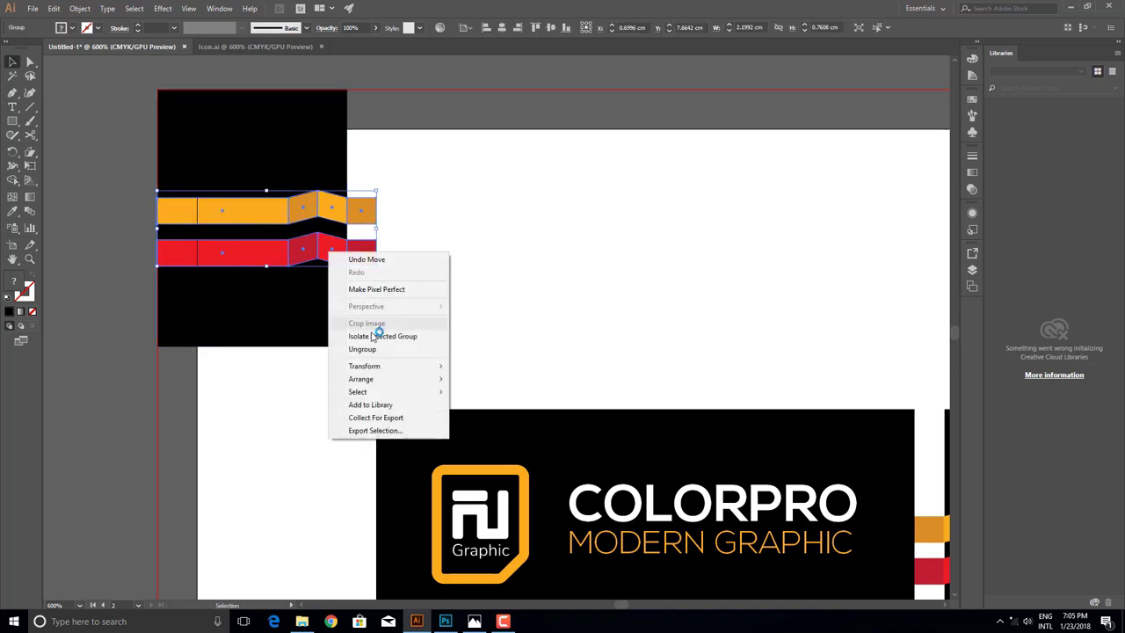
pyautogui.click(387, 348)
pyautogui.click(437, 286)
pyautogui.click(357, 253)
pyautogui.keyDown('shift'); pyautogui.click(297, 252); pyautogui.keyUp('shift')
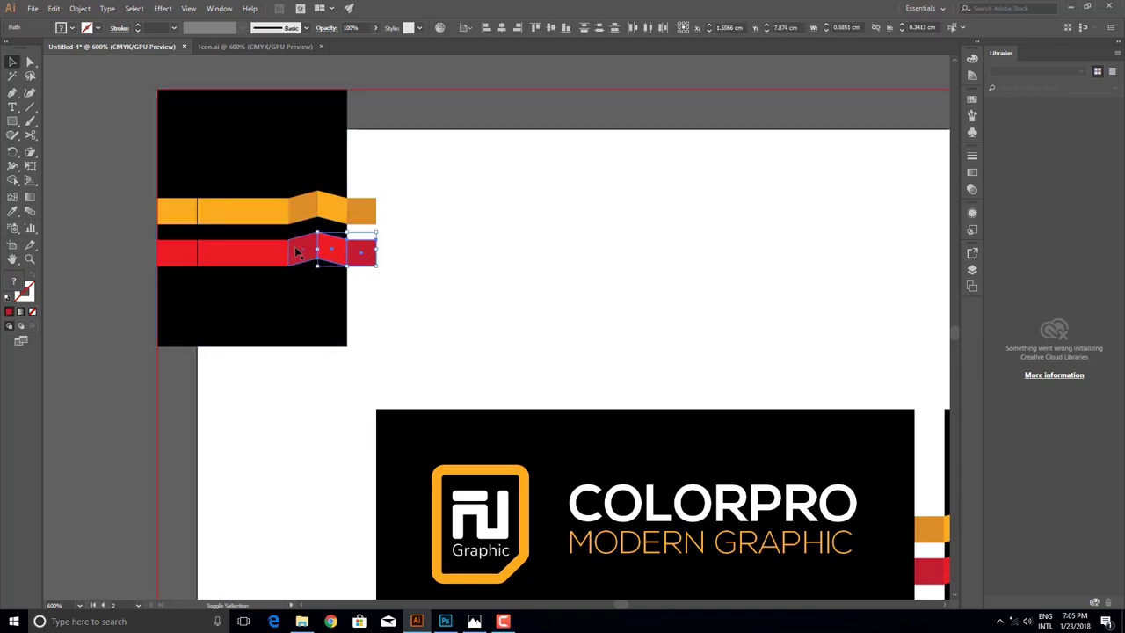
pyautogui.click(77, 11)
pyautogui.click(97, 65)
pyautogui.click(334, 208)
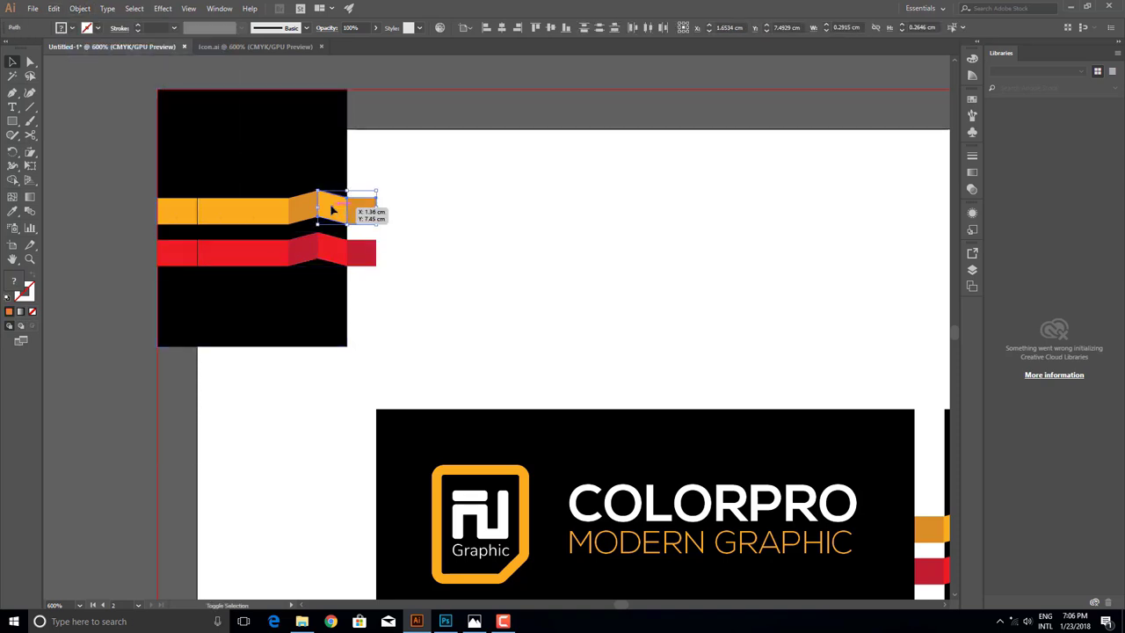
pyautogui.click(79, 8)
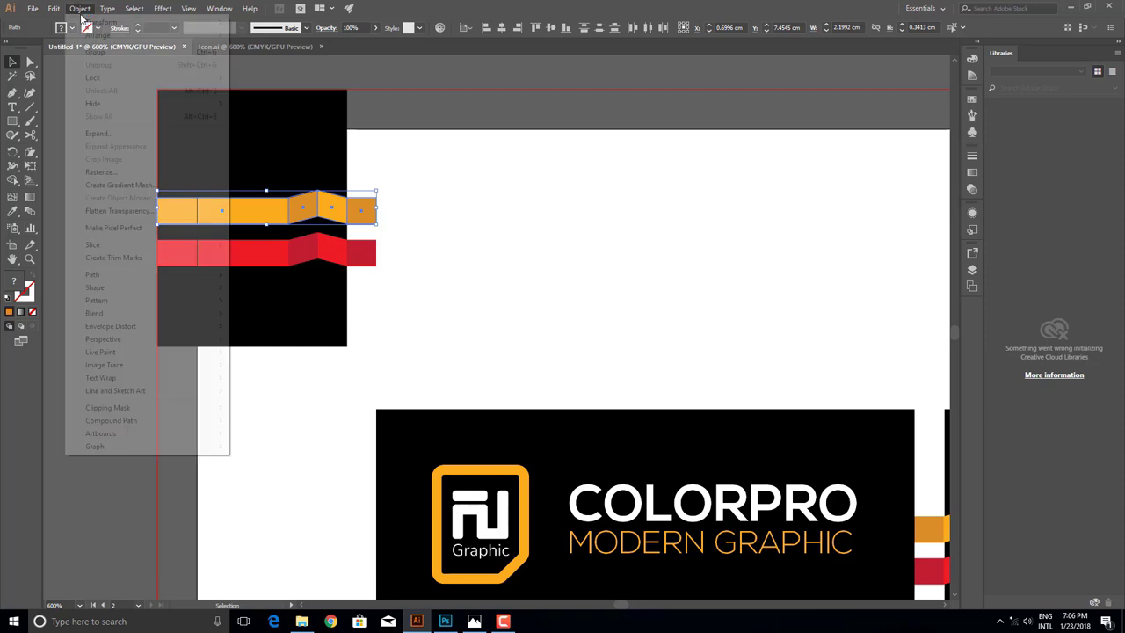
pyautogui.click(94, 51)
# Step: Add two red ribbon copies below and distribute all four ribbons evenly by vertical centre
pyautogui.click(360, 262)
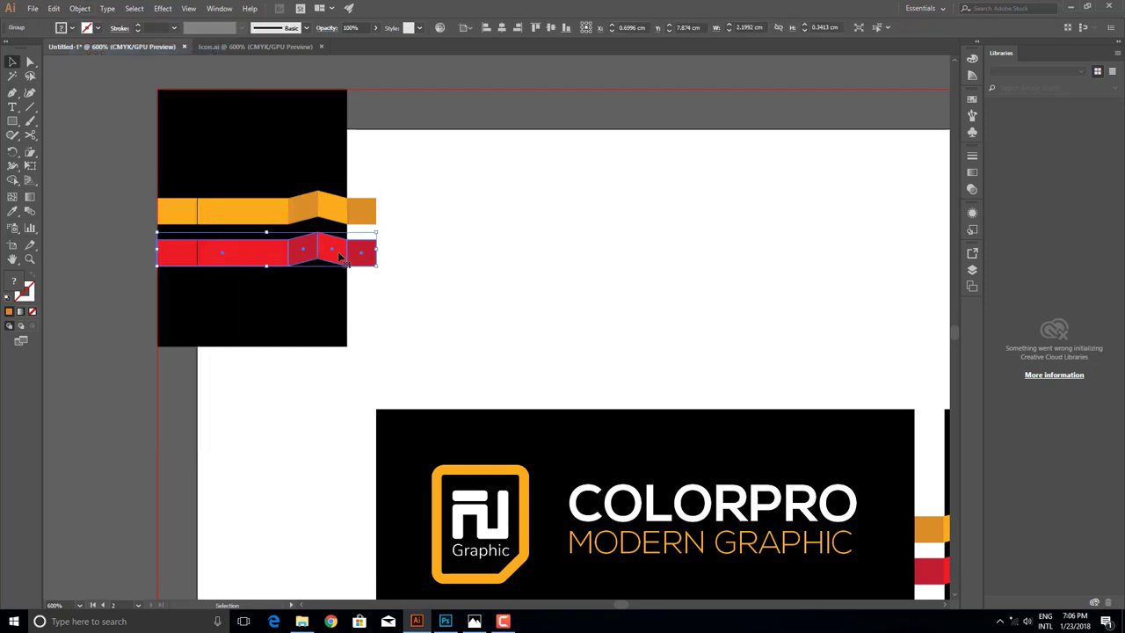
pyautogui.moveTo(347, 264); pyautogui.dragTo(341, 360)
pyautogui.hotkey('ctrl', 'd')
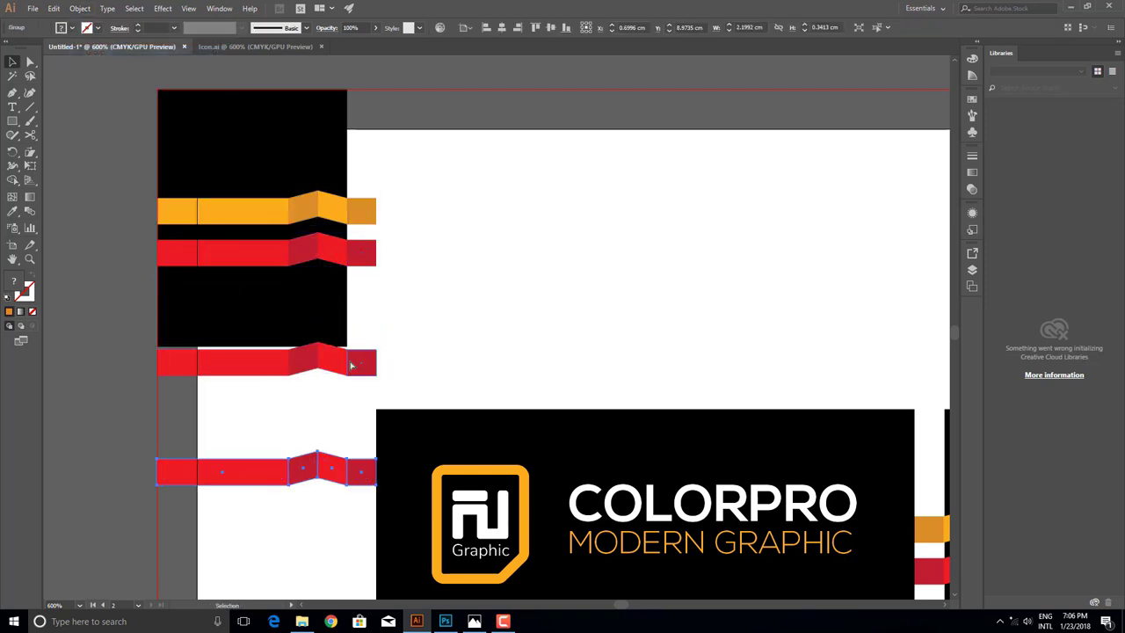
pyautogui.click(364, 359)
pyautogui.keyDown('shift'); pyautogui.click(357, 466); pyautogui.keyUp('shift')
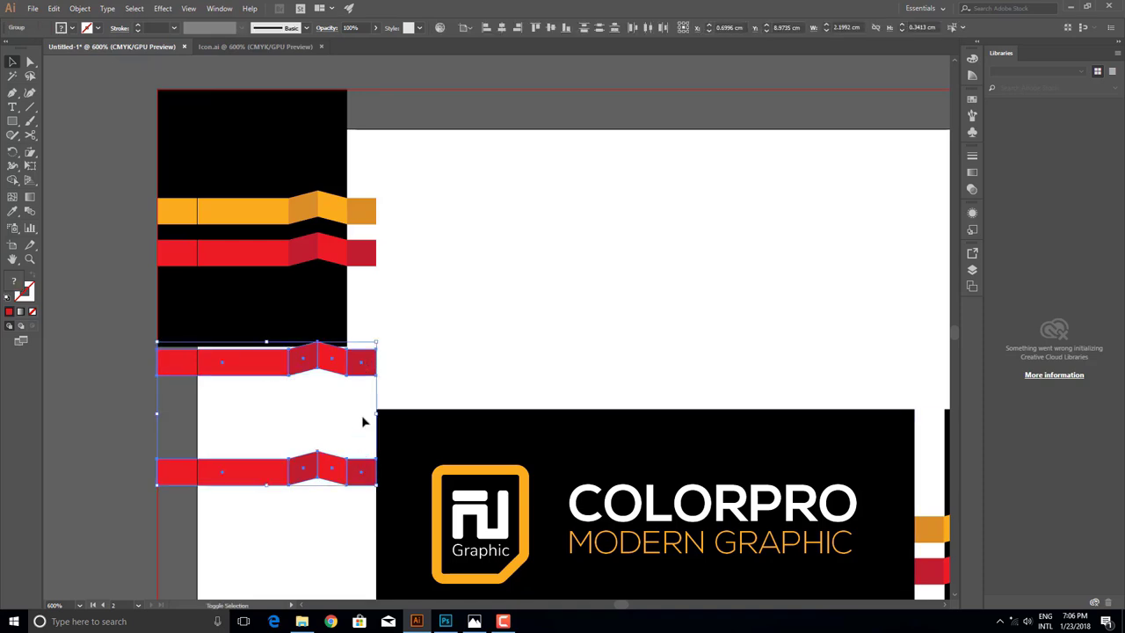
pyautogui.keyDown('shift'); pyautogui.click(360, 255); pyautogui.keyUp('shift')
pyautogui.keyDown('shift'); pyautogui.click(363, 212); pyautogui.keyUp('shift')
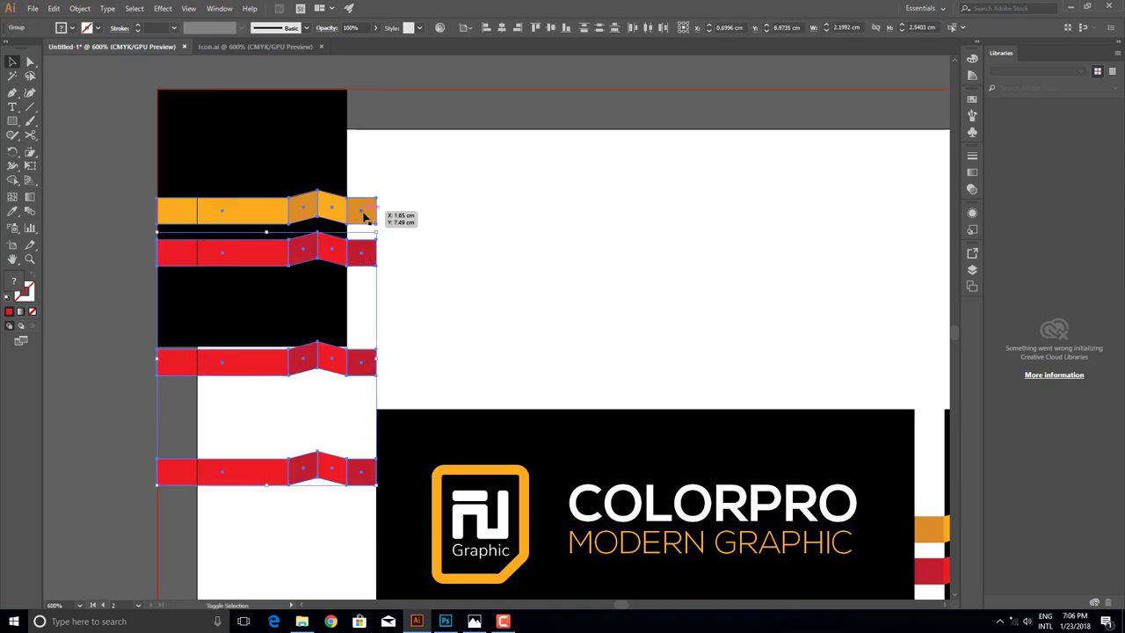
pyautogui.click(466, 28)
pyautogui.click(492, 41)
pyautogui.click(599, 31)
pyautogui.click(558, 236)
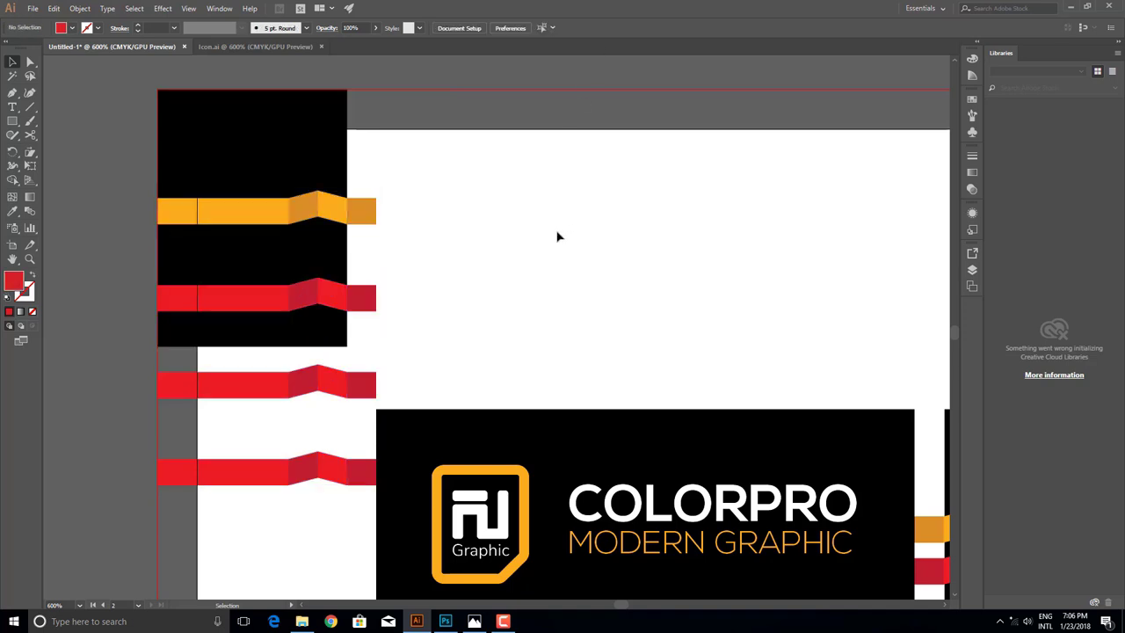
pyautogui.scroll(-4, 491, 167)
# Step: Delete the right ribbon block on the second card
pyautogui.scroll(-2, 493, 189)
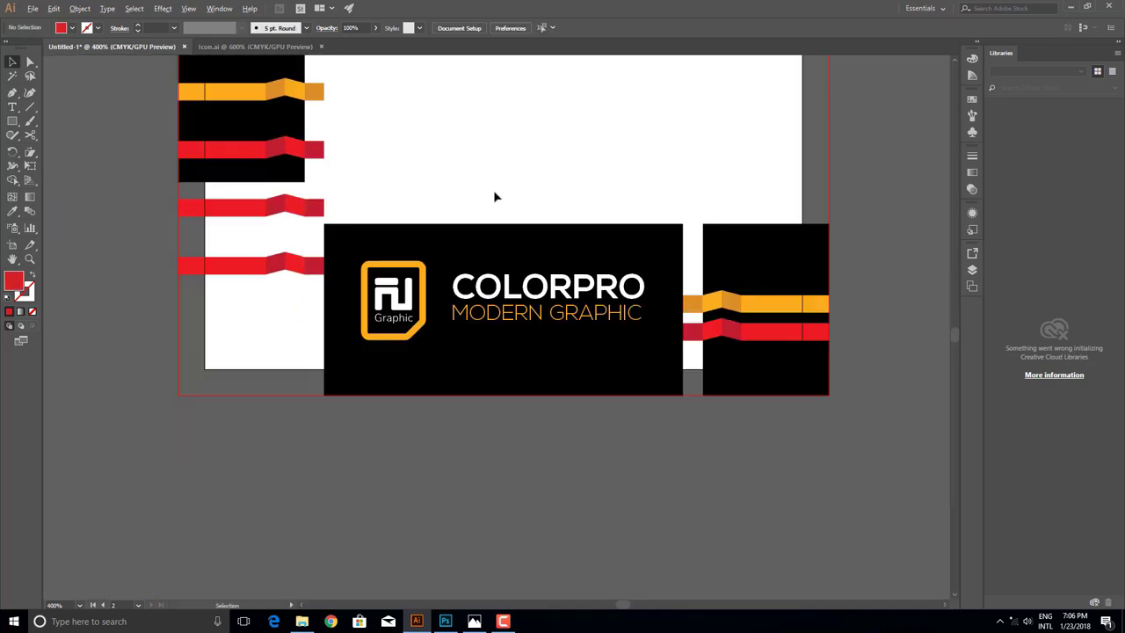
pyautogui.hscroll(3, 416, 284)
pyautogui.scroll(1, 417, 284)
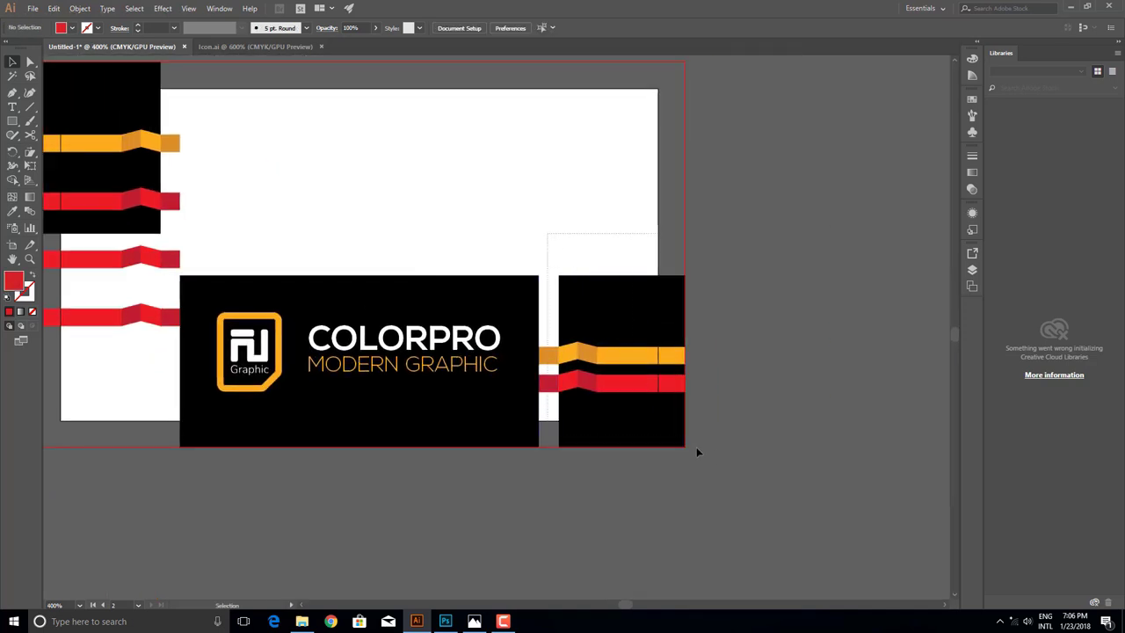
pyautogui.moveTo(697, 452); pyautogui.dragTo(669, 435)
pyautogui.press('Delete')
# Step: Move the black COLORPRO rectangle to the right edge and resize it to full card height
pyautogui.click(422, 286)
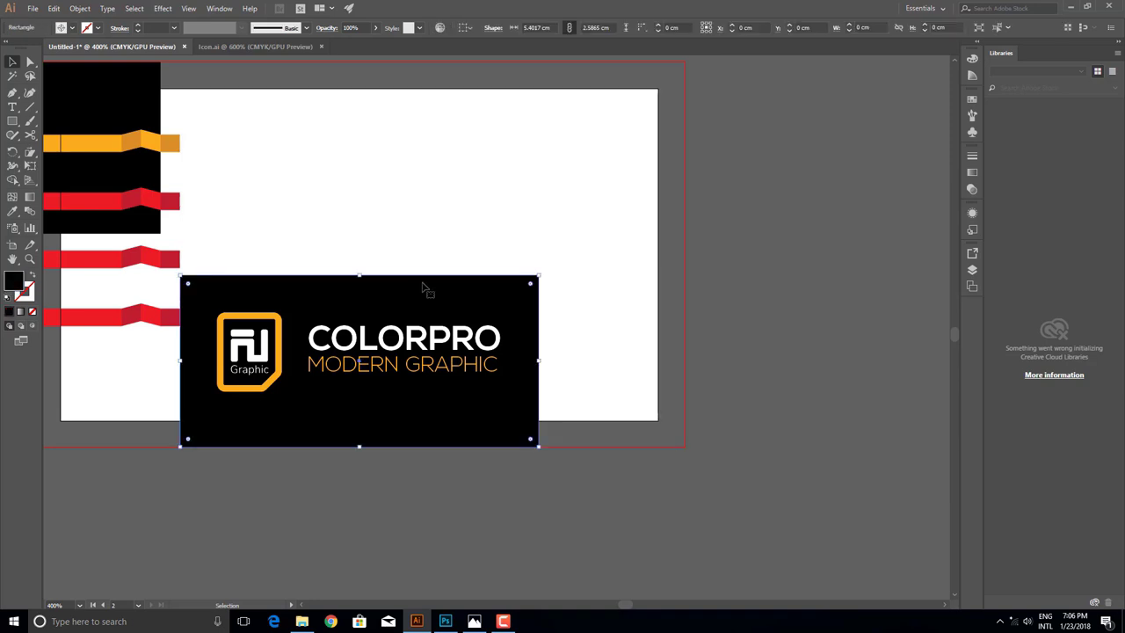
pyautogui.moveTo(422, 286); pyautogui.dragTo(568, 299)
pyautogui.moveTo(326, 361); pyautogui.dragTo(539, 362)
pyautogui.moveTo(611, 275)
pyautogui.mouseDown()
pyautogui.moveTo(584, 163)
pyautogui.moveTo(584, 174)
pyautogui.mouseUp()
pyautogui.click(694, 394)
pyautogui.moveTo(602, 395); pyautogui.dragTo(632, 365)
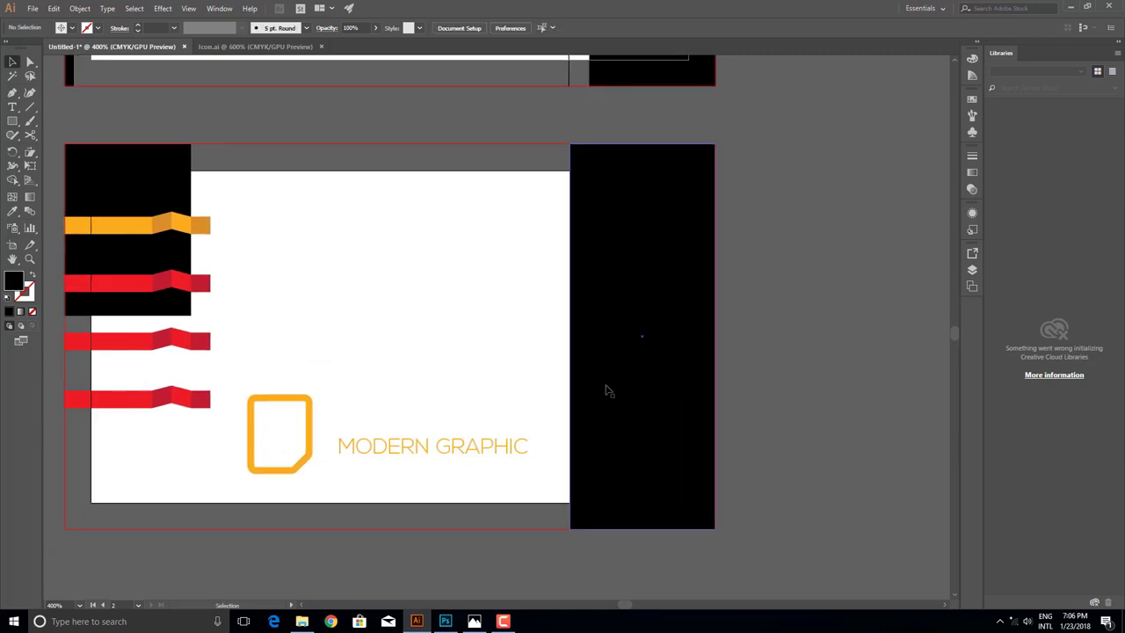
pyautogui.click(595, 391)
# Step: Widen the black panel slightly and rotate the logo group 90° onto it
pyautogui.moveTo(570, 337); pyautogui.dragTo(558, 337)
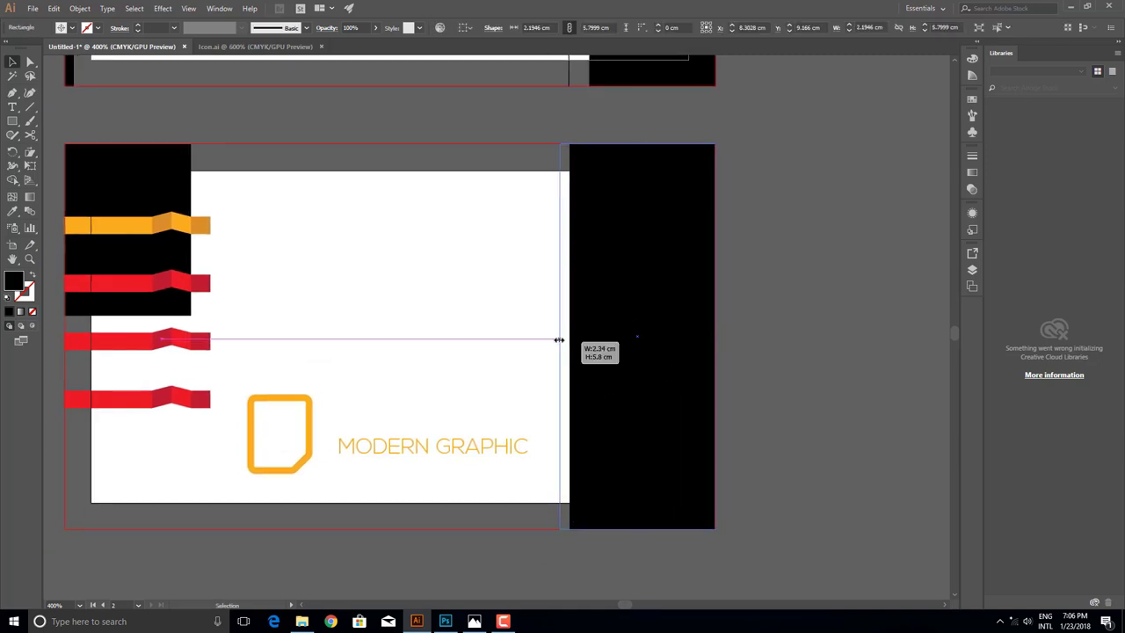
pyautogui.click(327, 409)
pyautogui.rightClick(316, 416)
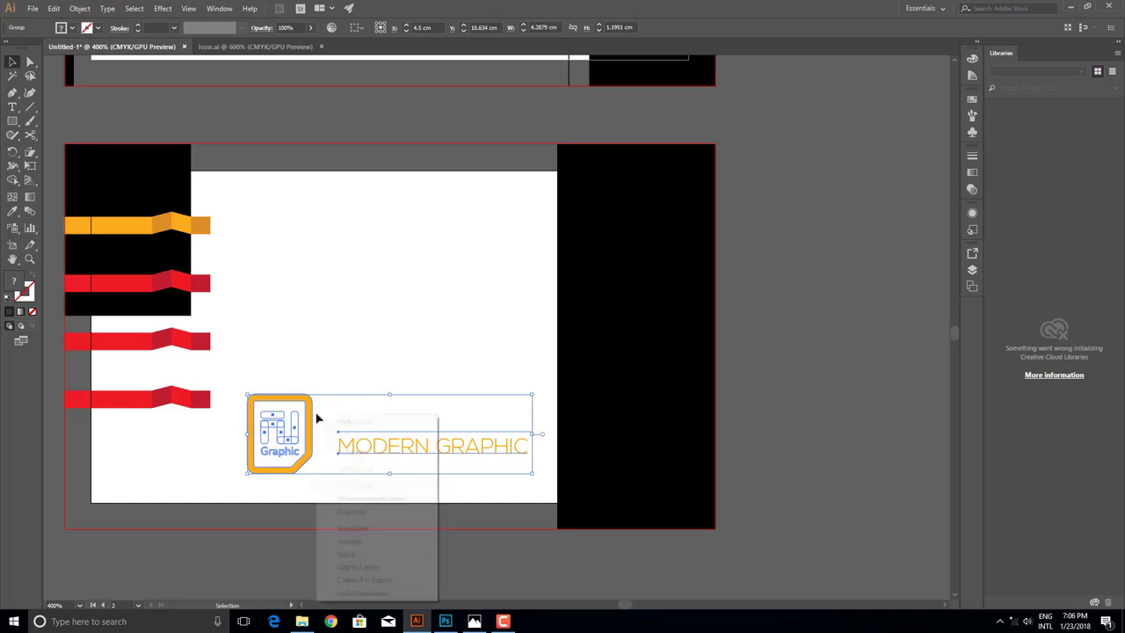
pyautogui.click(467, 456)
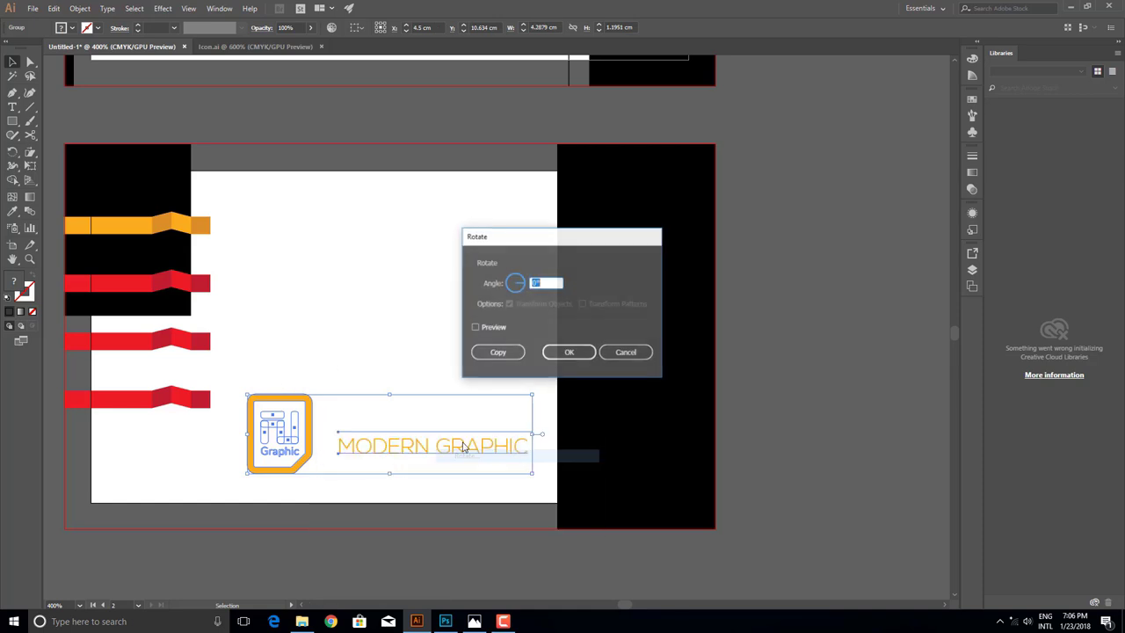
pyautogui.press('Return')
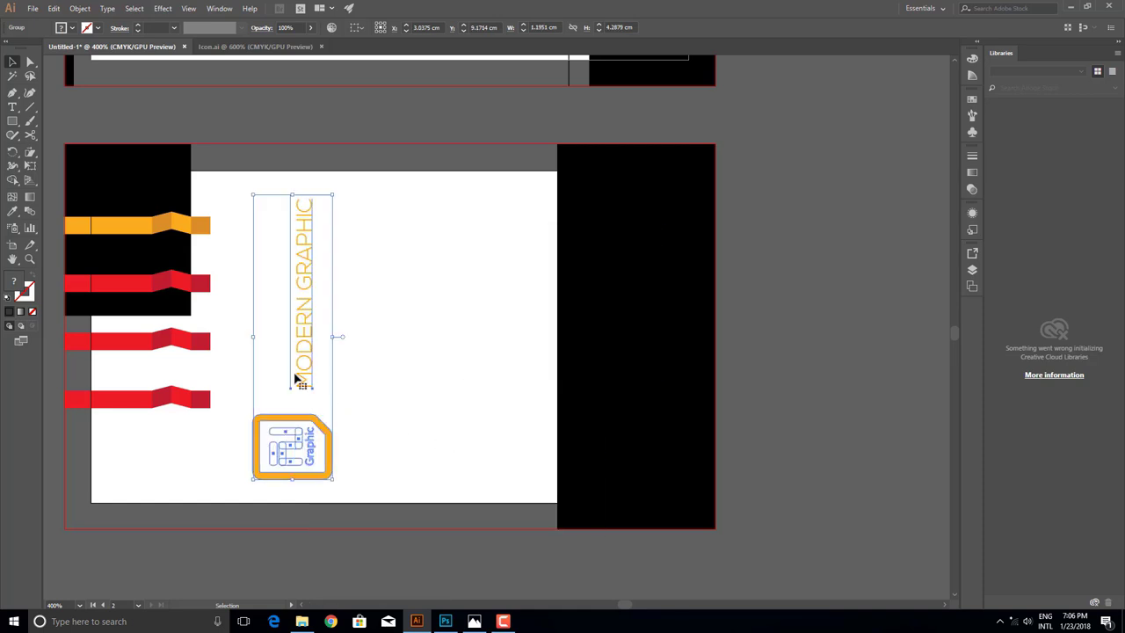
pyautogui.moveTo(297, 378); pyautogui.dragTo(621, 399)
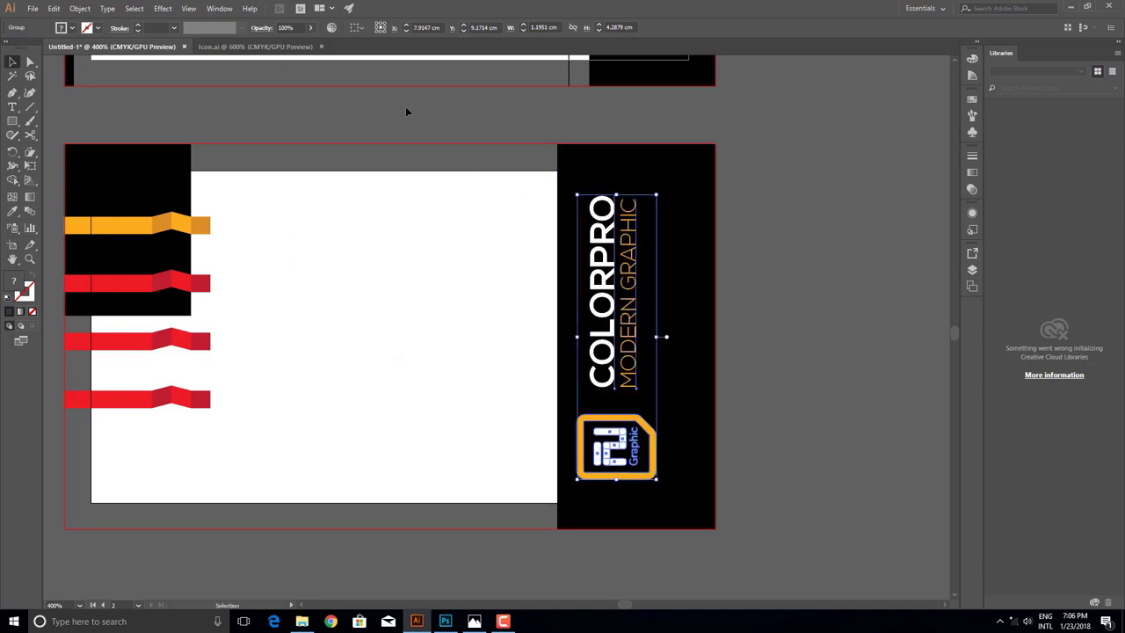
# Step: Centre the logo vertically on the artboard and shrink it slightly about its centre
pyautogui.click(356, 27)
pyautogui.click(360, 67)
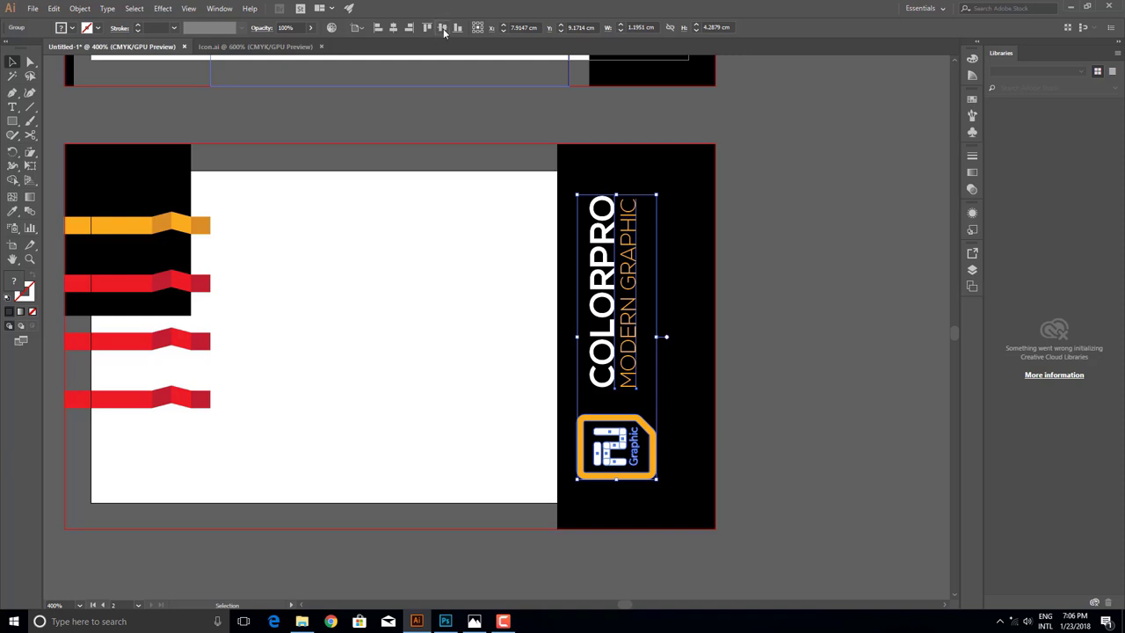
pyautogui.click(443, 28)
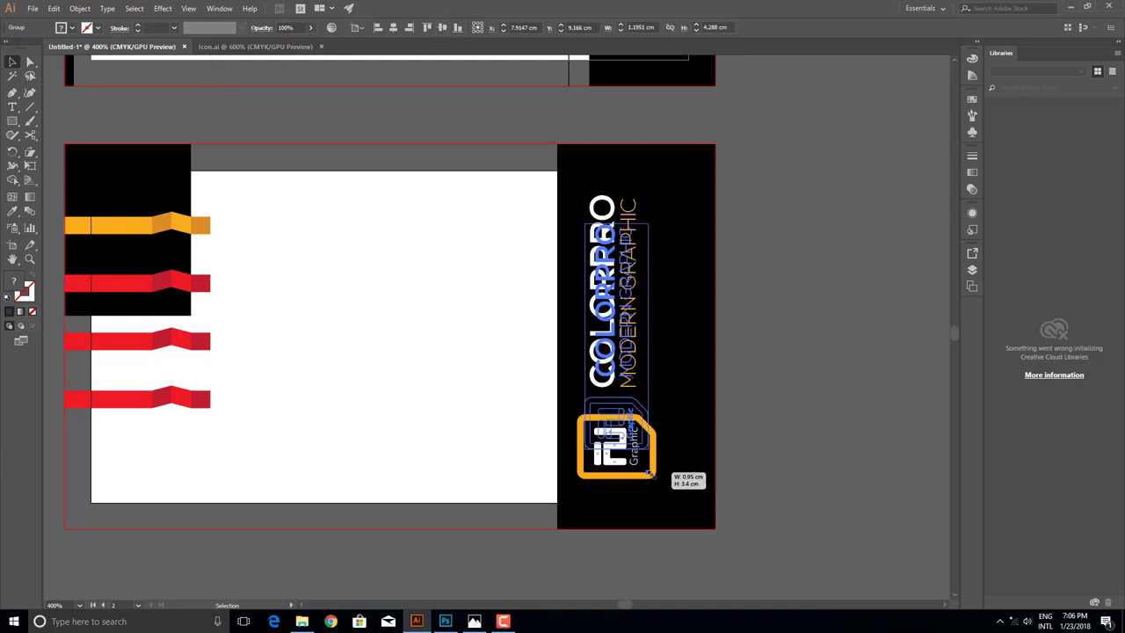
pyautogui.moveTo(661, 479); pyautogui.dragTo(651, 447)
pyautogui.click(796, 352)
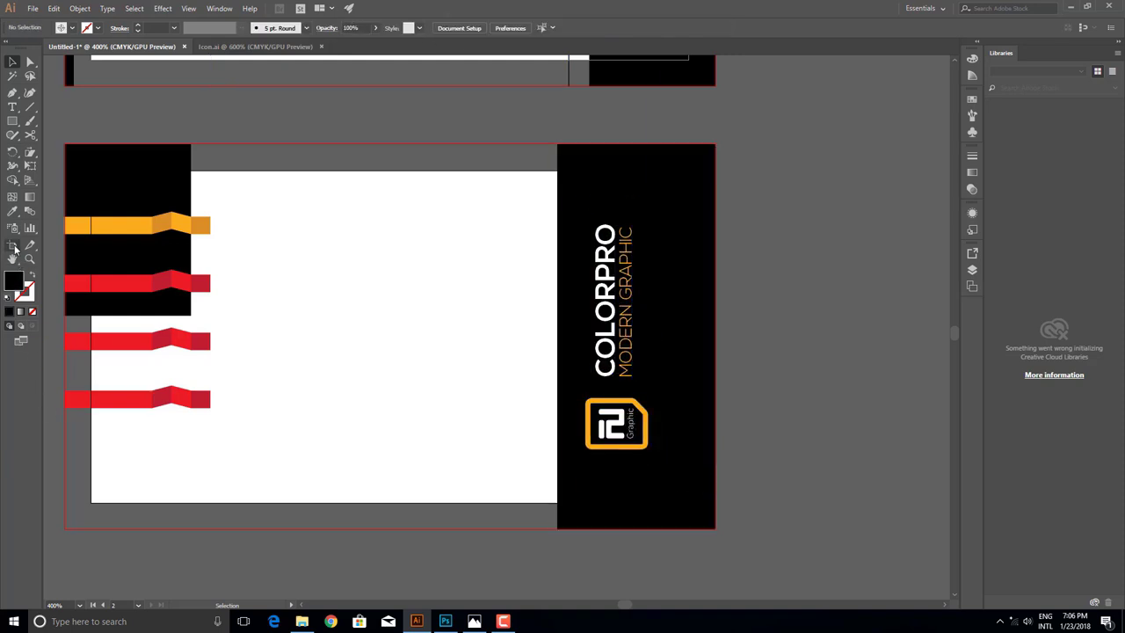
pyautogui.click(13, 246)
# Step: Extend the left black panel down to the card's bottom edge
pyautogui.click(13, 61)
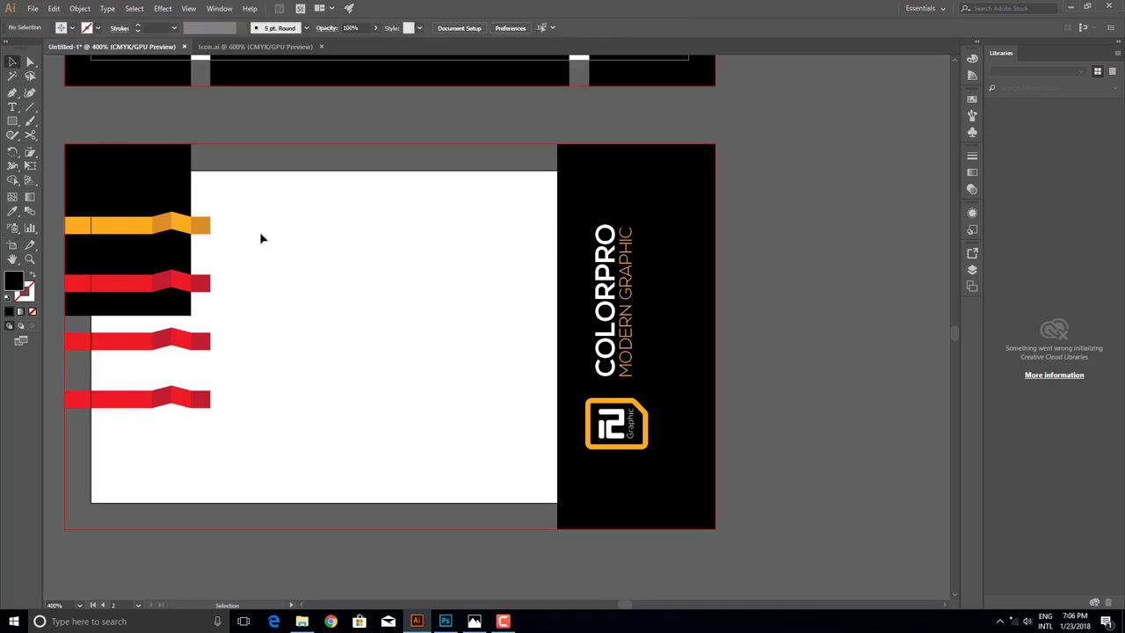
pyautogui.click(616, 342)
pyautogui.click(296, 331)
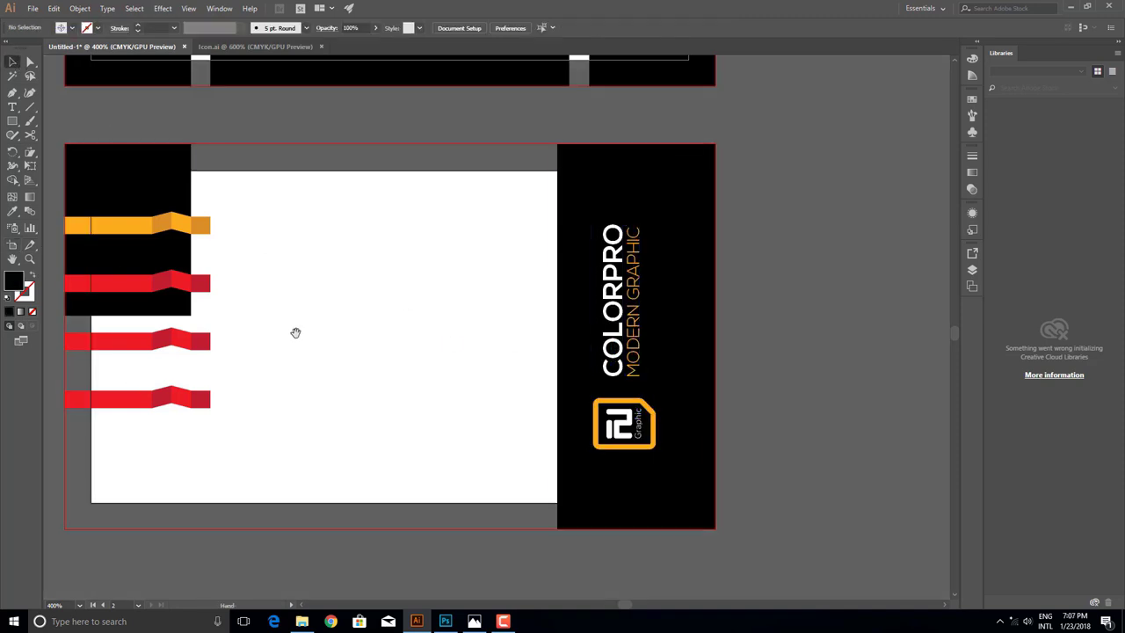
pyautogui.moveTo(147, 176); pyautogui.dragTo(262, 152)
pyautogui.click(262, 153)
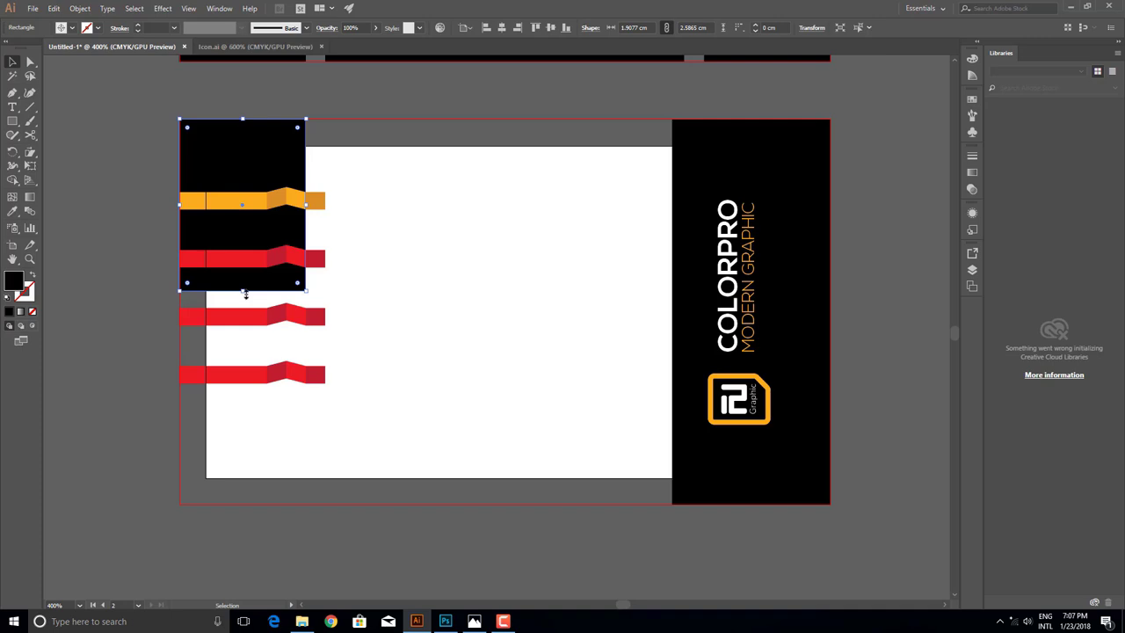
pyautogui.moveTo(245, 293); pyautogui.dragTo(244, 505)
pyautogui.hotkey('ctrl', 'shift', 'a')
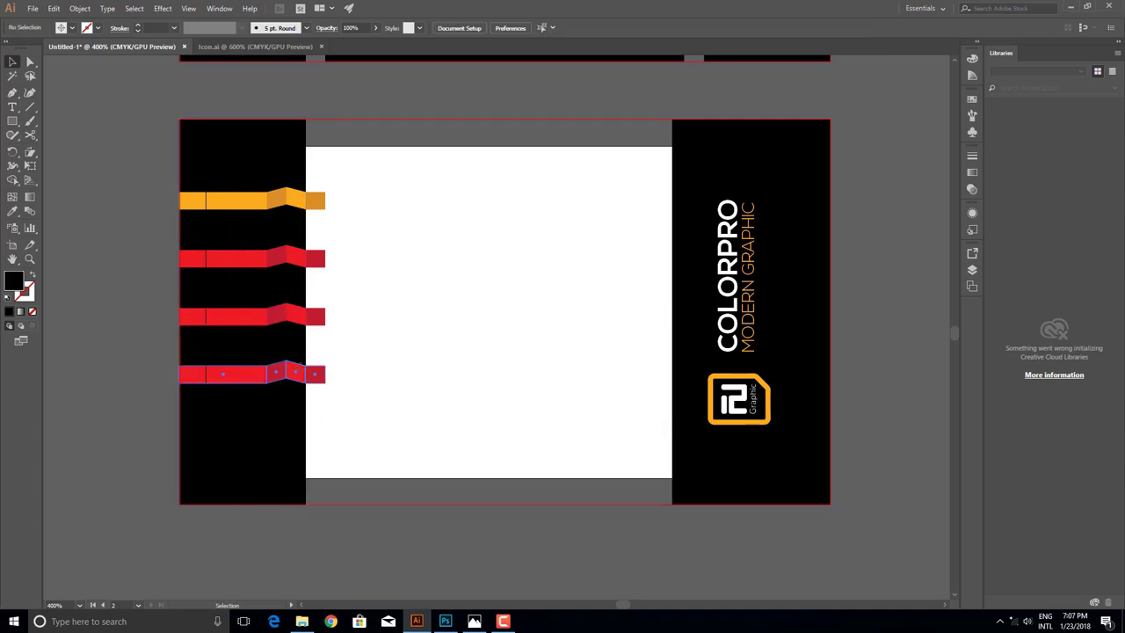
# Step: Group the four ribbons, centre them vertically on the card, then ungroup them
pyautogui.click(295, 374)
pyautogui.keyDown('shift'); pyautogui.click(296, 314); pyautogui.keyUp('shift')
pyautogui.keyDown('shift'); pyautogui.click(290, 286); pyautogui.keyUp('shift')
pyautogui.keyDown('shift'); pyautogui.click(296, 258); pyautogui.keyUp('shift')
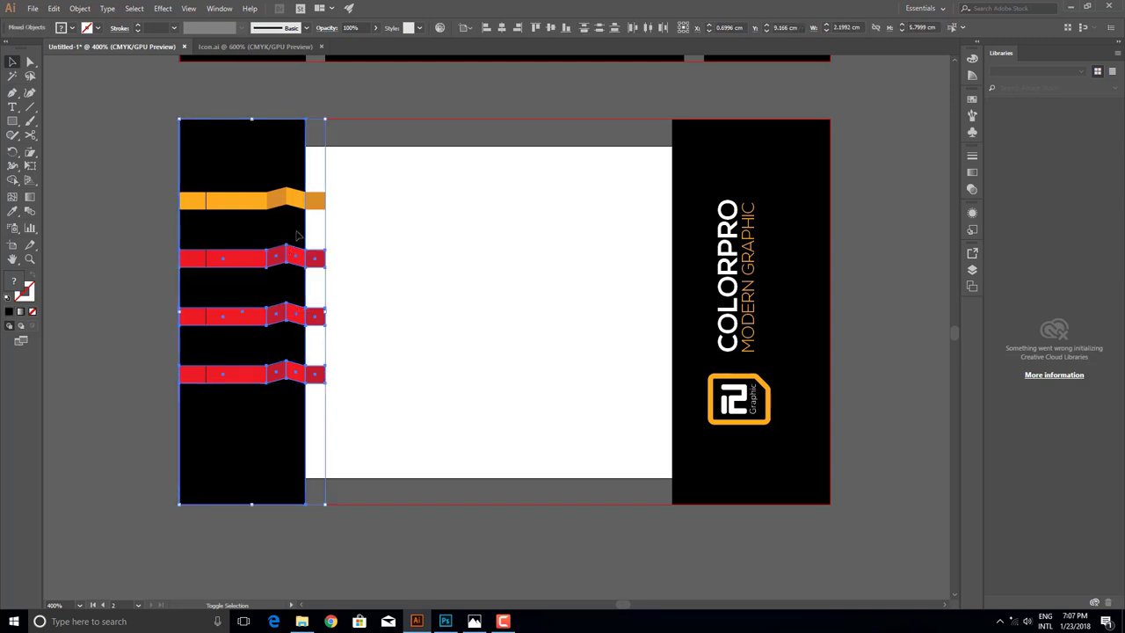
pyautogui.keyDown('shift'); pyautogui.click(290, 230); pyautogui.keyUp('shift')
pyautogui.keyDown('shift'); pyautogui.click(281, 200); pyautogui.keyUp('shift')
pyautogui.click(80, 8)
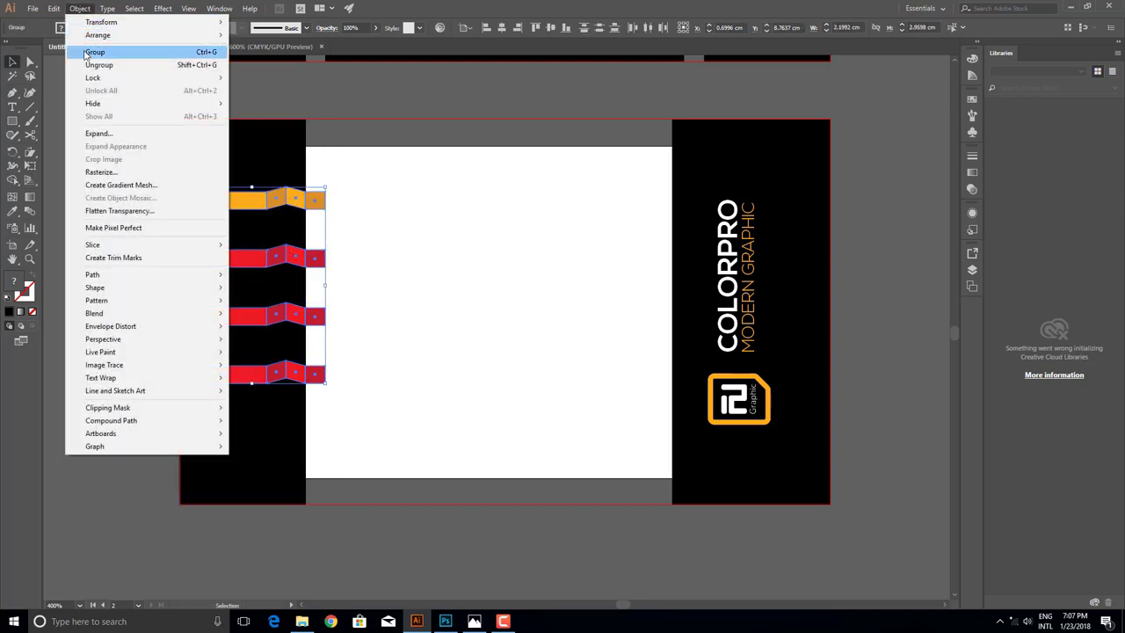
pyautogui.click(92, 51)
pyautogui.click(550, 28)
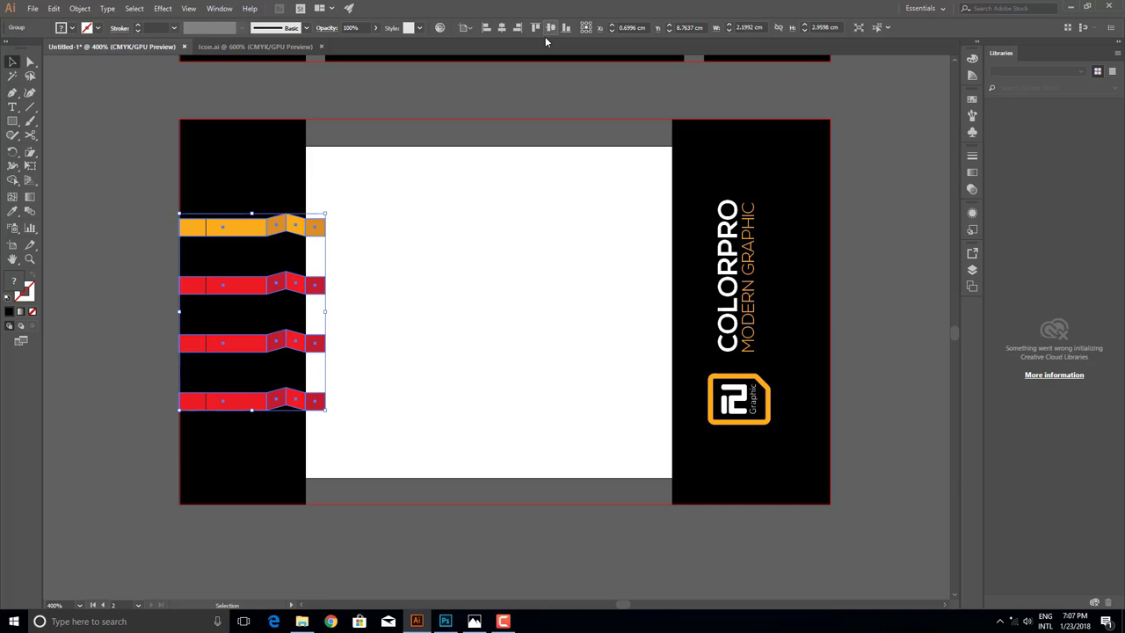
pyautogui.rightClick(309, 231)
pyautogui.click(362, 324)
pyautogui.click(417, 391)
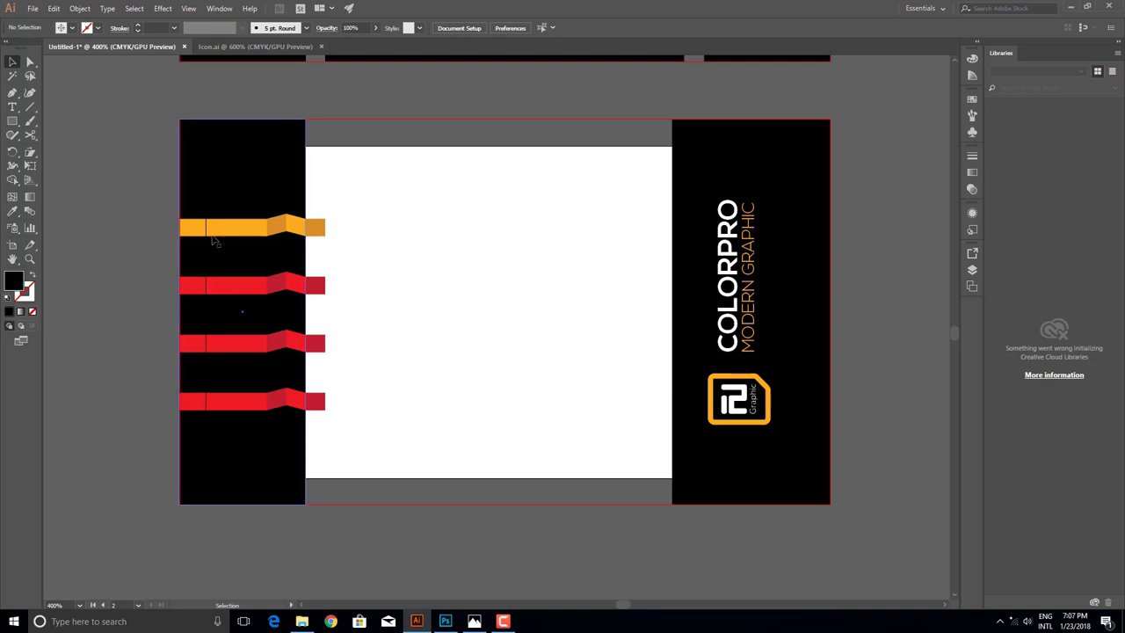
pyautogui.click(255, 47)
# Step: Place the four contact icons from Icon.ai beside the ribbons on the card
pyautogui.moveTo(346, 293)
pyautogui.mouseDown()
pyautogui.moveTo(341, 264)
pyautogui.moveTo(464, 339)
pyautogui.mouseUp()
pyautogui.scroll(3, 342, 264)
pyautogui.scroll(-1, 341, 265)
pyautogui.click(463, 340)
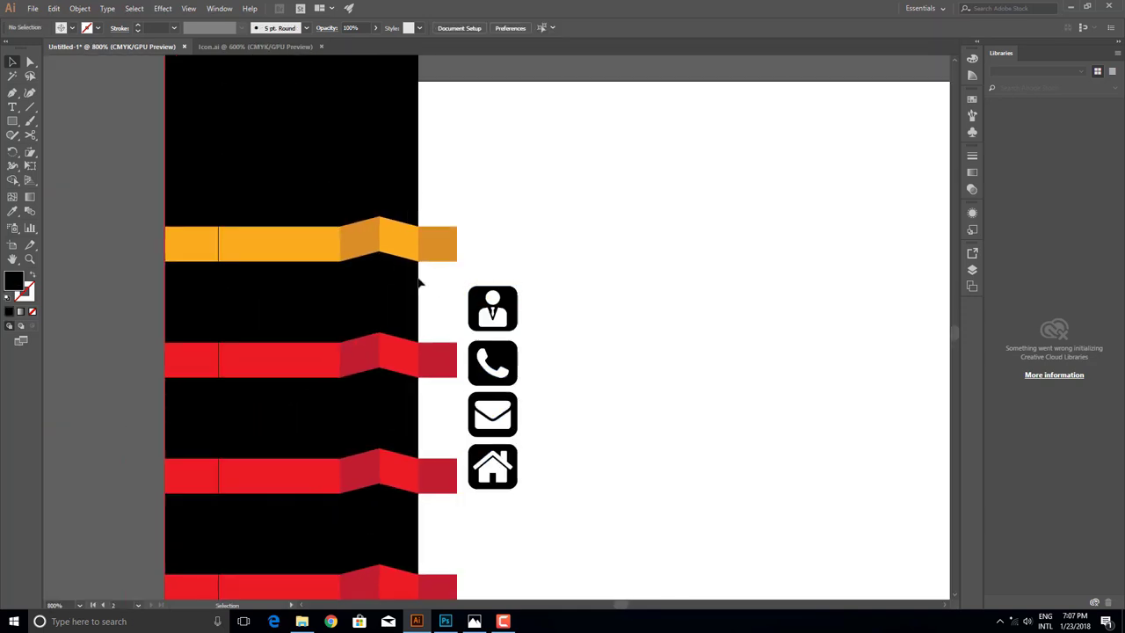
# Step: Make the orange ribbon taller and stretch its end tab wider in isolation mode
pyautogui.click(311, 240)
pyautogui.moveTo(311, 214); pyautogui.dragTo(311, 200)
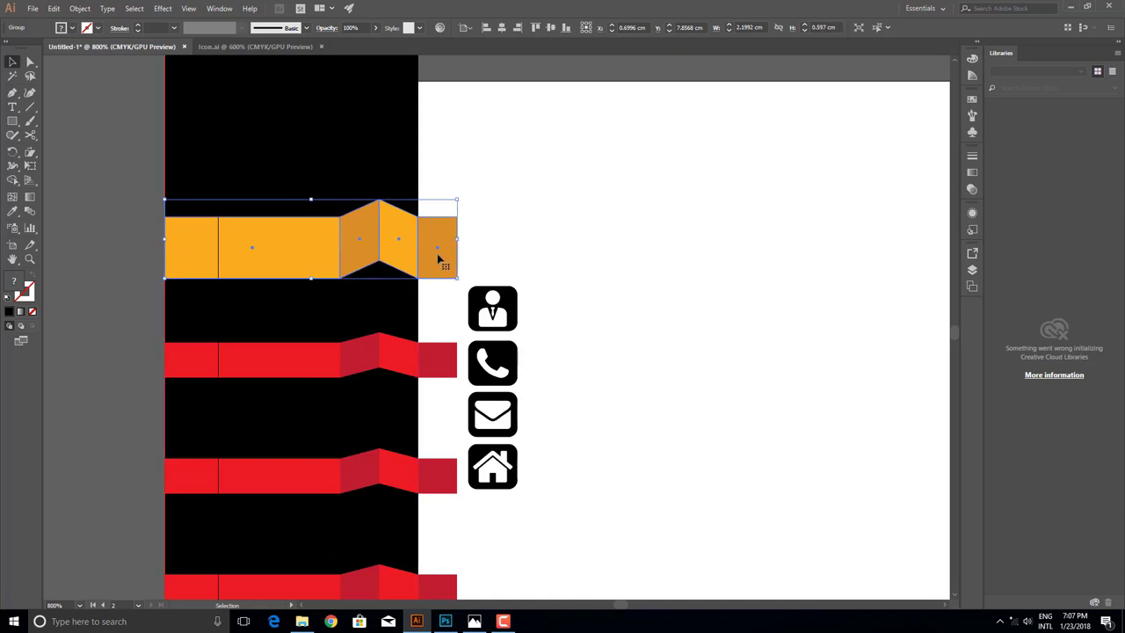
pyautogui.doubleClick(439, 257)
pyautogui.moveTo(457, 252); pyautogui.dragTo(495, 252)
pyautogui.doubleClick(525, 282)
pyautogui.scroll(-2, 519, 284)
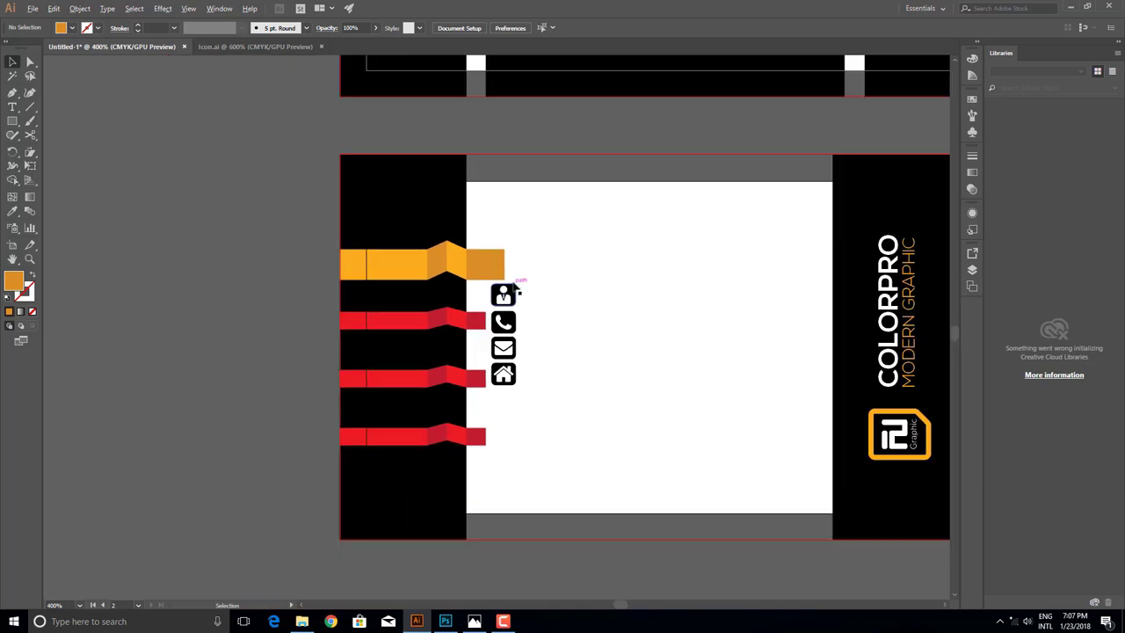
pyautogui.scroll(-1, 519, 290)
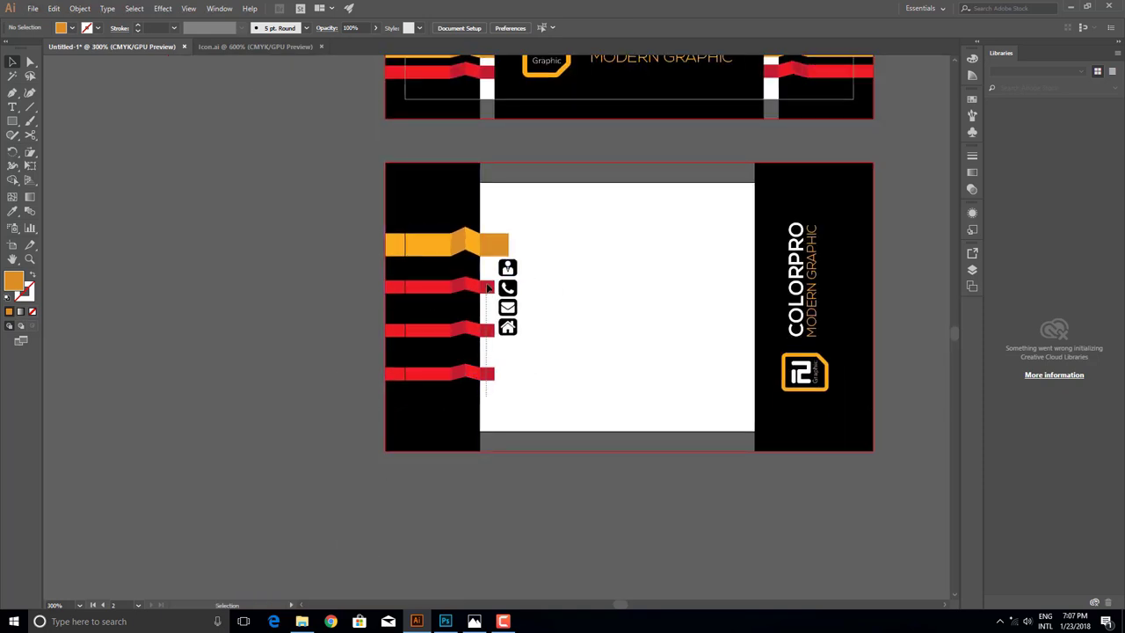
# Step: Delete the three red ribbons and move the person icon onto the orange end tab
pyautogui.click(489, 288)
pyautogui.press('Delete')
pyautogui.scroll(1, 489, 292)
pyautogui.scroll(1, 518, 279)
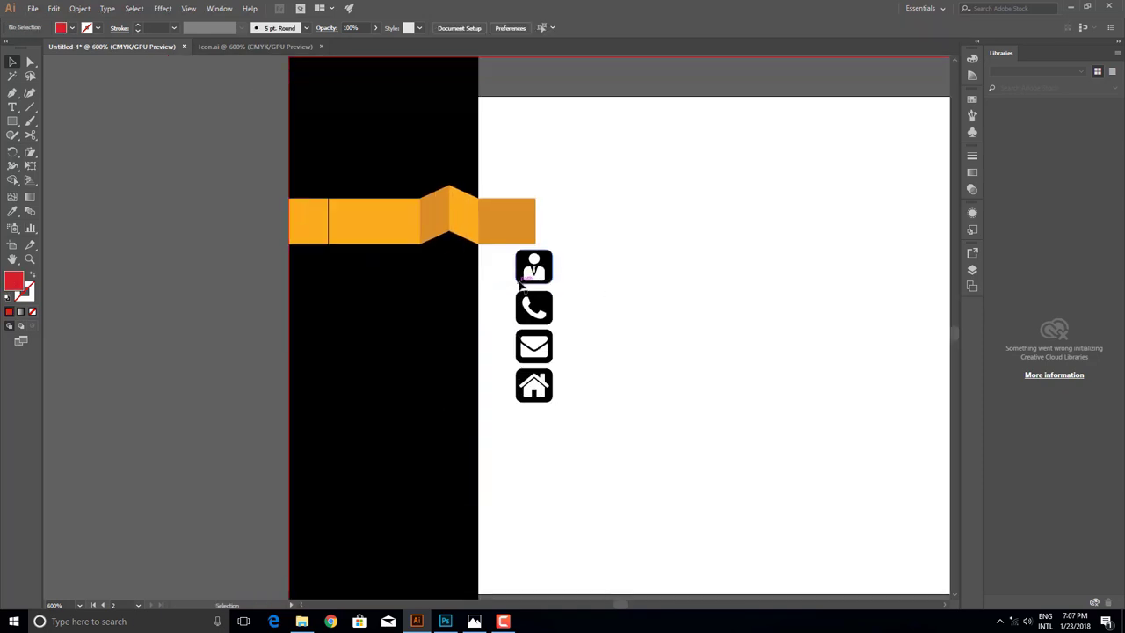
pyautogui.click(520, 279)
pyautogui.scroll(2, 519, 277)
pyautogui.scroll(1, 517, 273)
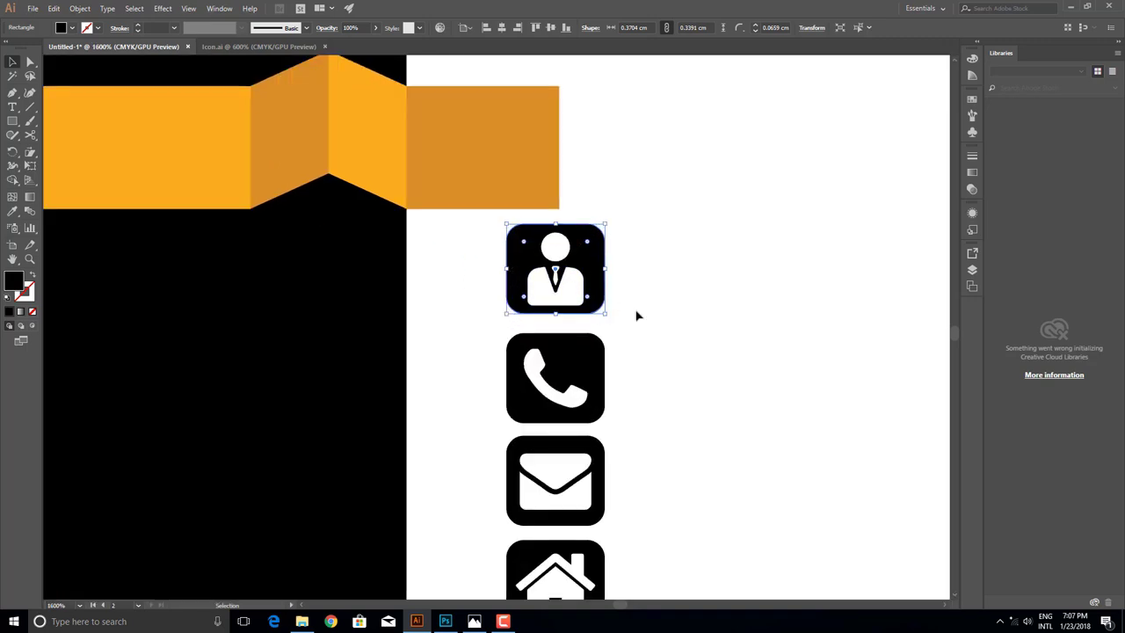
pyautogui.moveTo(549, 290); pyautogui.dragTo(479, 165)
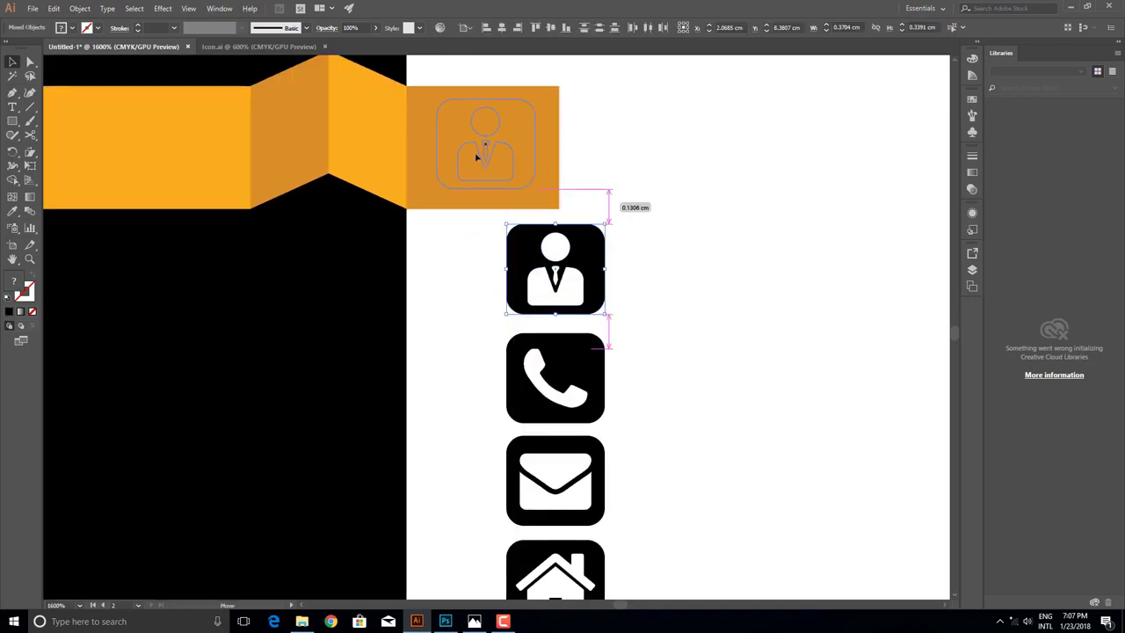
# Step: Recolour the person icon's rounded square to blue #0898C4
pyautogui.rightClick(527, 147)
pyautogui.click(555, 233)
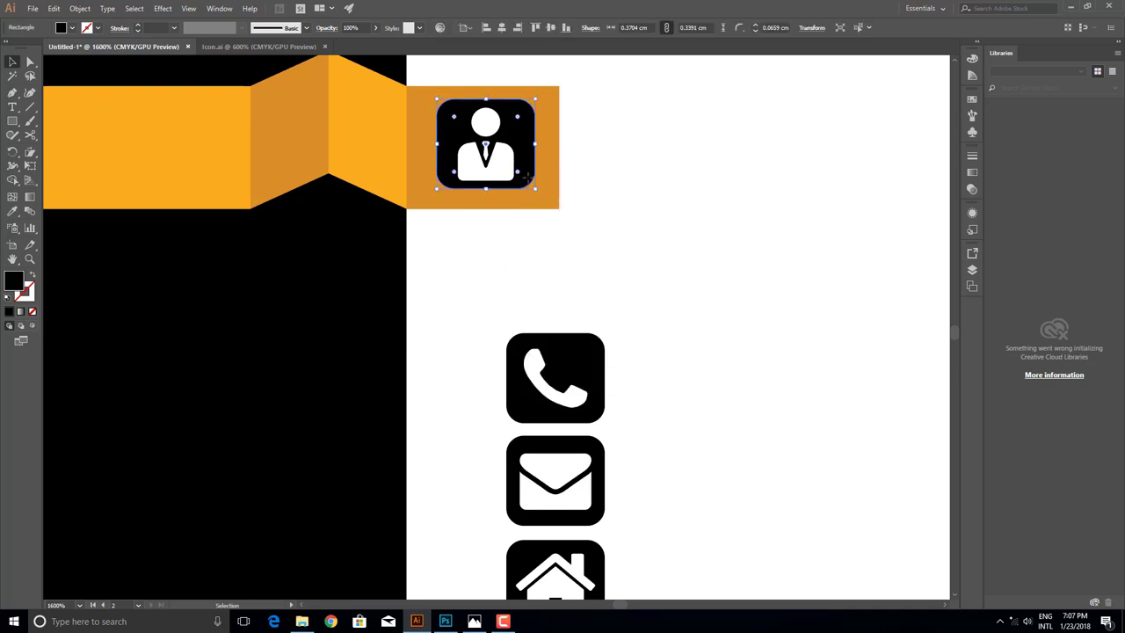
pyautogui.click(75, 29)
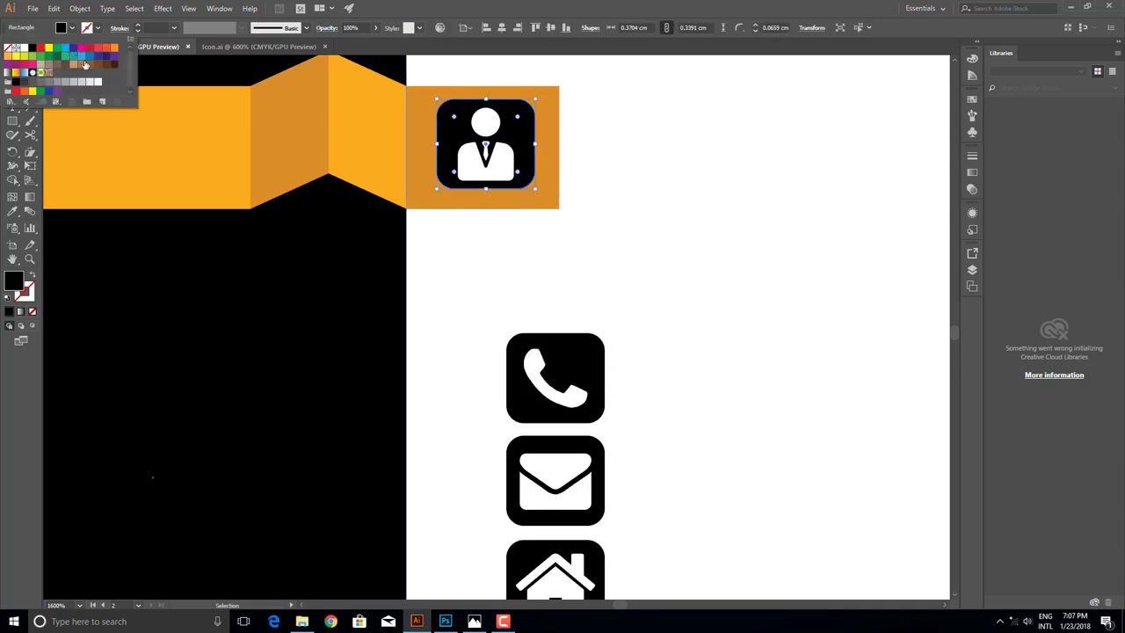
pyautogui.click(67, 52)
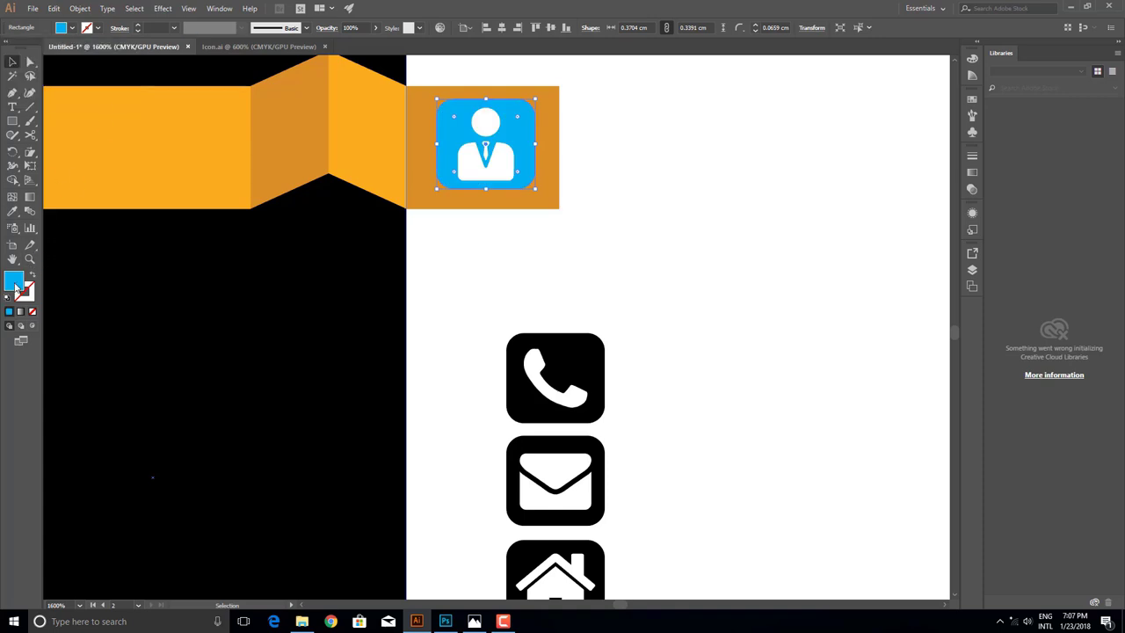
pyautogui.doubleClick(26, 280)
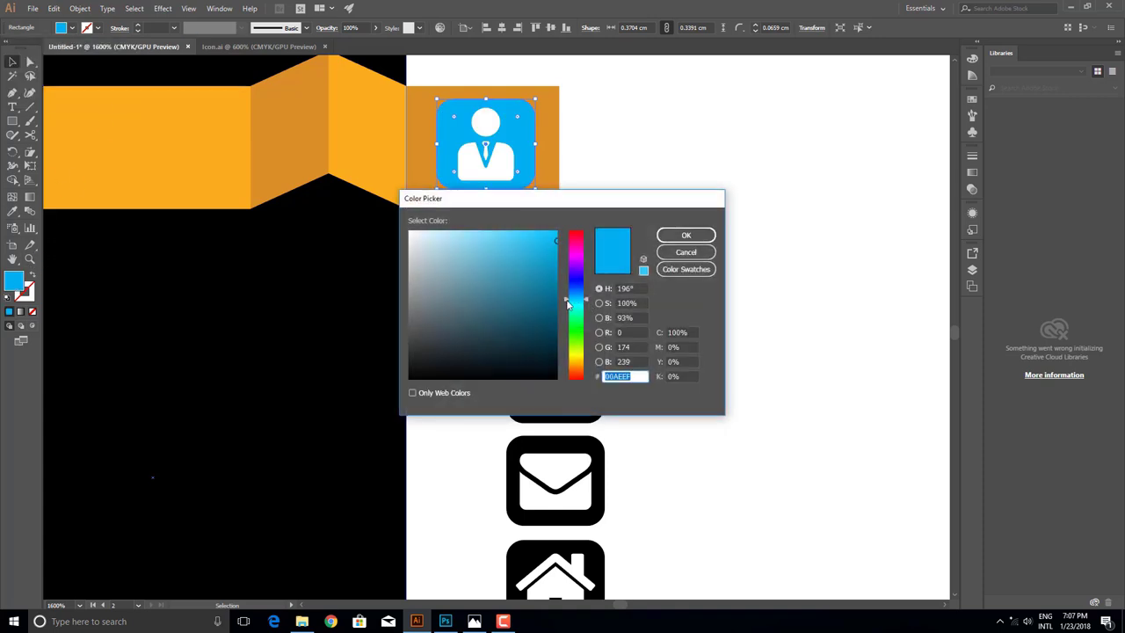
pyautogui.moveTo(554, 241); pyautogui.dragTo(552, 264)
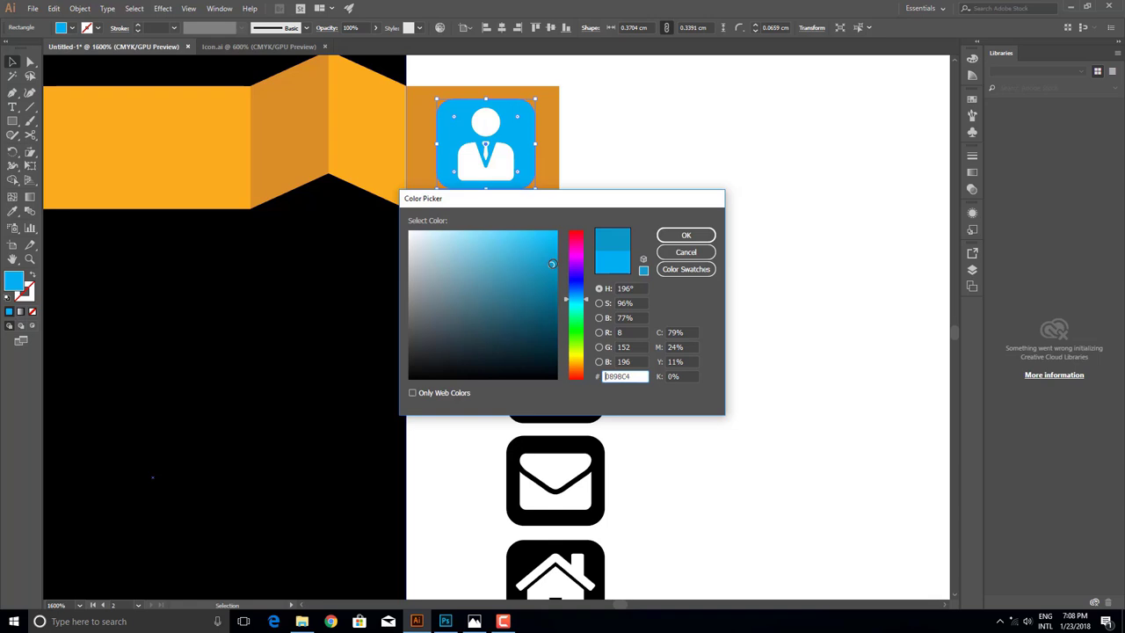
pyautogui.click(668, 235)
pyautogui.click(650, 156)
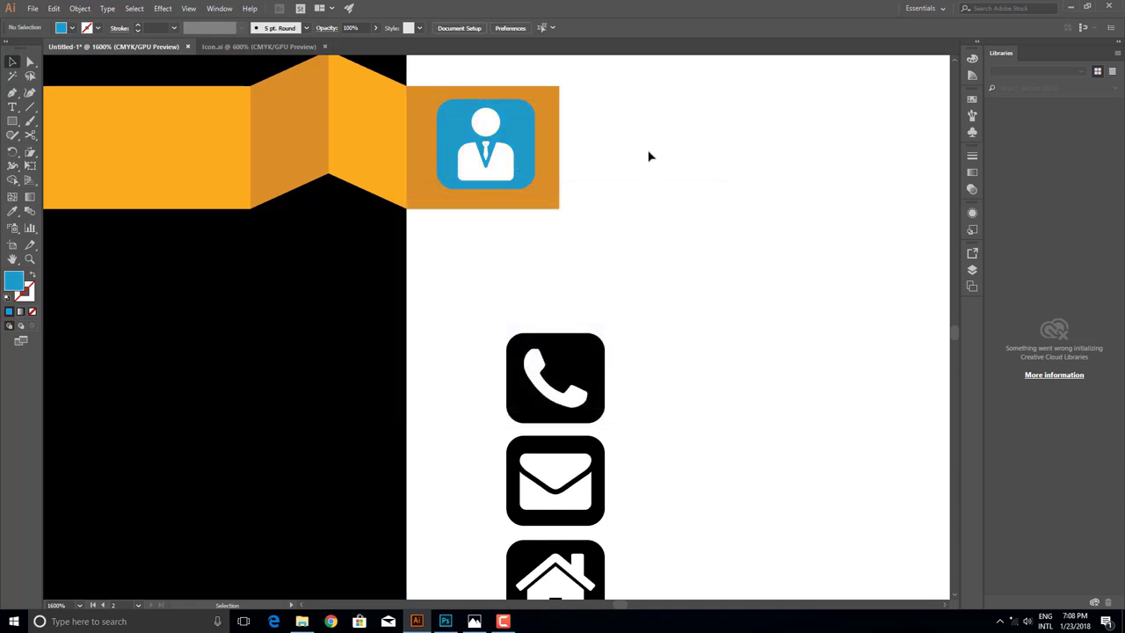
# Step: Ungroup the orange ribbon and fill its end tab with cyan
pyautogui.click(553, 209)
pyautogui.rightClick(457, 187)
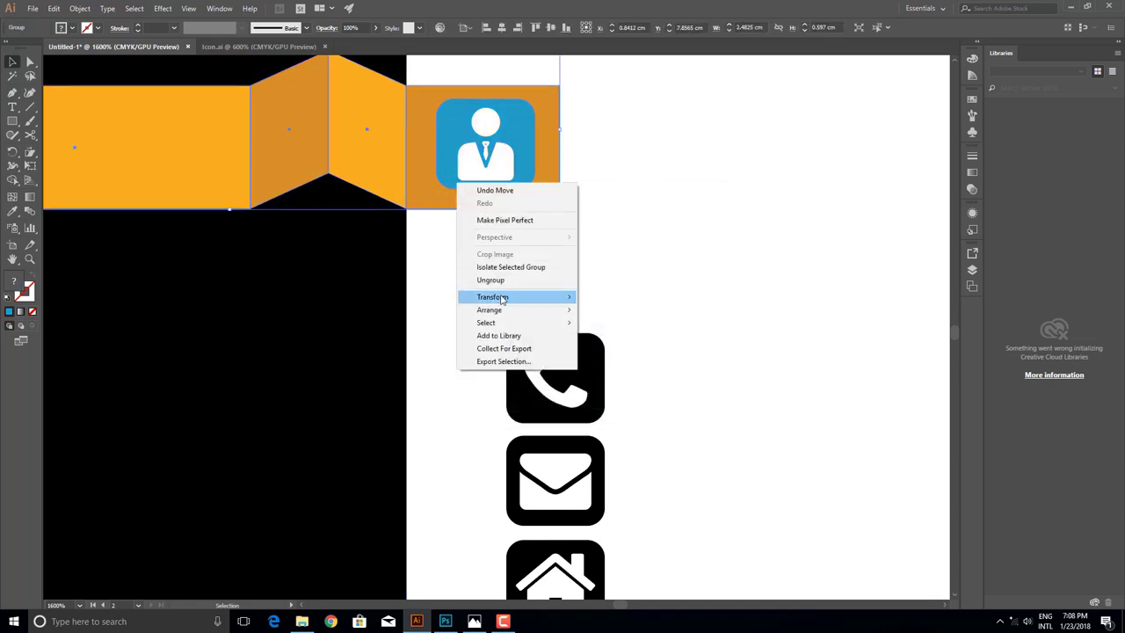
pyautogui.click(504, 279)
pyautogui.click(556, 201)
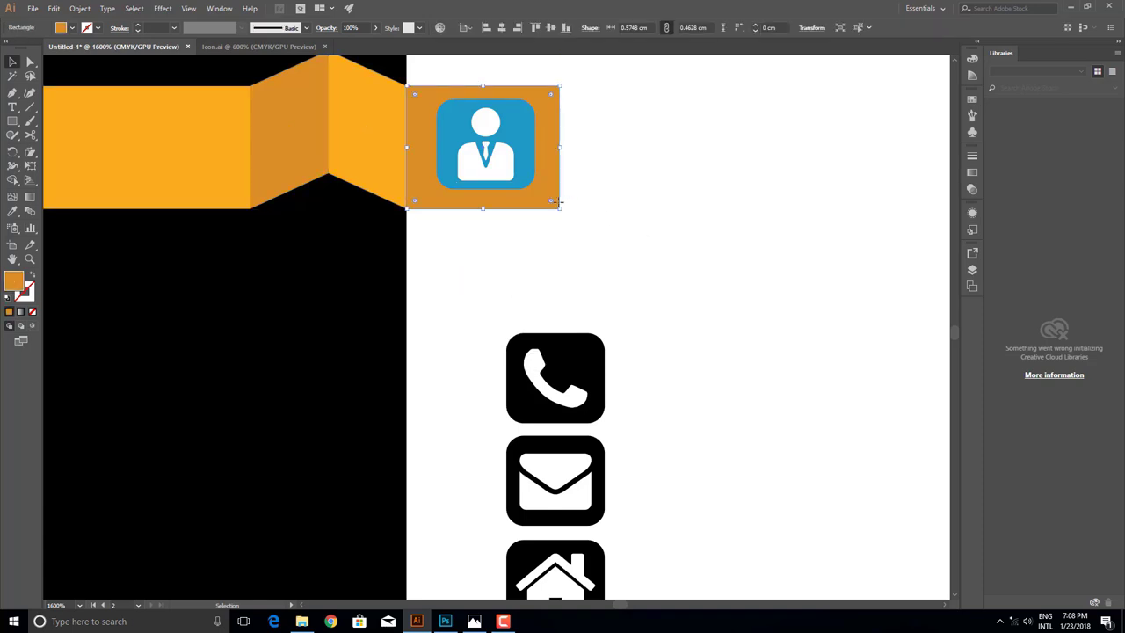
pyautogui.click(72, 32)
pyautogui.click(42, 102)
pyautogui.click(519, 287)
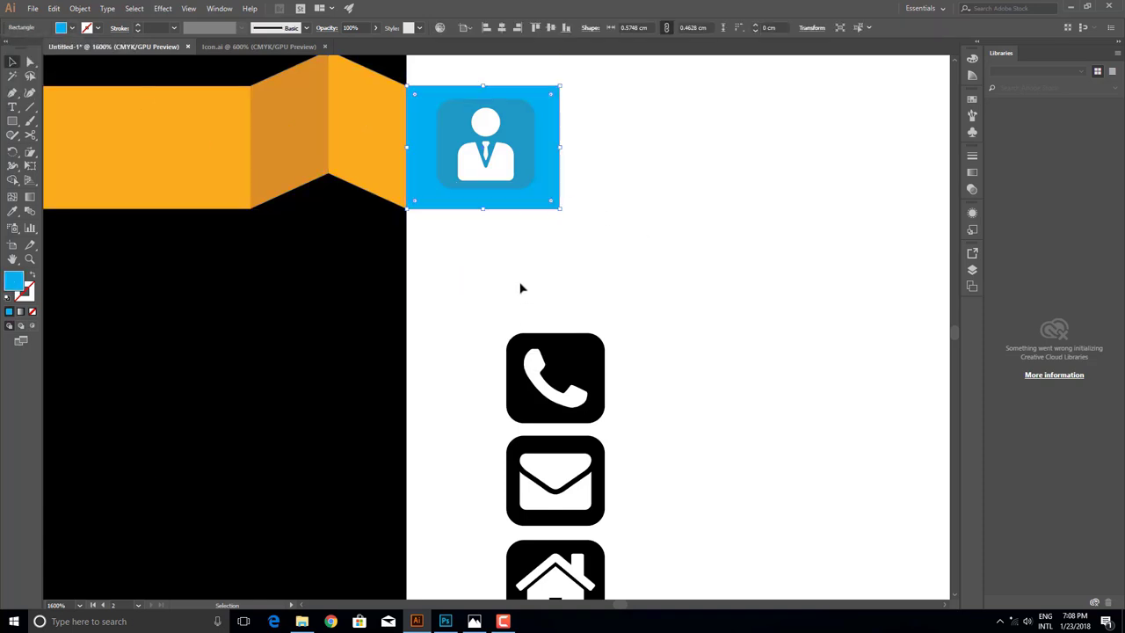
pyautogui.click(447, 257)
pyautogui.moveTo(447, 258); pyautogui.dragTo(511, 306)
# Step: Copy the tab's blue onto the ribbon's right and left folds with the Eyedropper
pyautogui.click(459, 221)
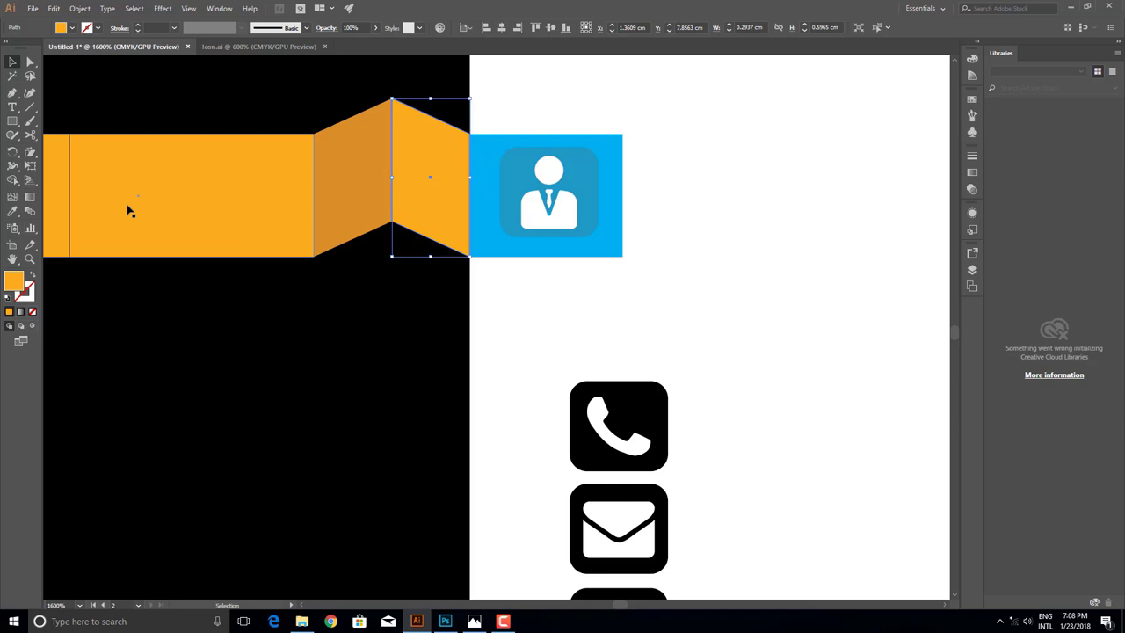
pyautogui.click(12, 211)
pyautogui.click(593, 194)
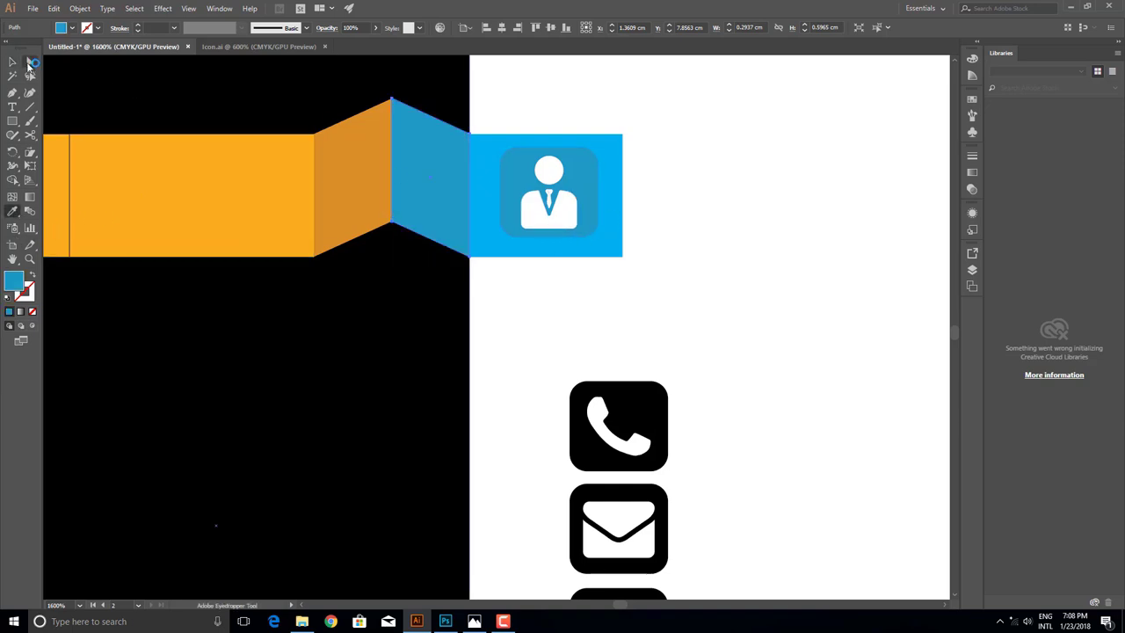
pyautogui.click(13, 62)
pyautogui.click(349, 199)
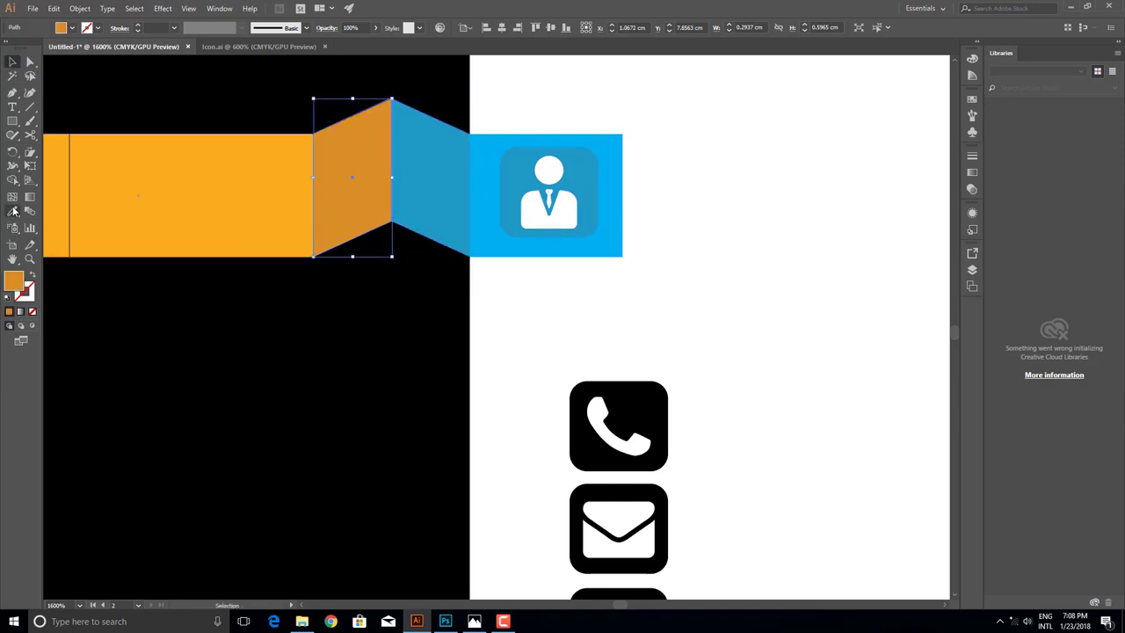
pyautogui.click(13, 211)
pyautogui.click(482, 184)
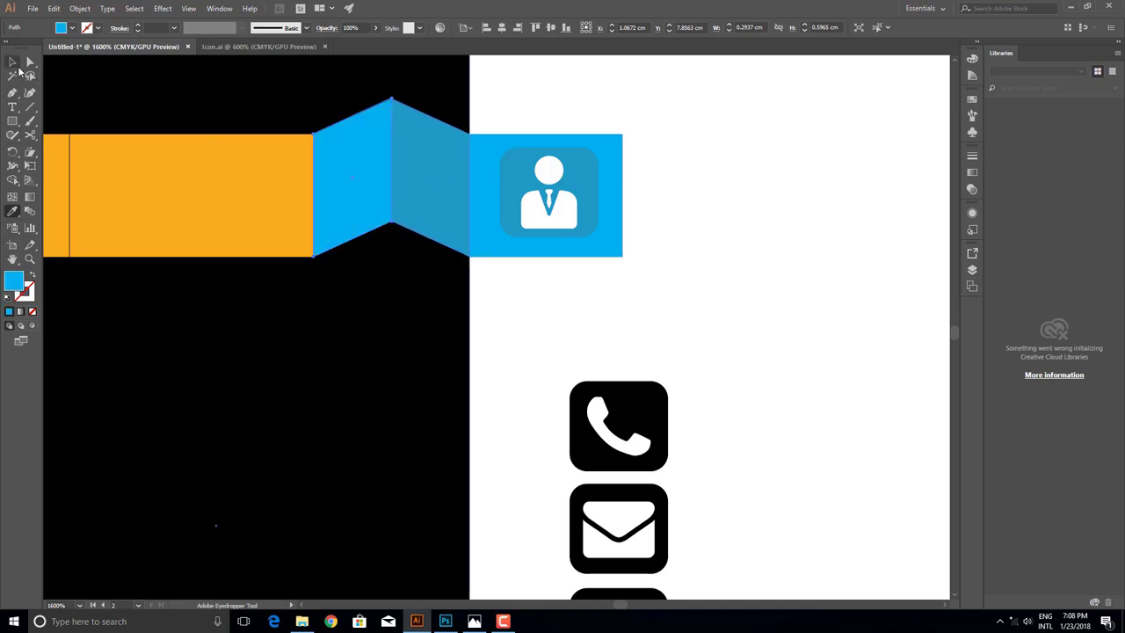
pyautogui.click(13, 62)
# Step: Turn the long ribbon strip blue by sampling the fold colour
pyautogui.click(137, 204)
pyautogui.click(14, 211)
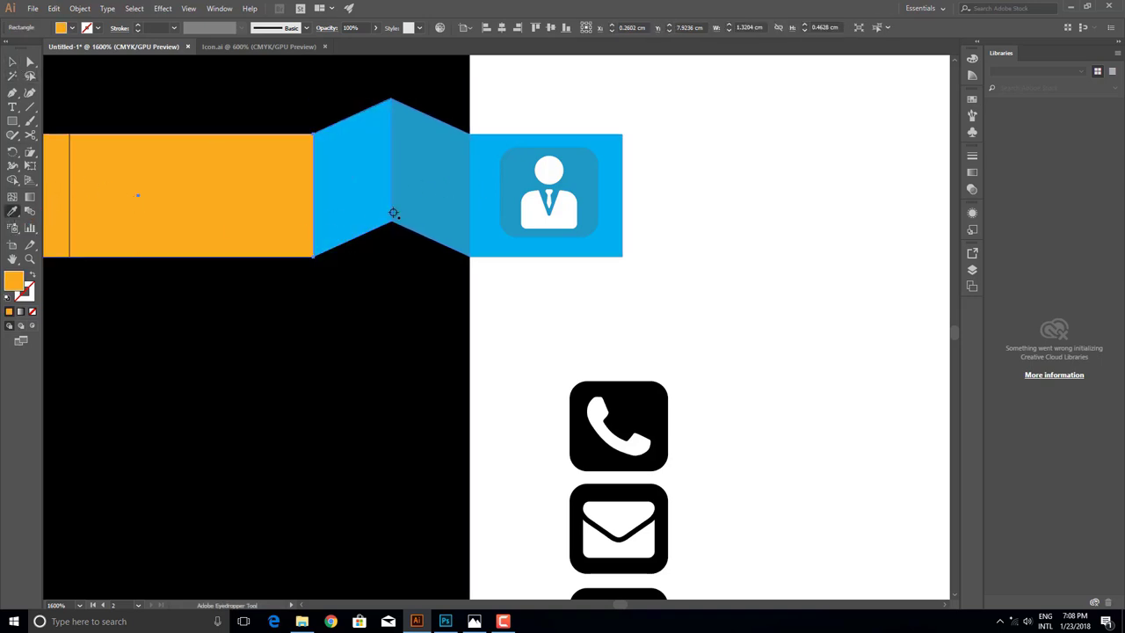
pyautogui.click(394, 213)
pyautogui.press('v')
pyautogui.click(580, 356)
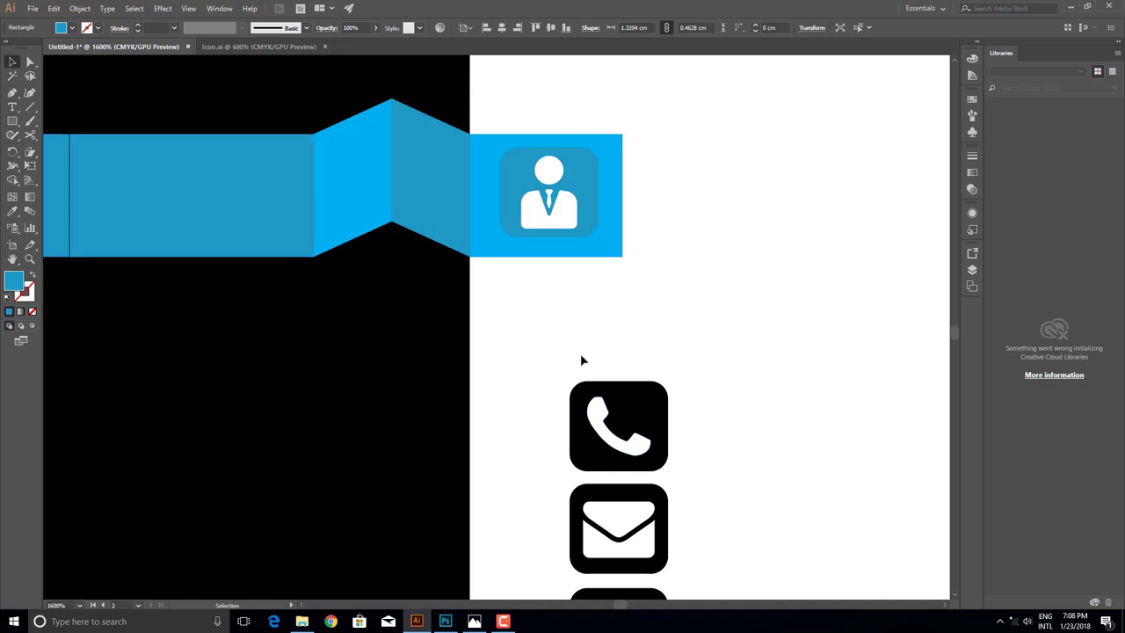
pyautogui.scroll(-3, 490, 264)
pyautogui.scroll(-1, 484, 281)
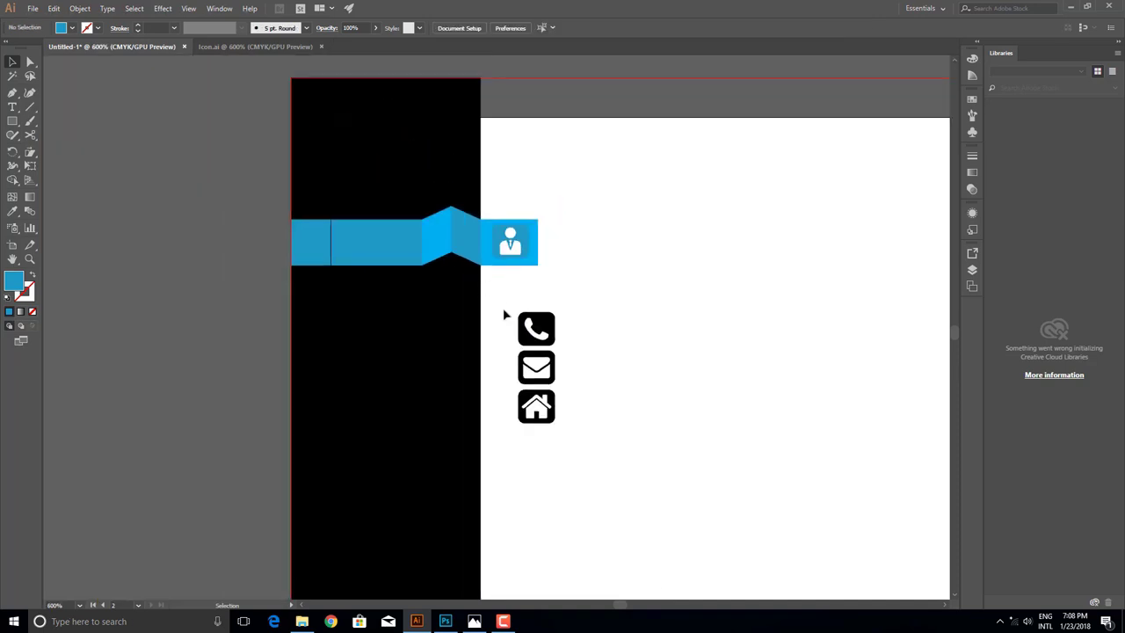
pyautogui.scroll(3, 505, 314)
# Step: Give the back fold, long strip and person icon a deeper blue, hex 0489A8
pyautogui.click(444, 236)
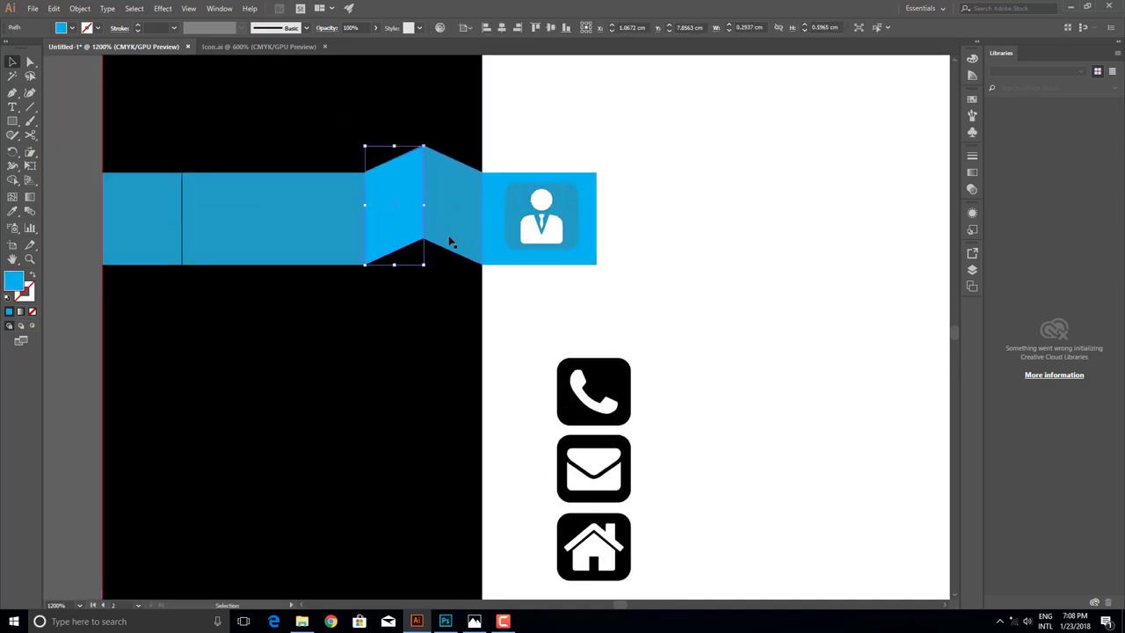
pyautogui.click(14, 213)
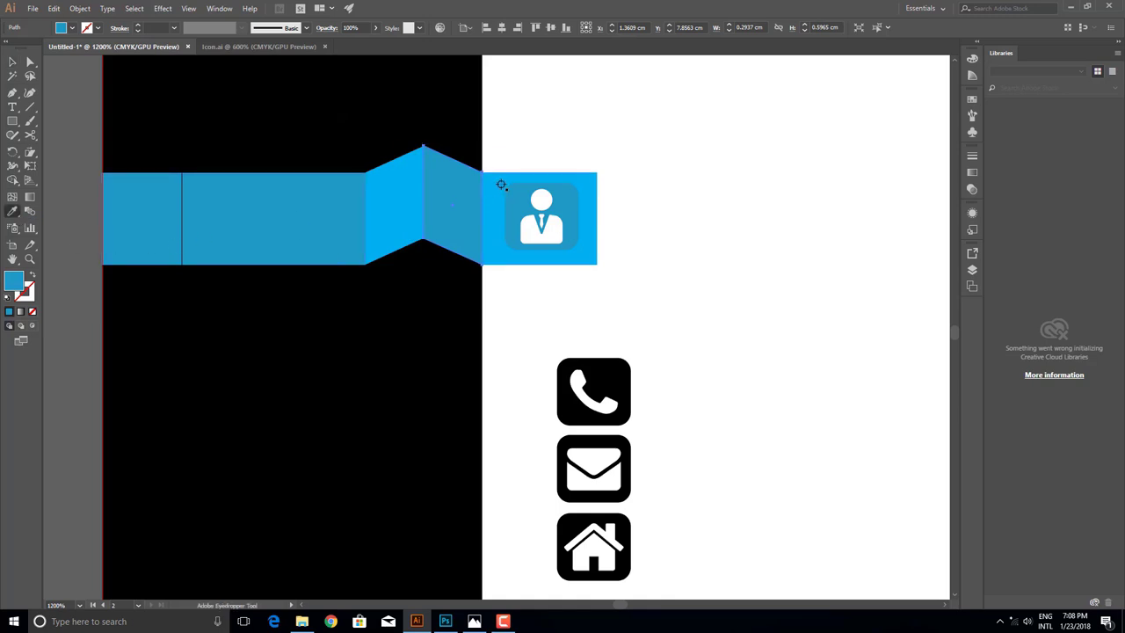
pyautogui.click(13, 60)
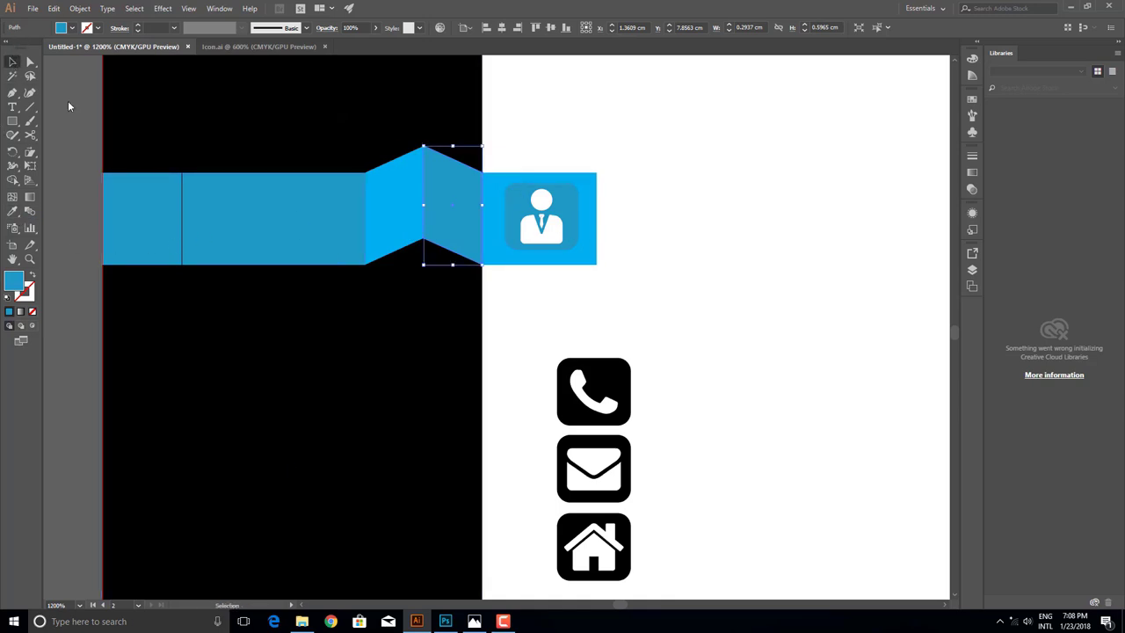
pyautogui.keyDown('shift'); pyautogui.click(215, 206); pyautogui.keyUp('shift')
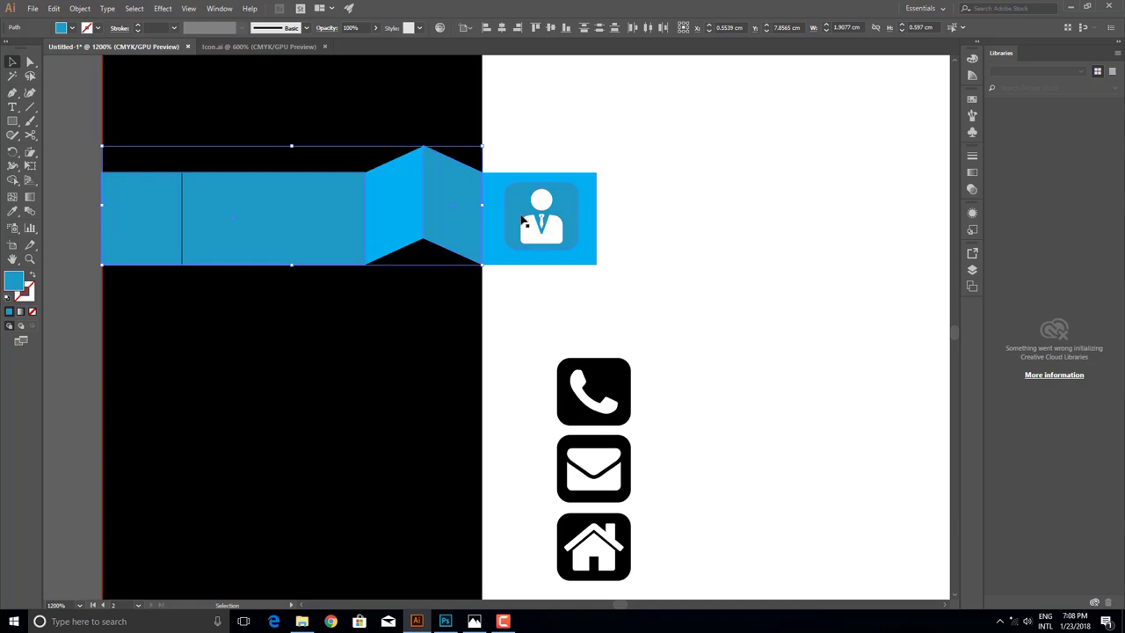
pyautogui.keyDown('shift'); pyautogui.click(522, 220); pyautogui.keyUp('shift')
pyautogui.doubleClick(12, 282)
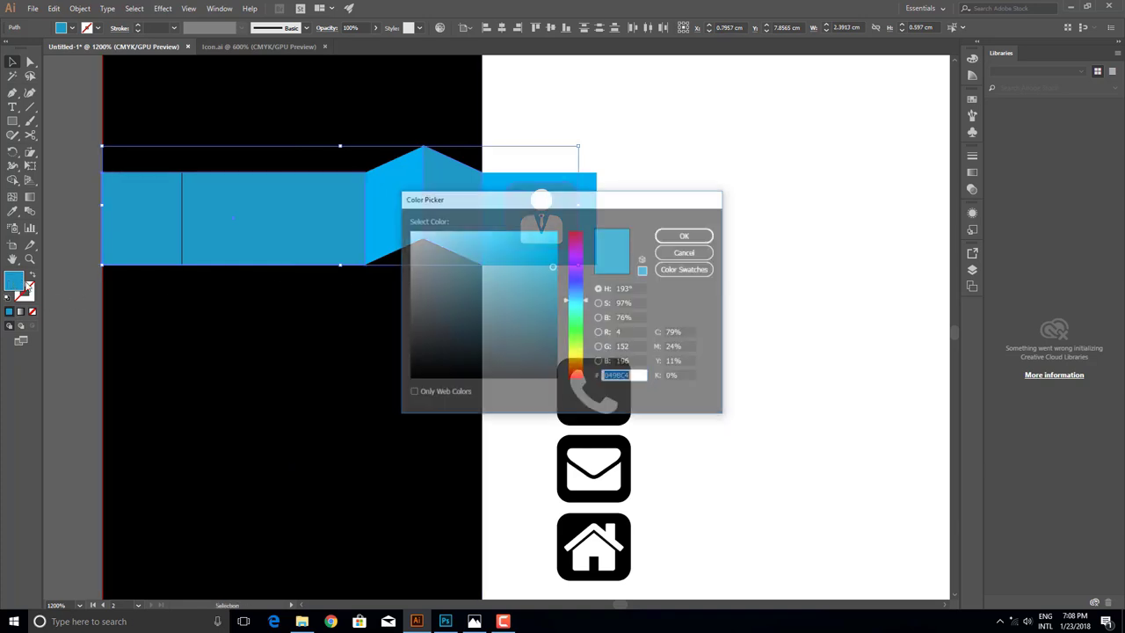
pyautogui.write('0489A8')
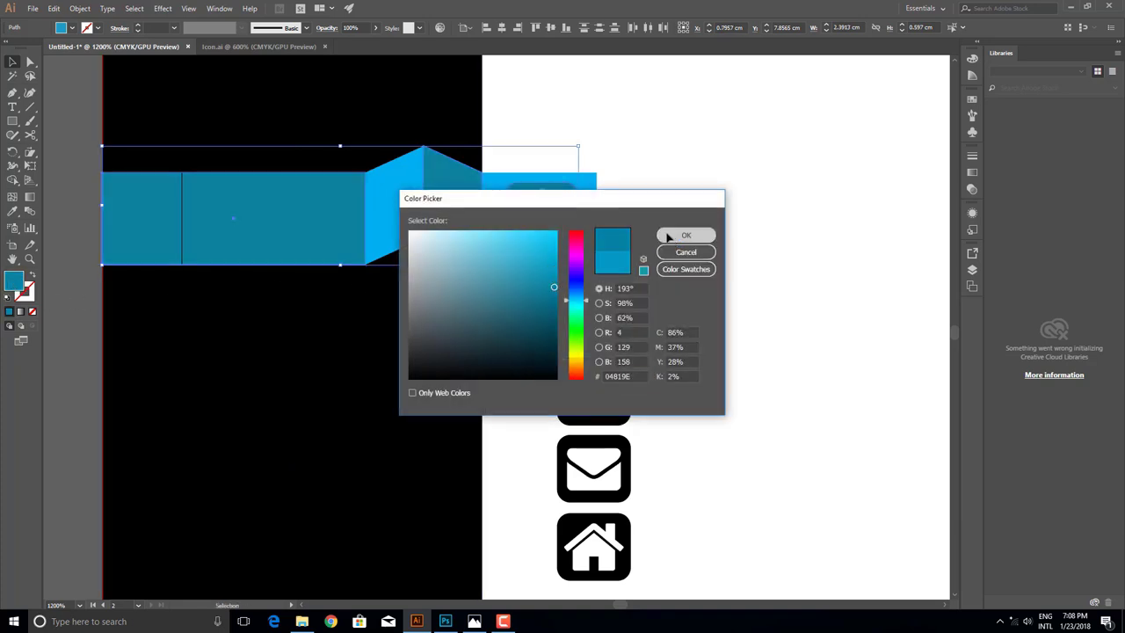
pyautogui.click(673, 238)
pyautogui.click(673, 158)
# Step: Select the blue ribbon's tab, both folds and long strip together
pyautogui.hotkey('ctrl', '-')
pyautogui.hotkey('ctrl', '+')
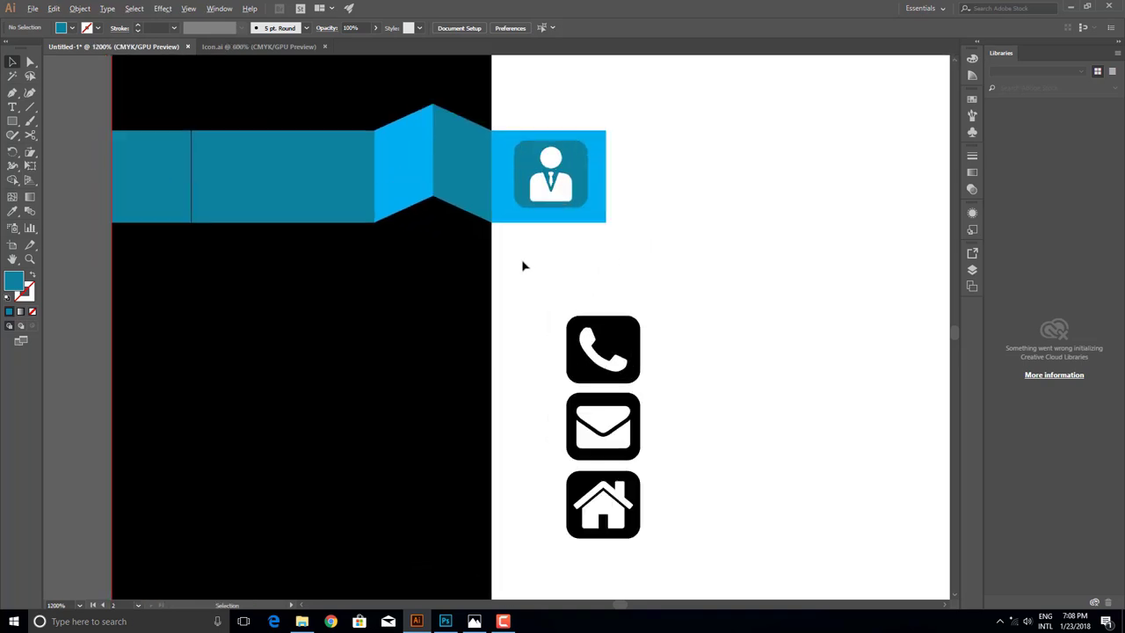
pyautogui.click(508, 220)
pyautogui.keyDown('shift'); pyautogui.click(457, 209); pyautogui.keyUp('shift')
pyautogui.keyDown('shift'); pyautogui.click(403, 195); pyautogui.keyUp('shift')
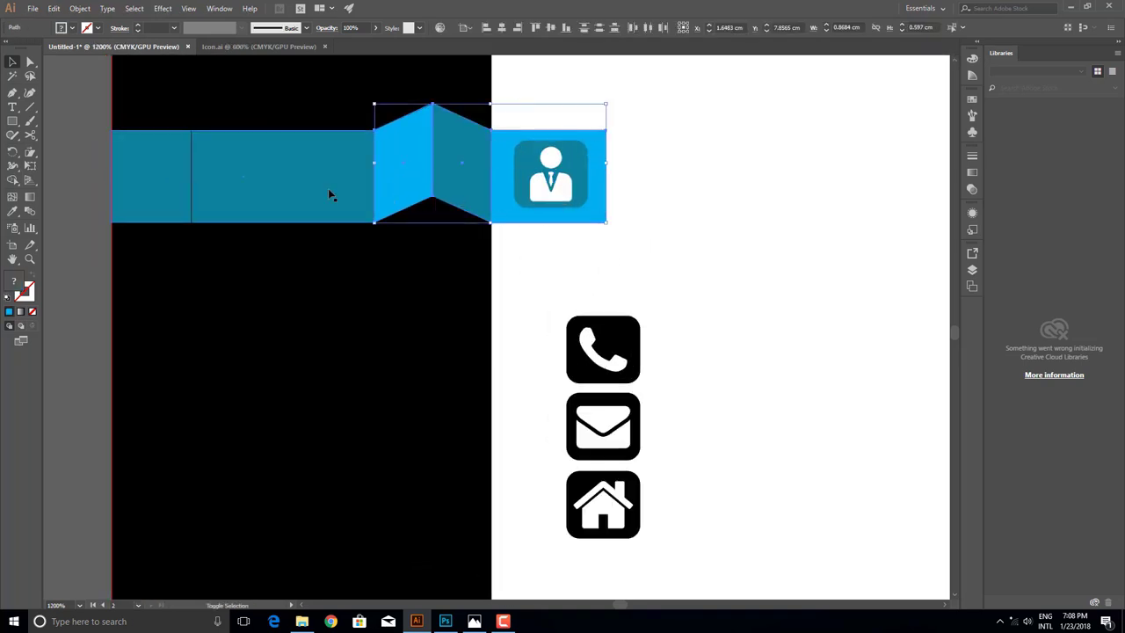
pyautogui.keyDown('shift'); pyautogui.click(328, 189); pyautogui.keyUp('shift')
pyautogui.hotkey('ctrl', '-')
# Step: Duplicate the blue ribbon downward into more copies and shift the phone, mail and home icons right
pyautogui.moveTo(402, 184); pyautogui.dragTo(402, 301)
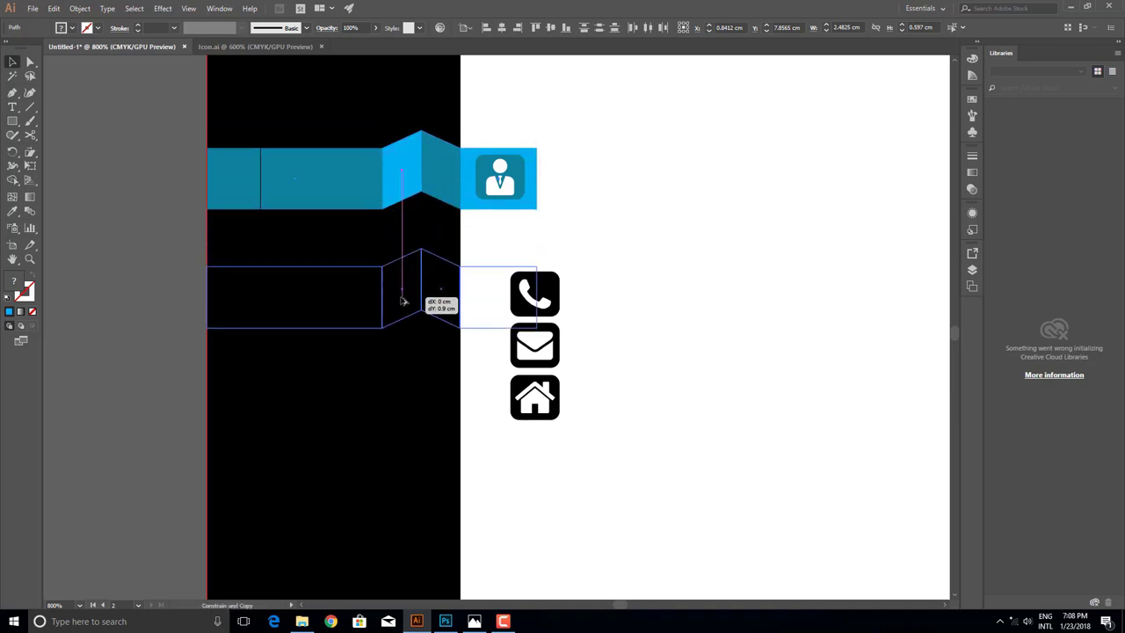
pyautogui.moveTo(401, 302); pyautogui.dragTo(401, 301)
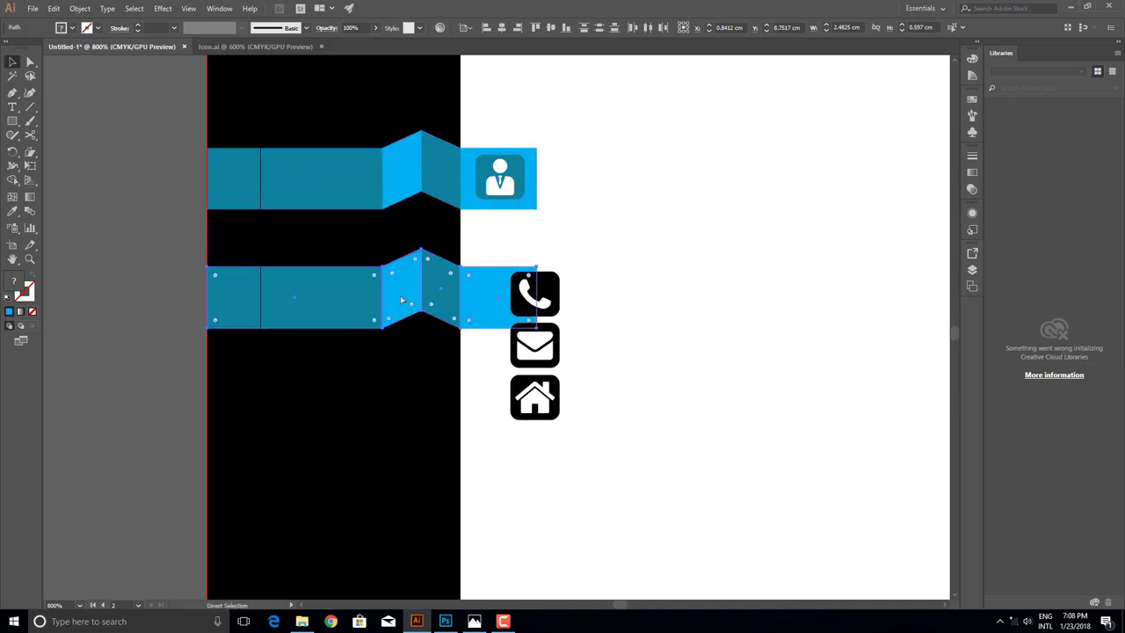
pyautogui.hotkey('ctrl', 'd')
pyautogui.hotkey('ctrl', 'd')
pyautogui.click(581, 403)
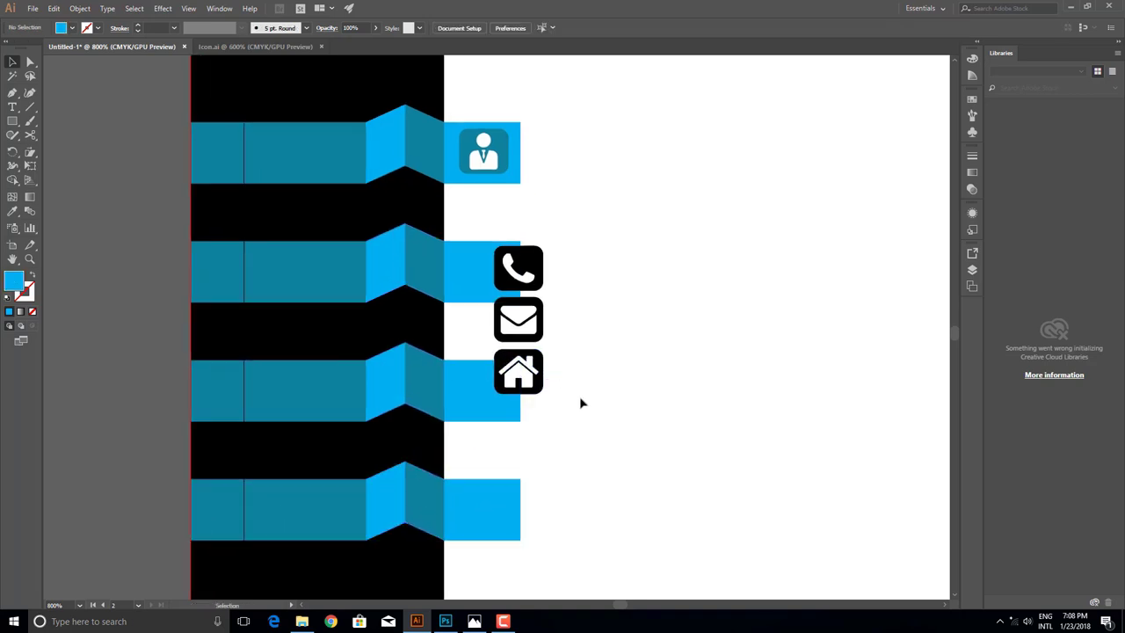
pyautogui.moveTo(532, 274); pyautogui.dragTo(643, 274)
# Step: Colour the second ribbon green, with its strip and back fold a darker green
pyautogui.click(475, 297)
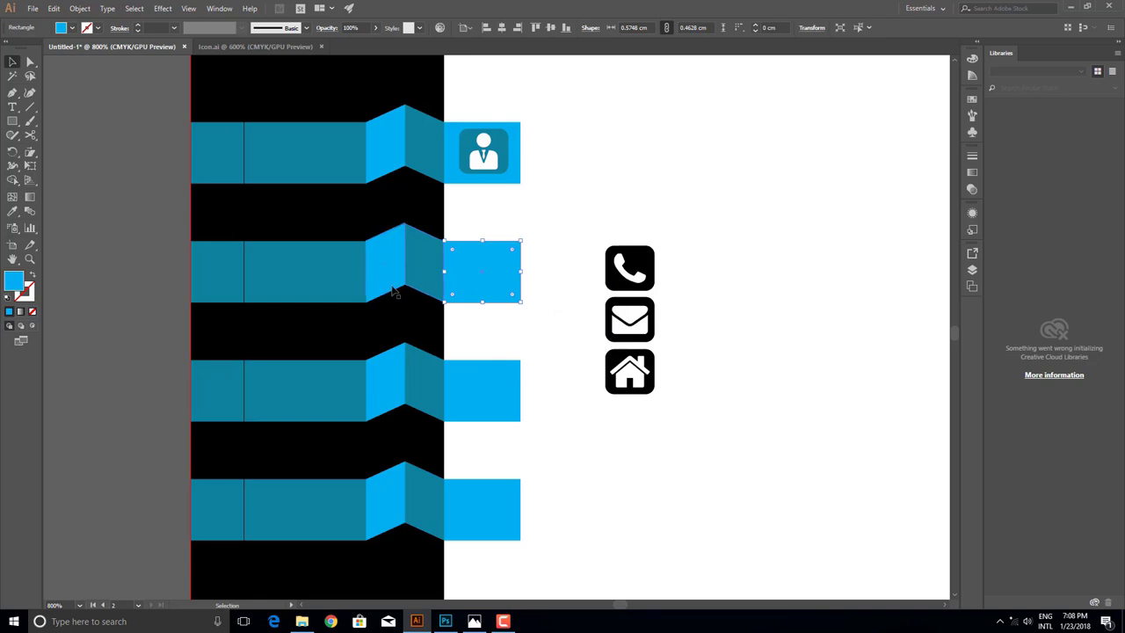
pyautogui.keyDown('shift'); pyautogui.click(394, 293); pyautogui.keyUp('shift')
pyautogui.click(73, 27)
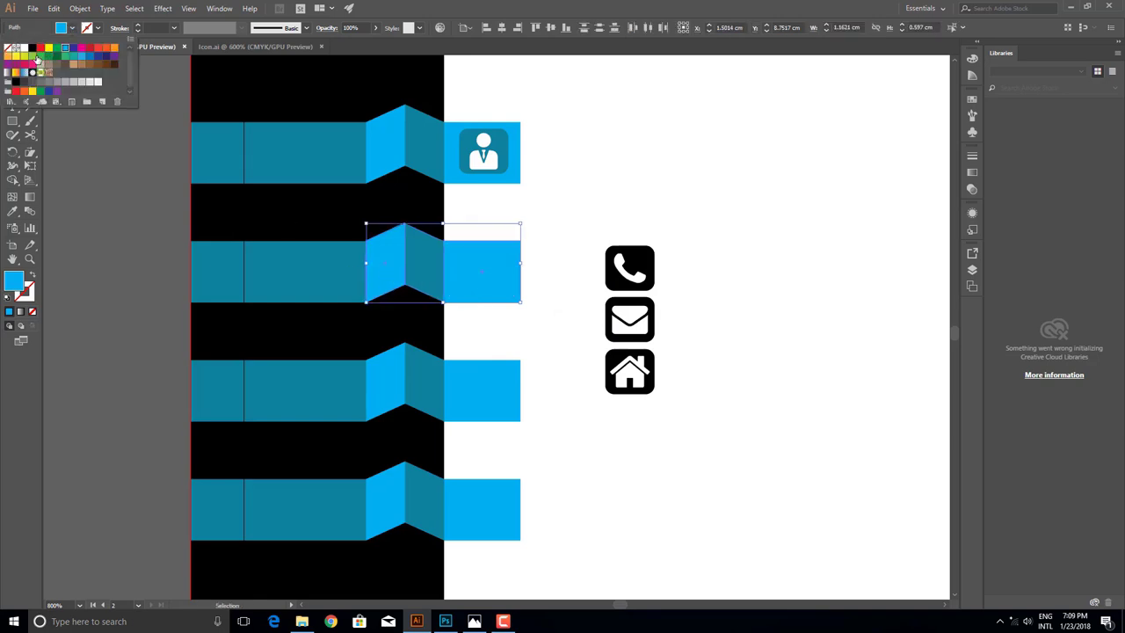
pyautogui.press('Escape')
pyautogui.click(462, 326)
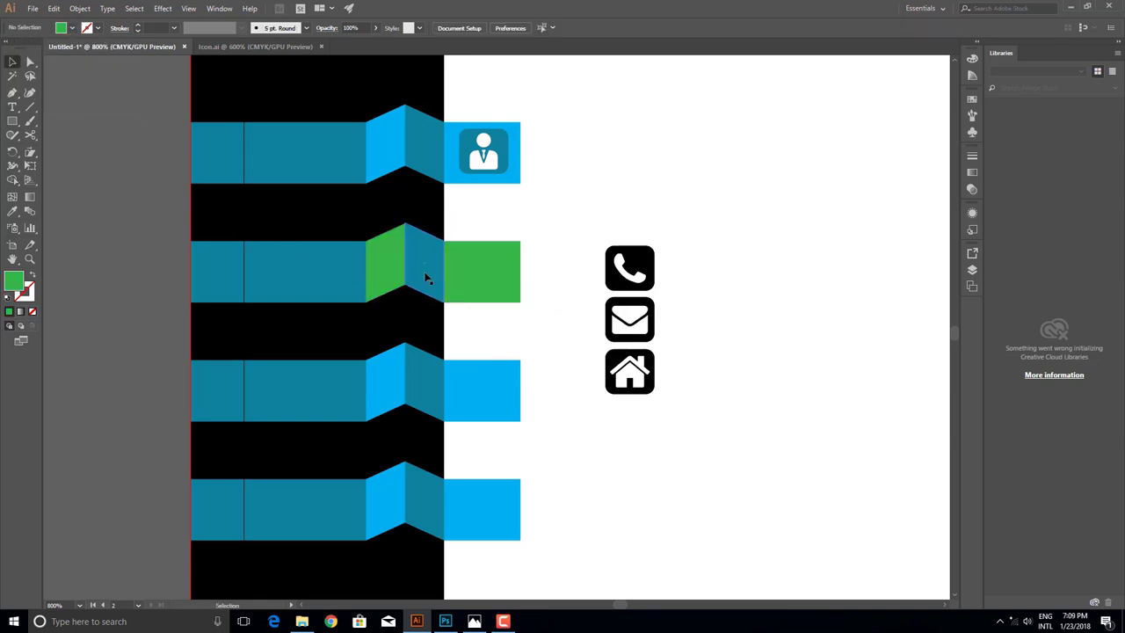
pyautogui.click(427, 279)
pyautogui.keyDown('shift'); pyautogui.click(344, 276); pyautogui.keyUp('shift')
pyautogui.click(72, 27)
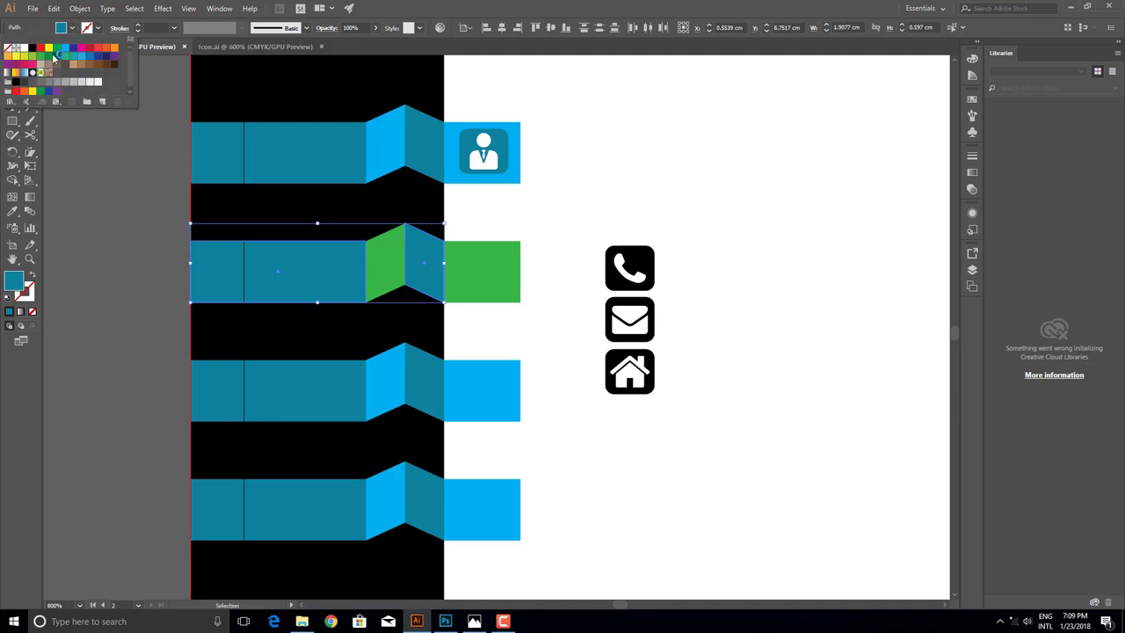
pyautogui.click(50, 56)
pyautogui.click(58, 64)
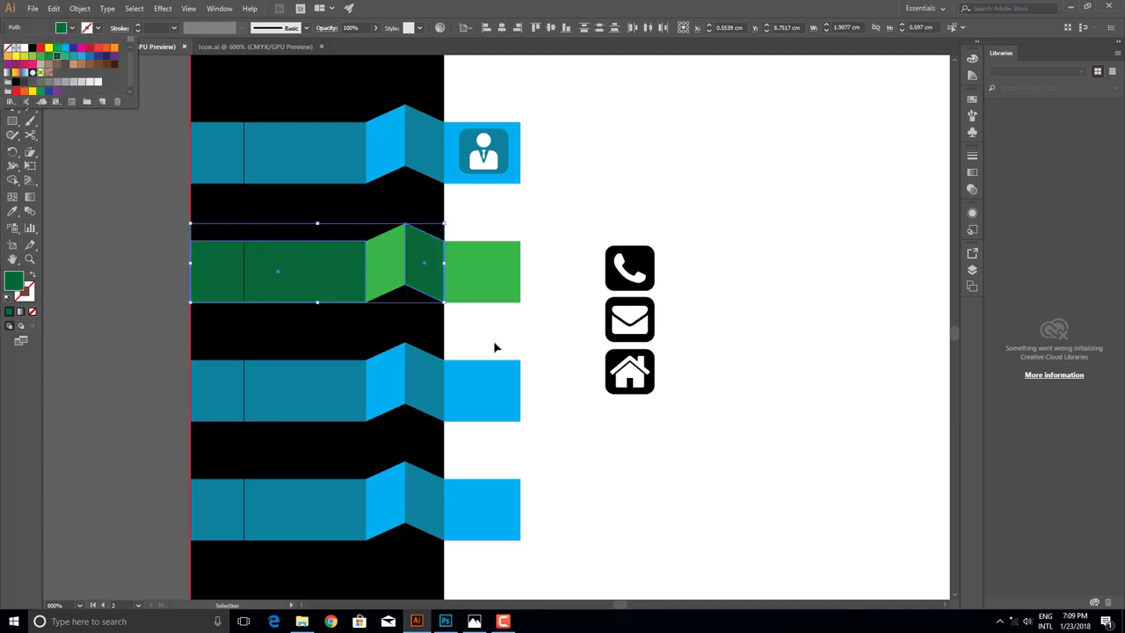
pyautogui.click(523, 337)
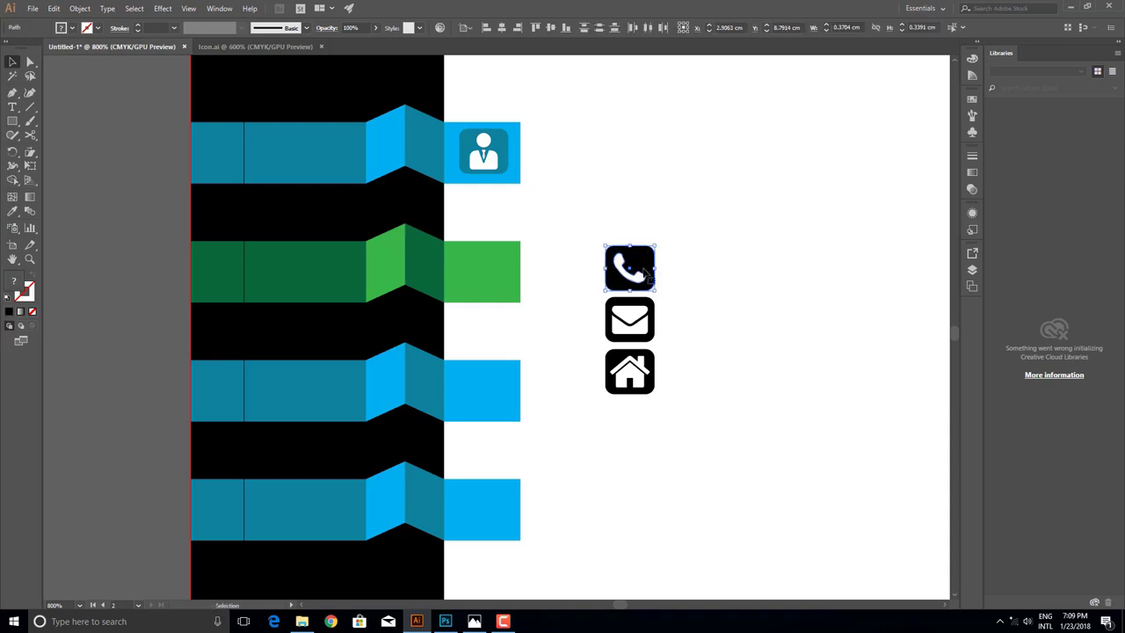
# Step: Put the phone icon on the green tab and make its square dark green
pyautogui.moveTo(650, 270); pyautogui.dragTo(506, 271)
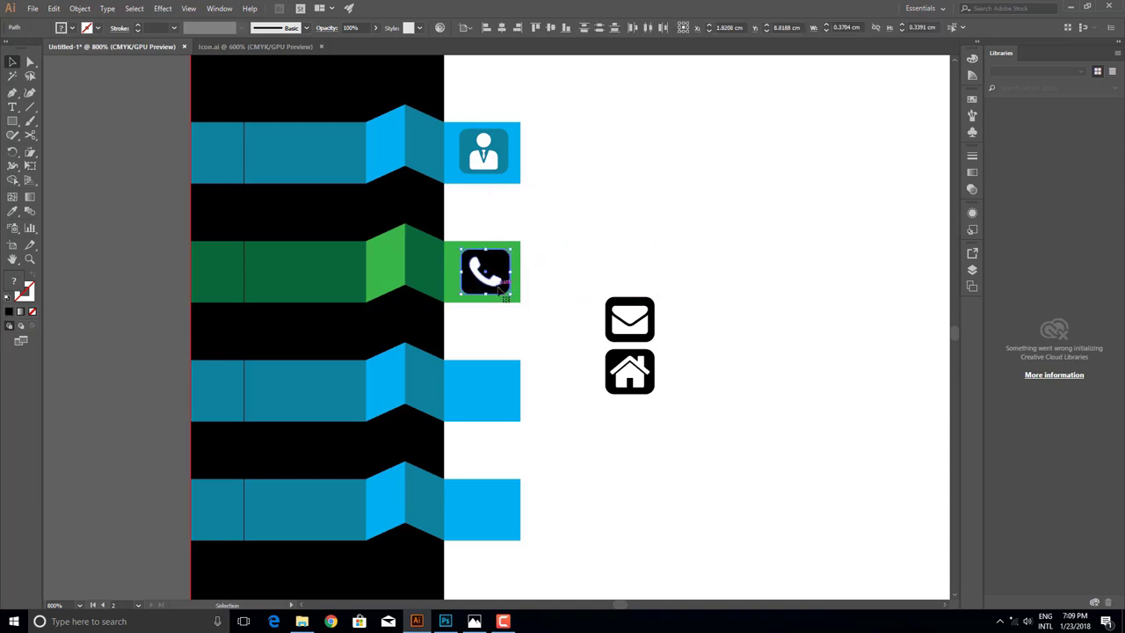
pyautogui.click(506, 283)
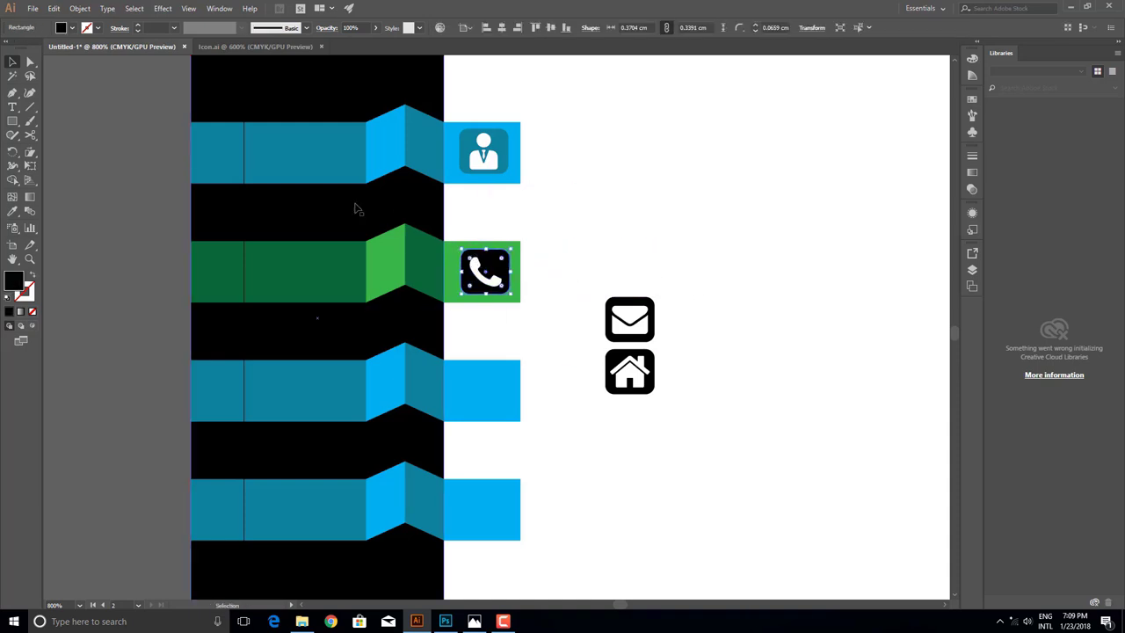
pyautogui.click(73, 29)
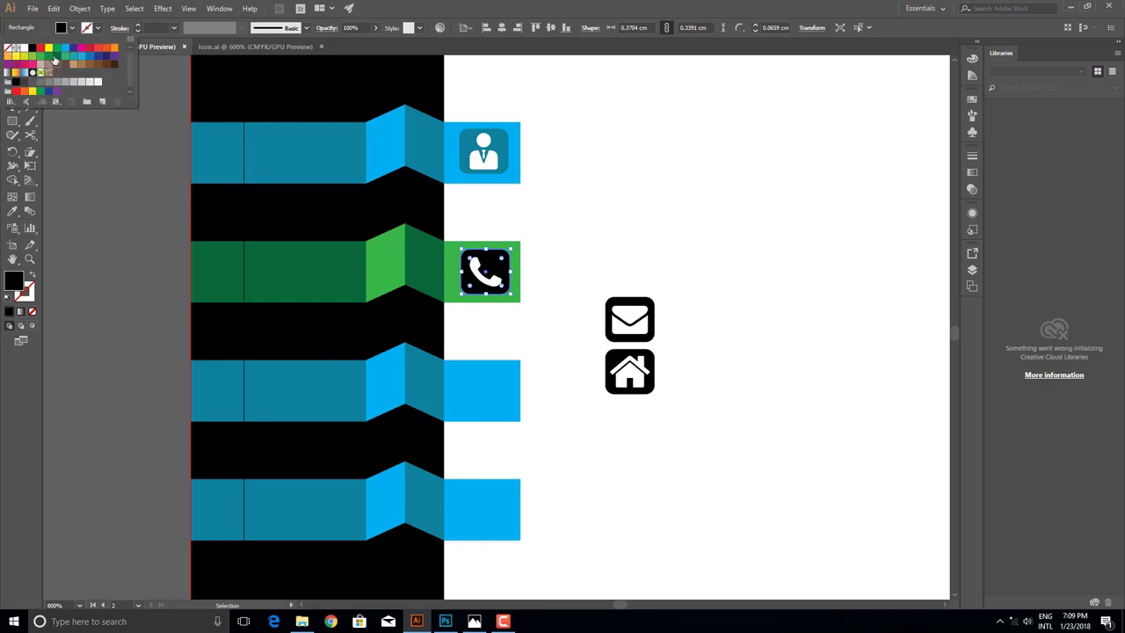
pyautogui.click(54, 60)
pyautogui.click(549, 290)
# Step: Place the mail icon on the third ribbon's tab and make that ribbon's front fold and tab orange
pyautogui.scroll(-2, 565, 372)
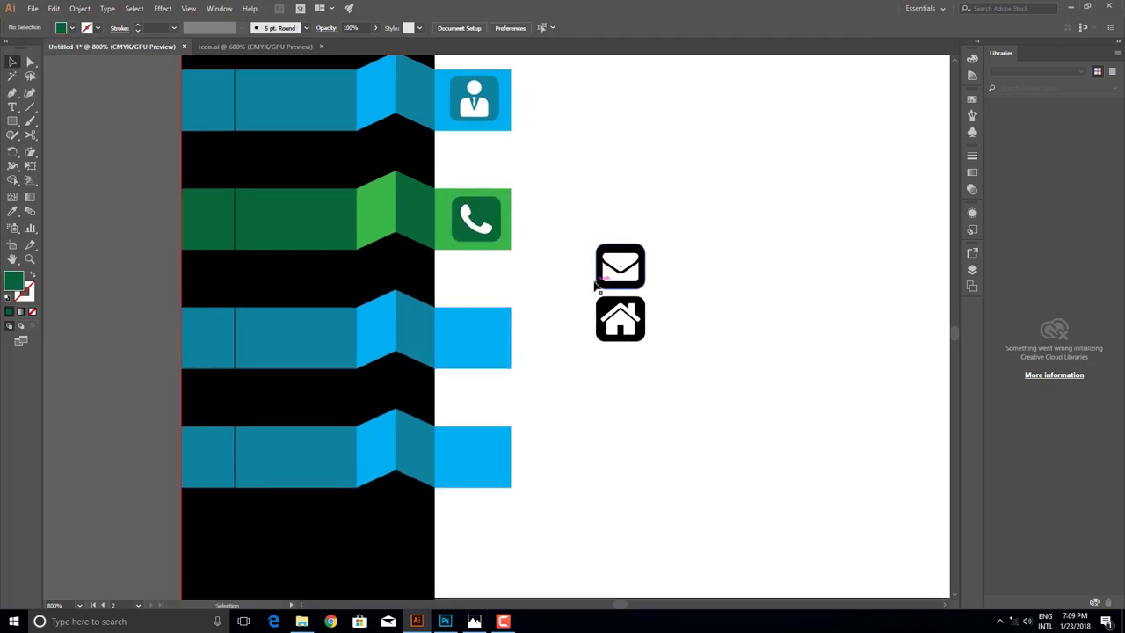
pyautogui.moveTo(595, 284); pyautogui.dragTo(480, 343)
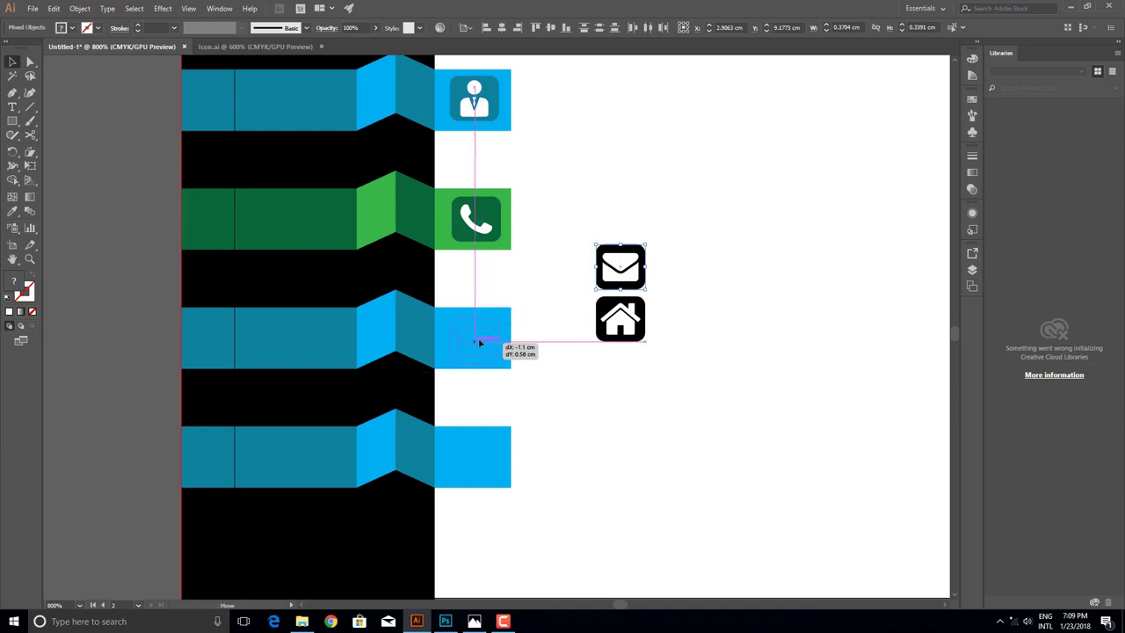
pyautogui.moveTo(480, 343); pyautogui.dragTo(478, 338)
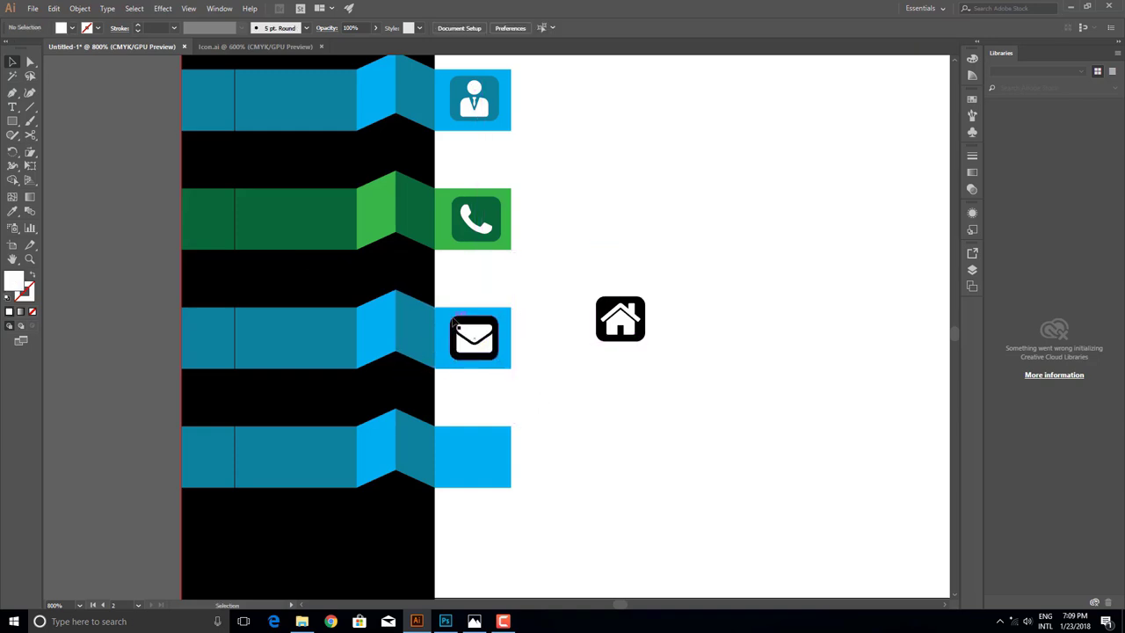
pyautogui.click(377, 317)
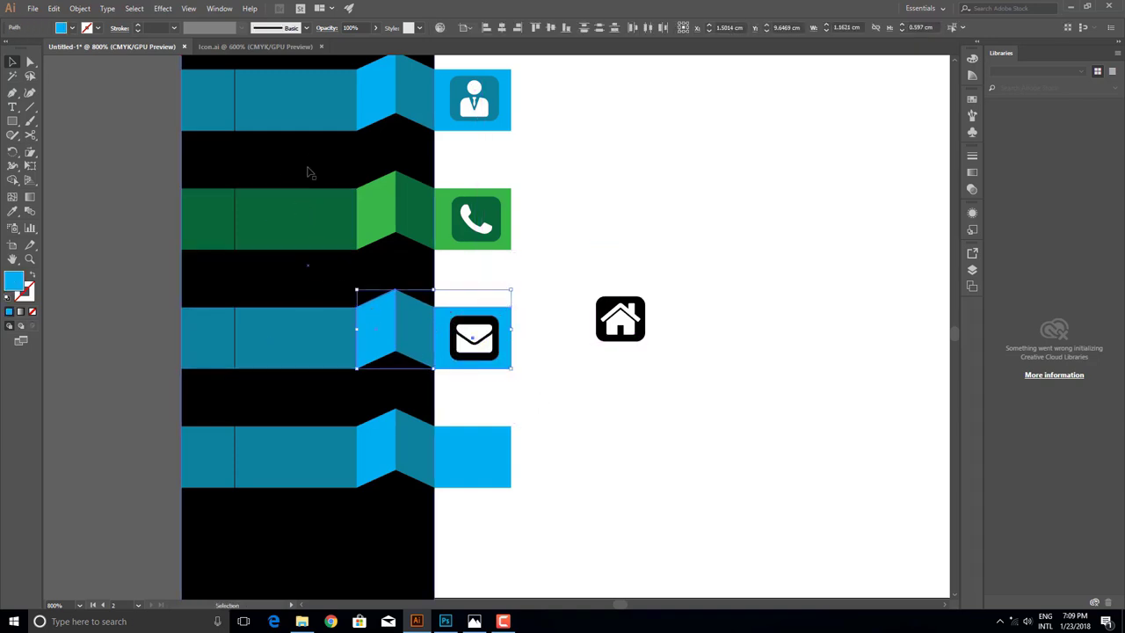
pyautogui.click(73, 28)
pyautogui.click(114, 49)
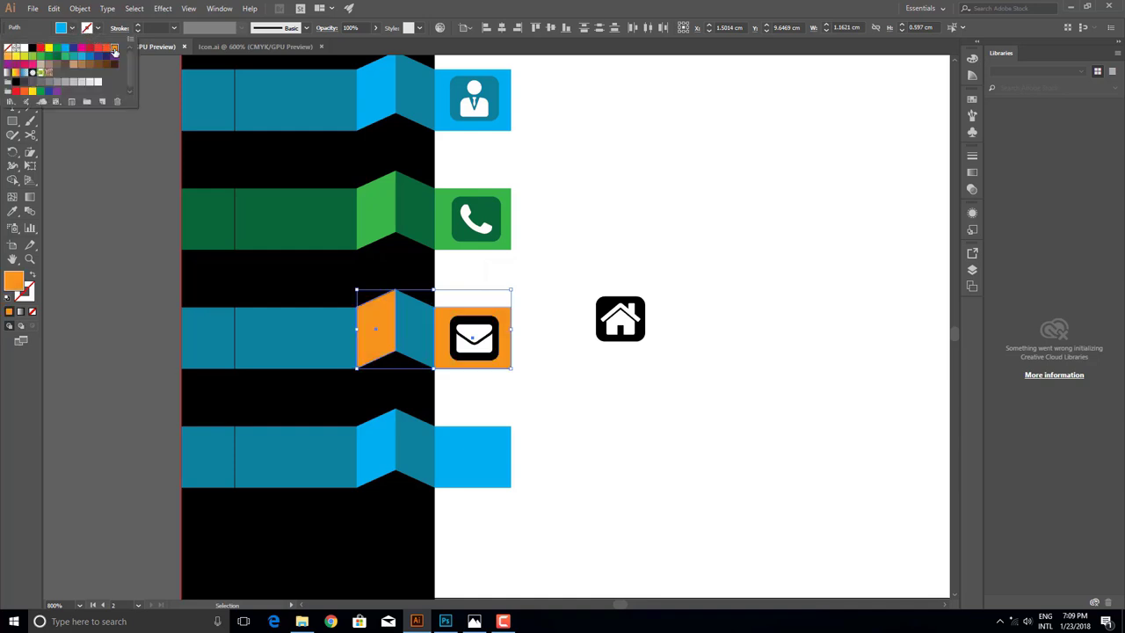
pyautogui.click(525, 382)
# Step: Fill the third ribbon's strip and back fold with a deeper orange, DB7709
pyautogui.click(413, 334)
pyautogui.keyDown('shift'); pyautogui.click(264, 339); pyautogui.keyUp('shift')
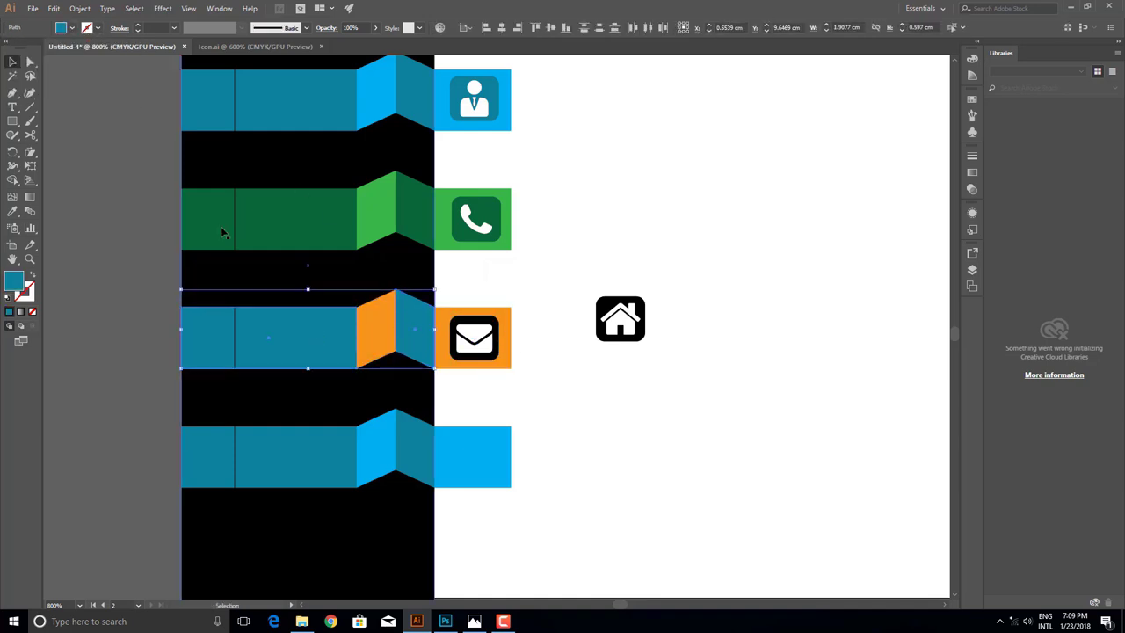
pyautogui.click(73, 27)
pyautogui.click(100, 48)
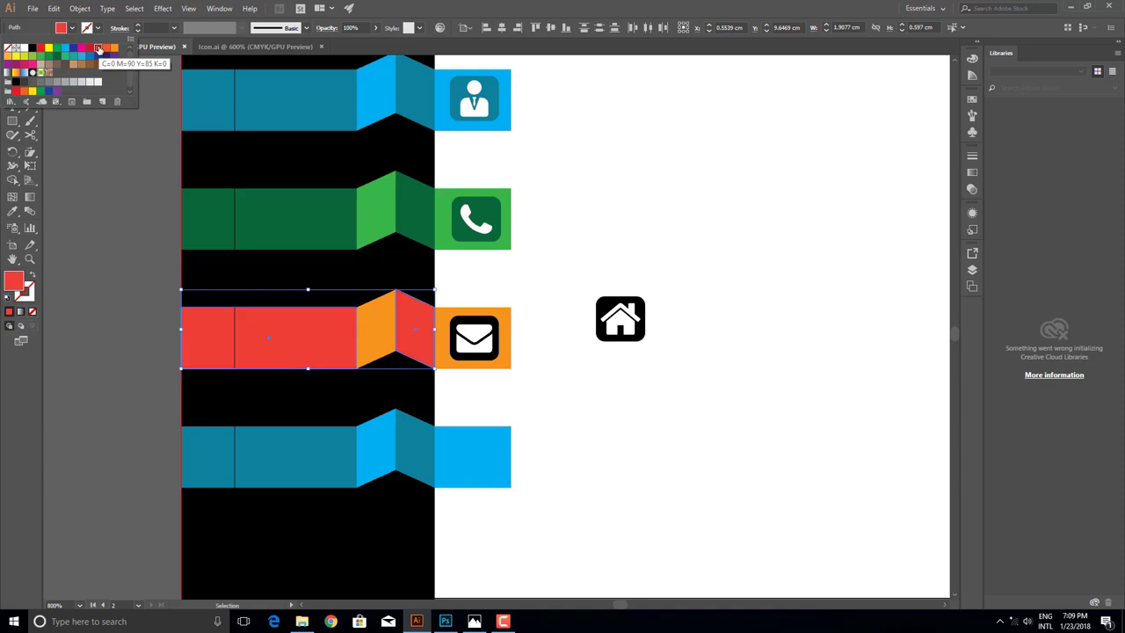
pyautogui.click(107, 48)
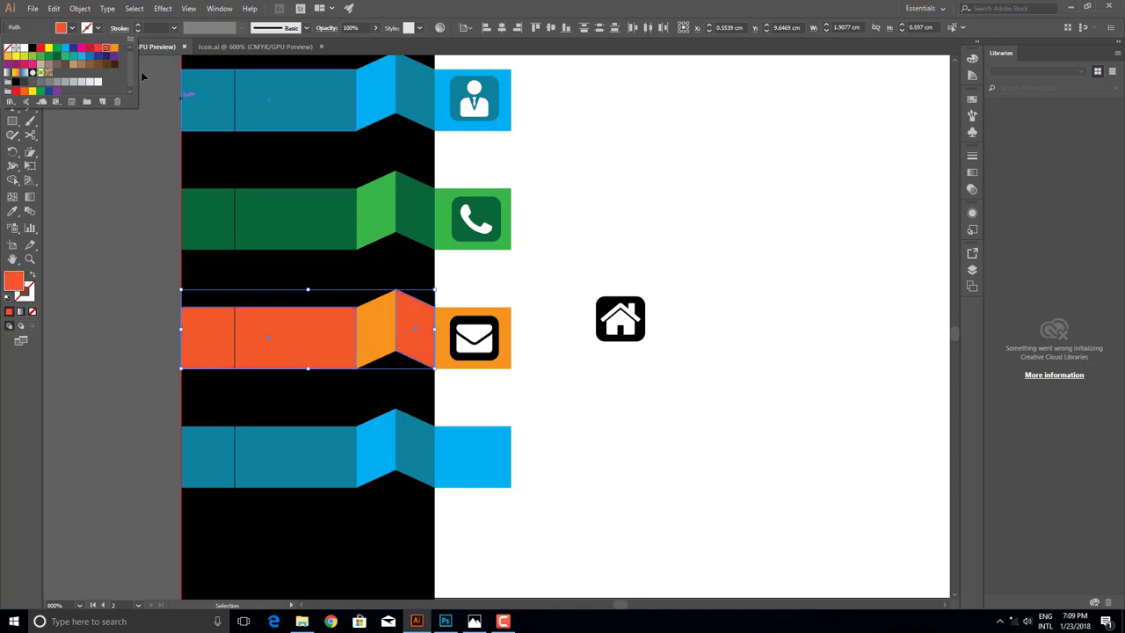
pyautogui.click(112, 47)
pyautogui.doubleClick(19, 280)
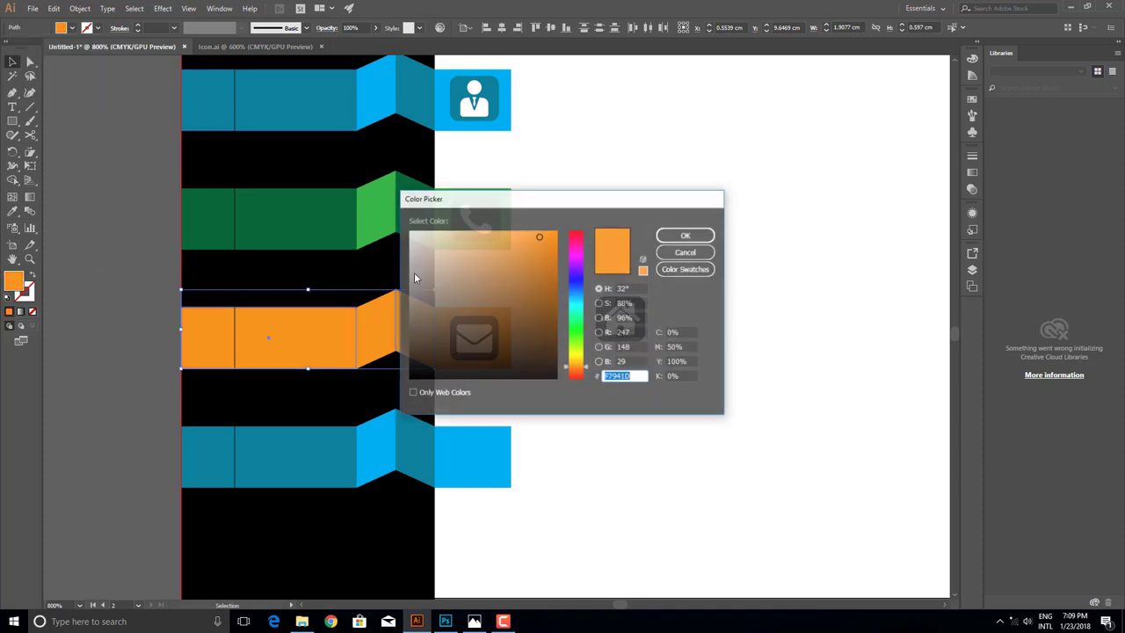
pyautogui.moveTo(537, 237); pyautogui.dragTo(552, 250)
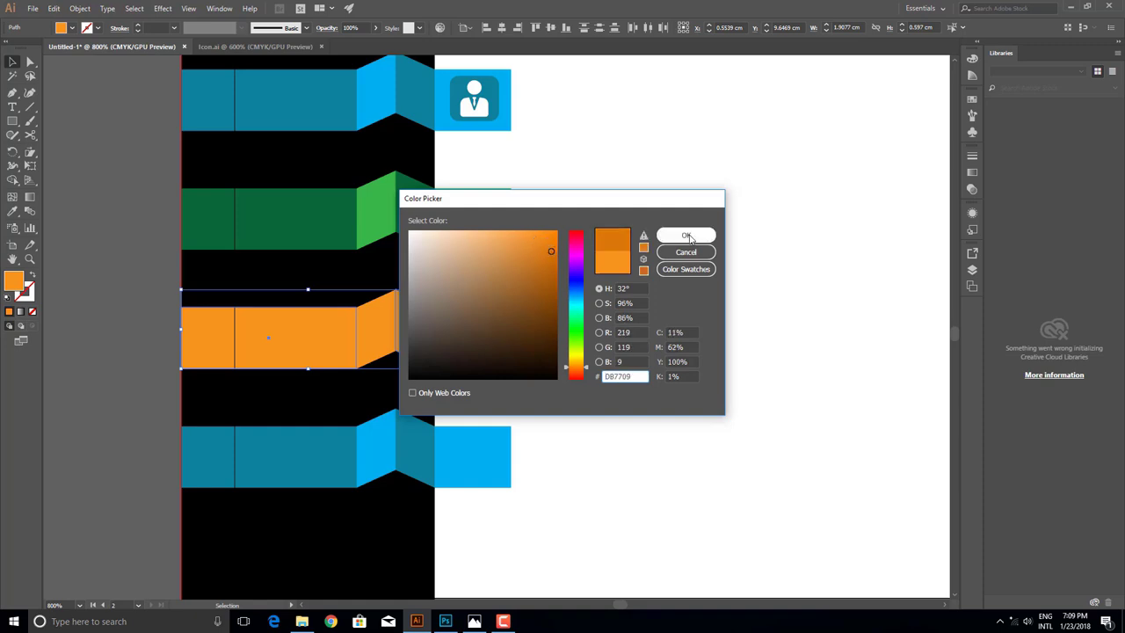
pyautogui.click(686, 235)
pyautogui.click(542, 258)
# Step: Give the envelope icon a darker version of the ribbon's orange as its background
pyautogui.scroll(-1, 554, 322)
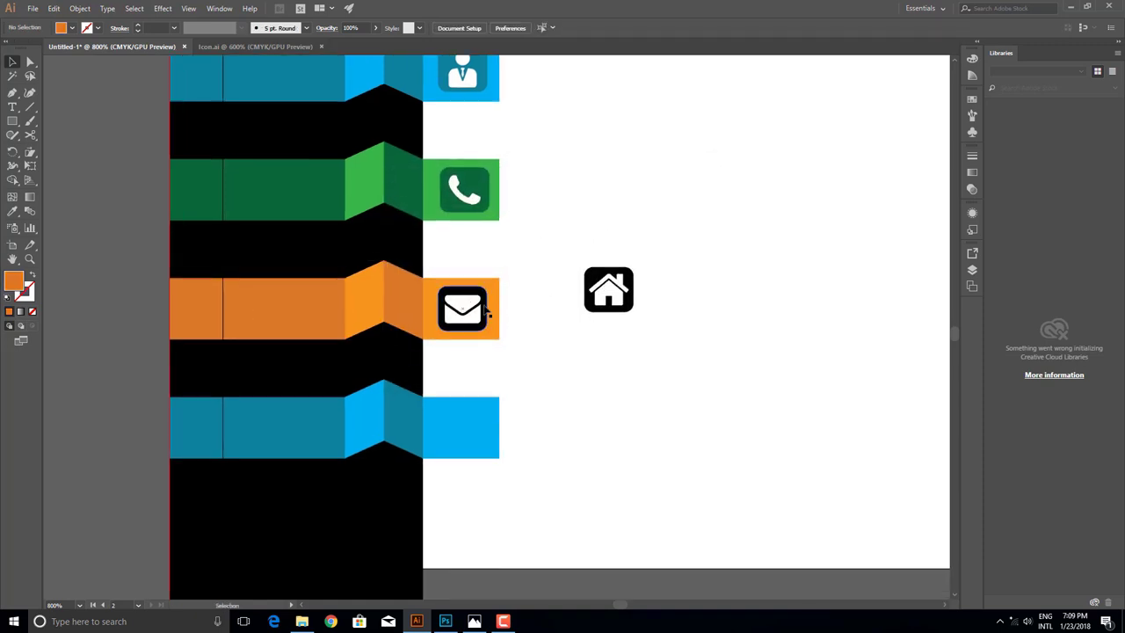
pyautogui.click(487, 299)
pyautogui.press('i')
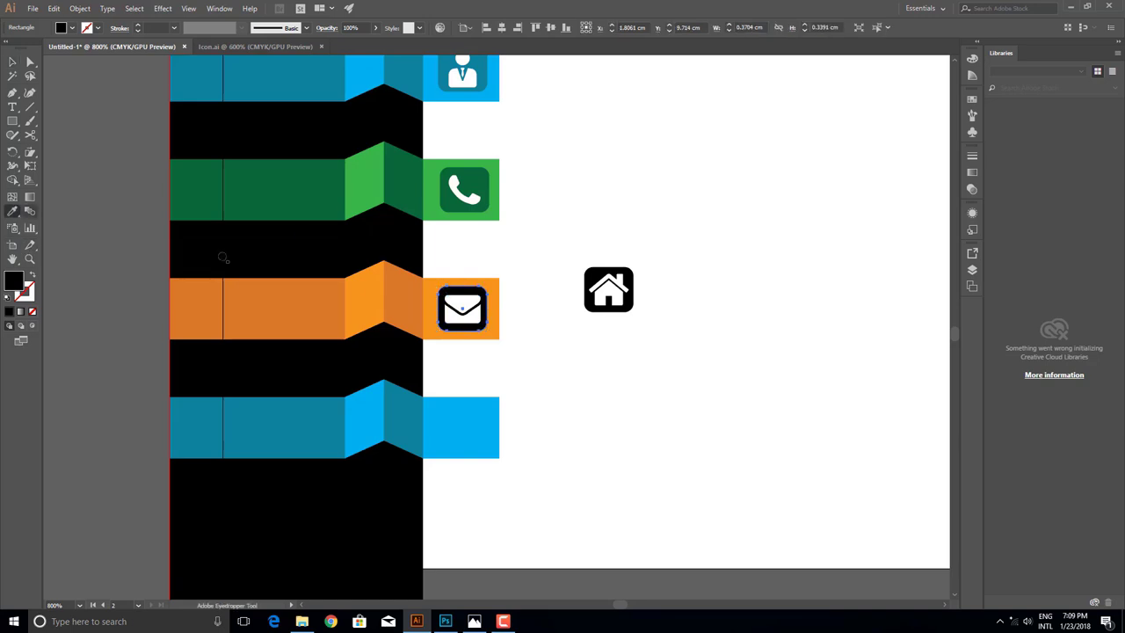
pyautogui.click(379, 292)
pyautogui.click(13, 61)
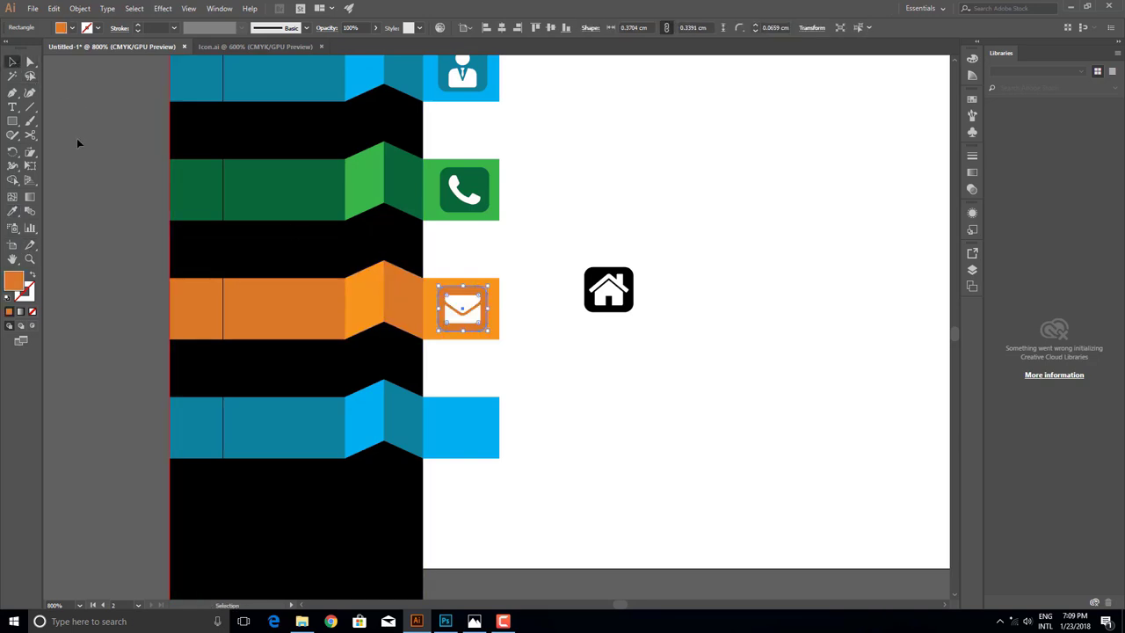
pyautogui.doubleClick(16, 281)
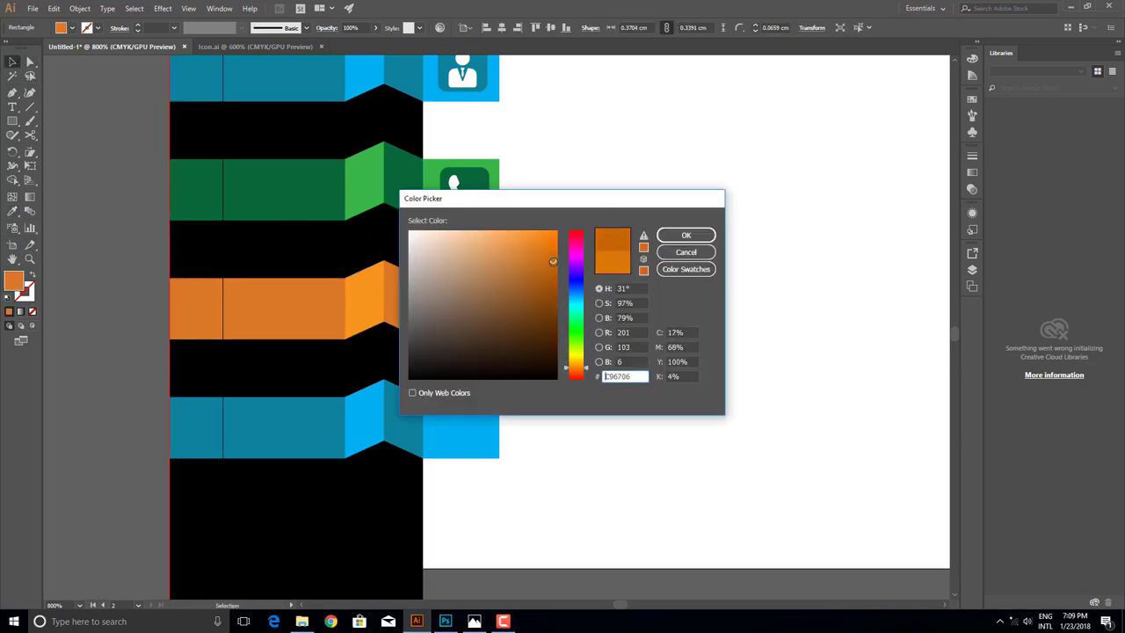
pyautogui.moveTo(550, 255); pyautogui.dragTo(553, 268)
pyautogui.click(685, 235)
pyautogui.click(596, 397)
# Step: Select the bottom ribbon's blue tab and fold
pyautogui.moveTo(596, 397); pyautogui.dragTo(632, 303)
pyautogui.click(495, 344)
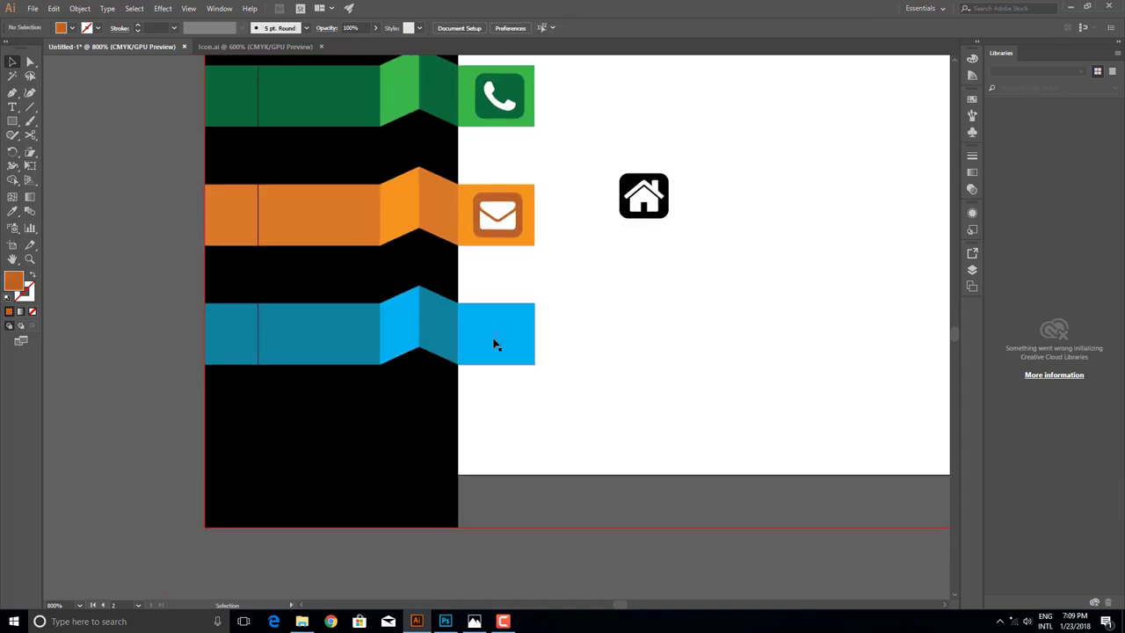
pyautogui.keyDown('shift'); pyautogui.click(413, 340); pyautogui.keyUp('shift')
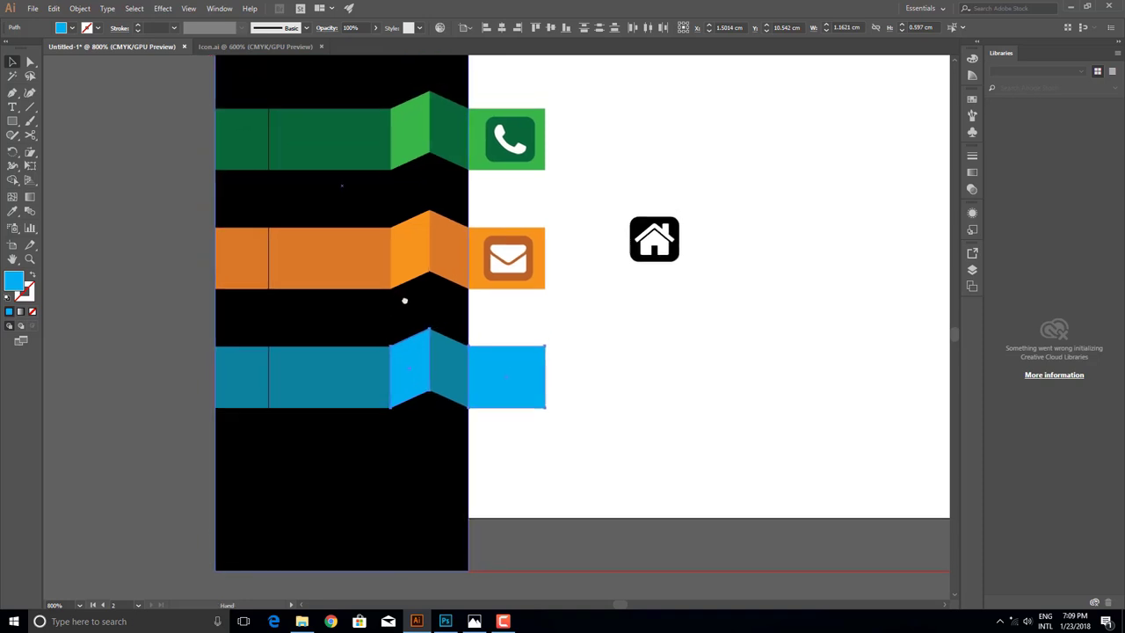
# Step: Fill the bottom ribbon's tab, fold faces and long bar with magenta from the swatches
pyautogui.scroll(5, 405, 299)
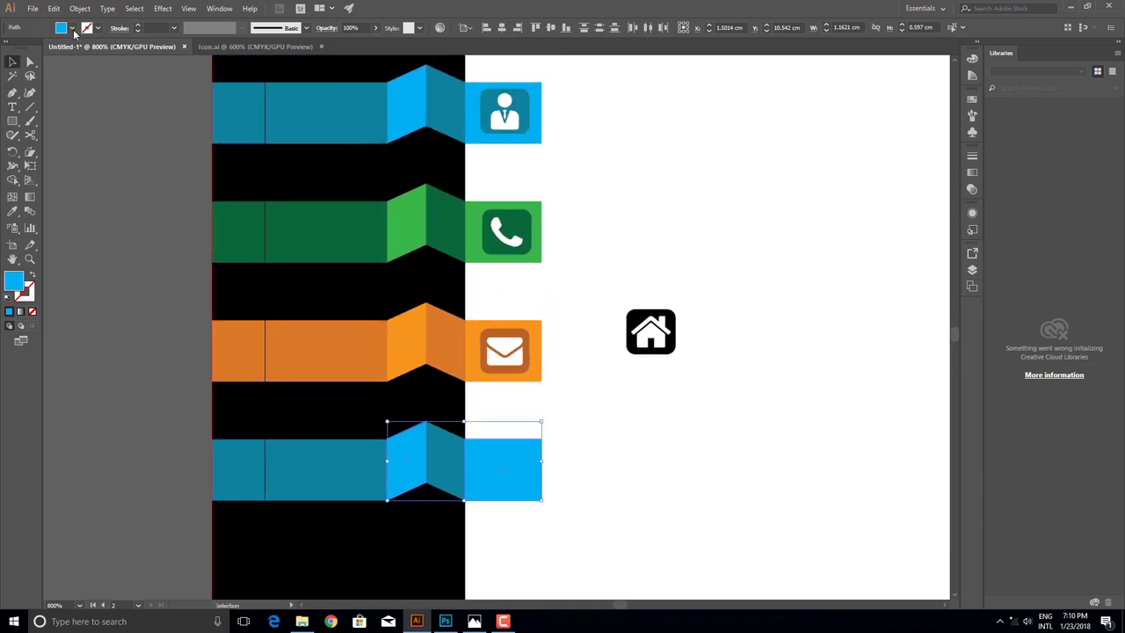
pyautogui.click(73, 28)
pyautogui.click(22, 65)
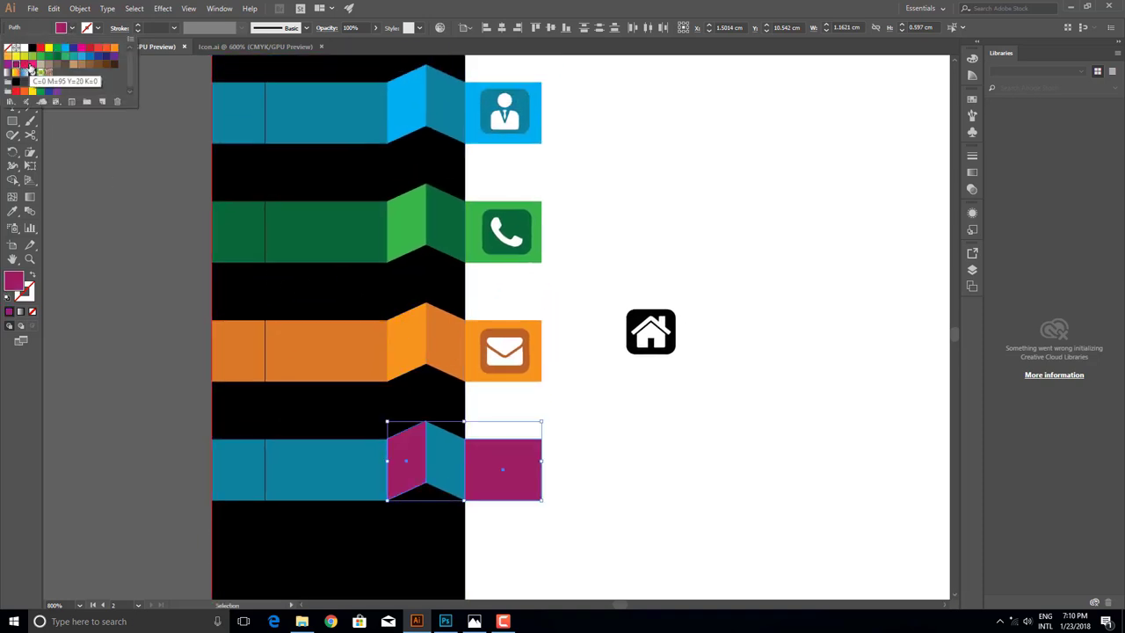
pyautogui.click(450, 467)
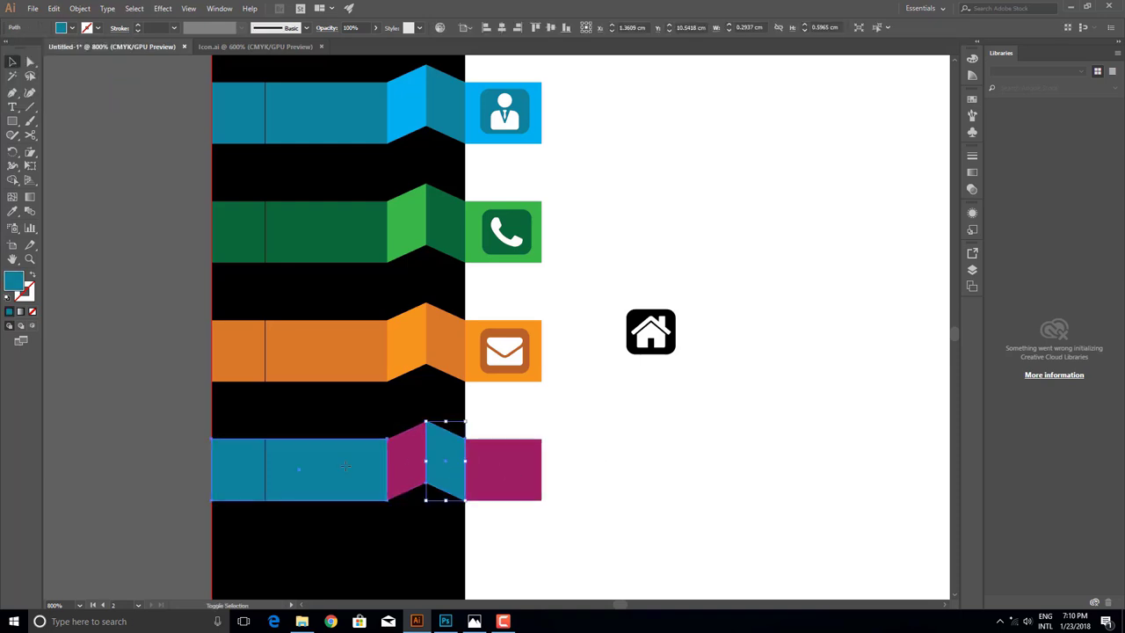
pyautogui.keyDown('shift'); pyautogui.click(299, 470); pyautogui.keyUp('shift')
pyautogui.click(74, 28)
pyautogui.click(18, 66)
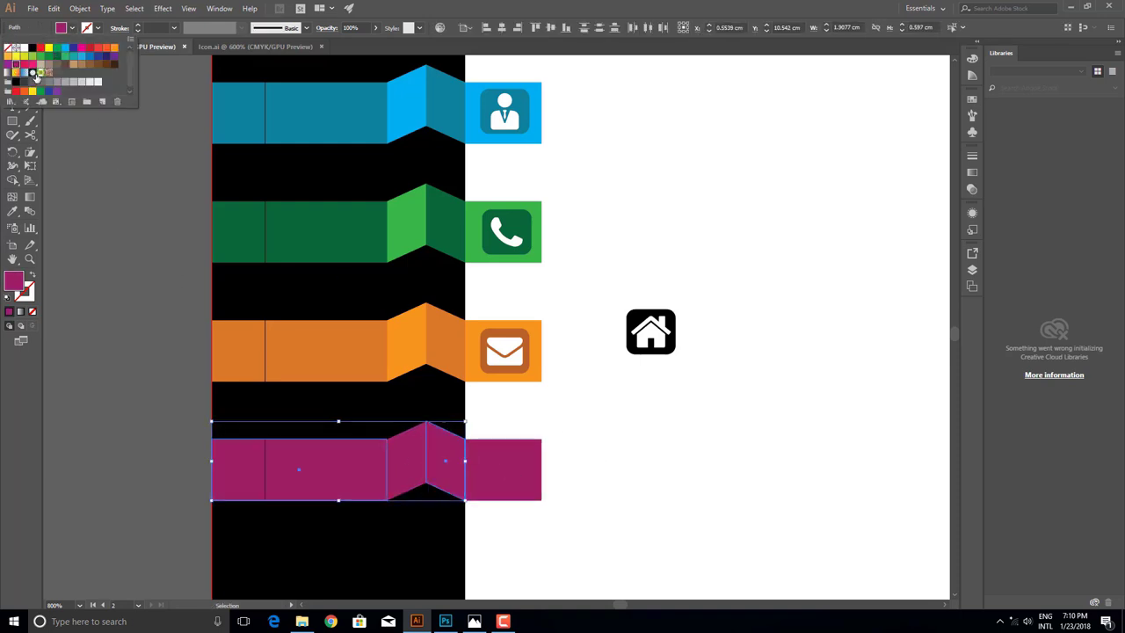
# Step: Darken the bottom ribbon's magenta to #7F1D5A
pyautogui.doubleClick(18, 285)
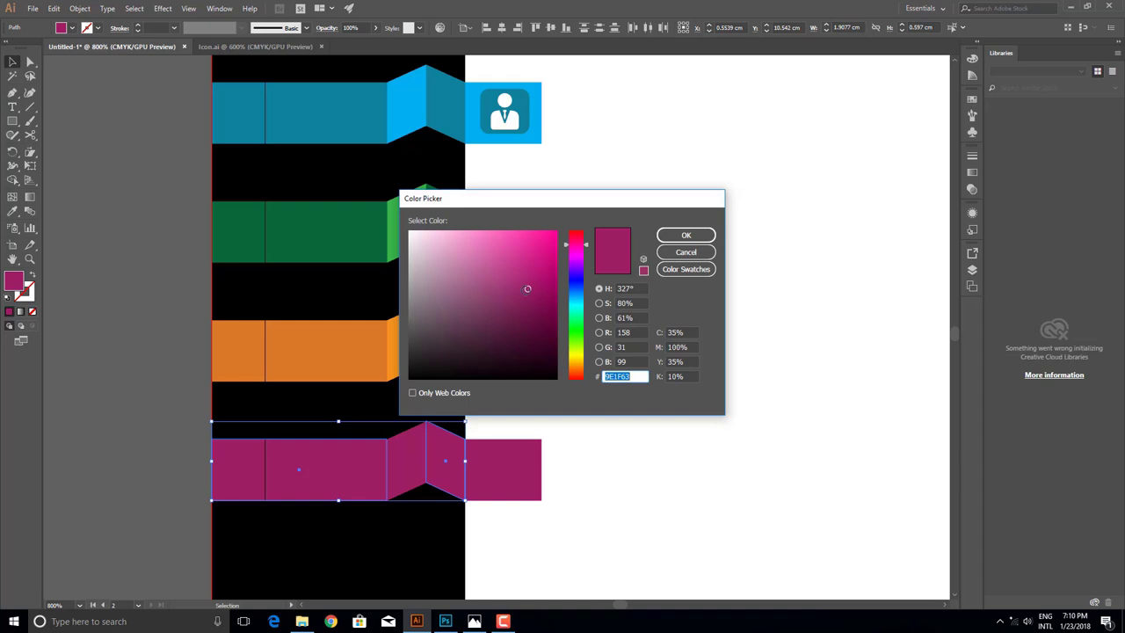
pyautogui.write('7F1D5A')
pyautogui.click(686, 235)
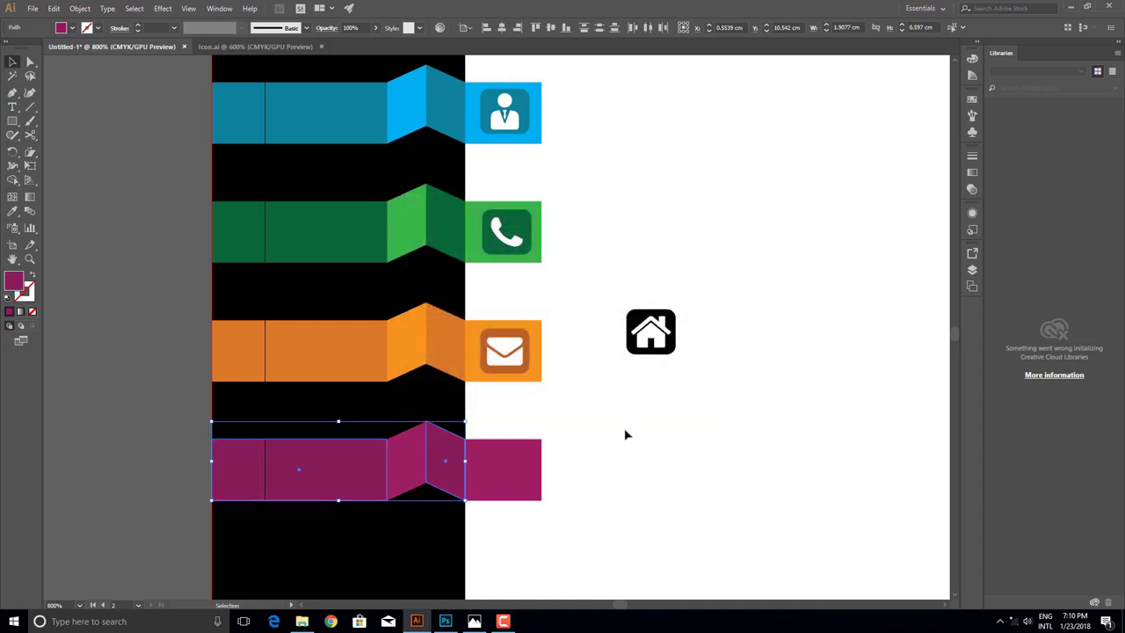
pyautogui.click(626, 434)
pyautogui.moveTo(610, 221); pyautogui.dragTo(680, 330)
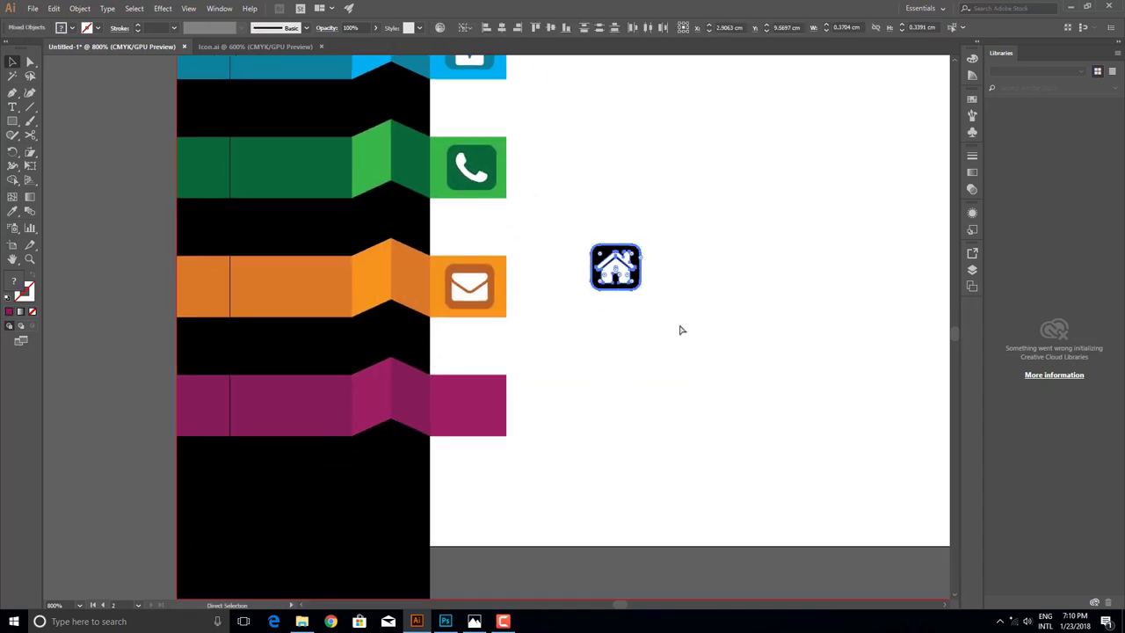
pyautogui.hotkey('ctrl', 'z')
pyautogui.hotkey('ctrl', 'shift', 'z')
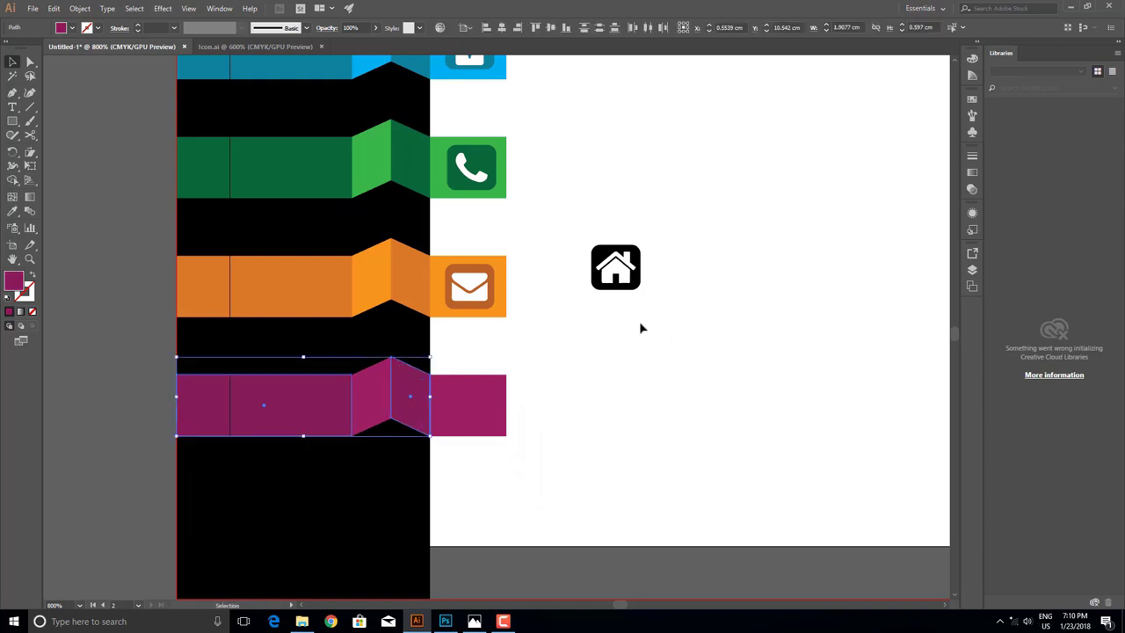
# Step: Move the house icon onto the magenta tab and give its square a dark magenta #720747 fill
pyautogui.moveTo(602, 255); pyautogui.dragTo(454, 388)
pyautogui.click(467, 404)
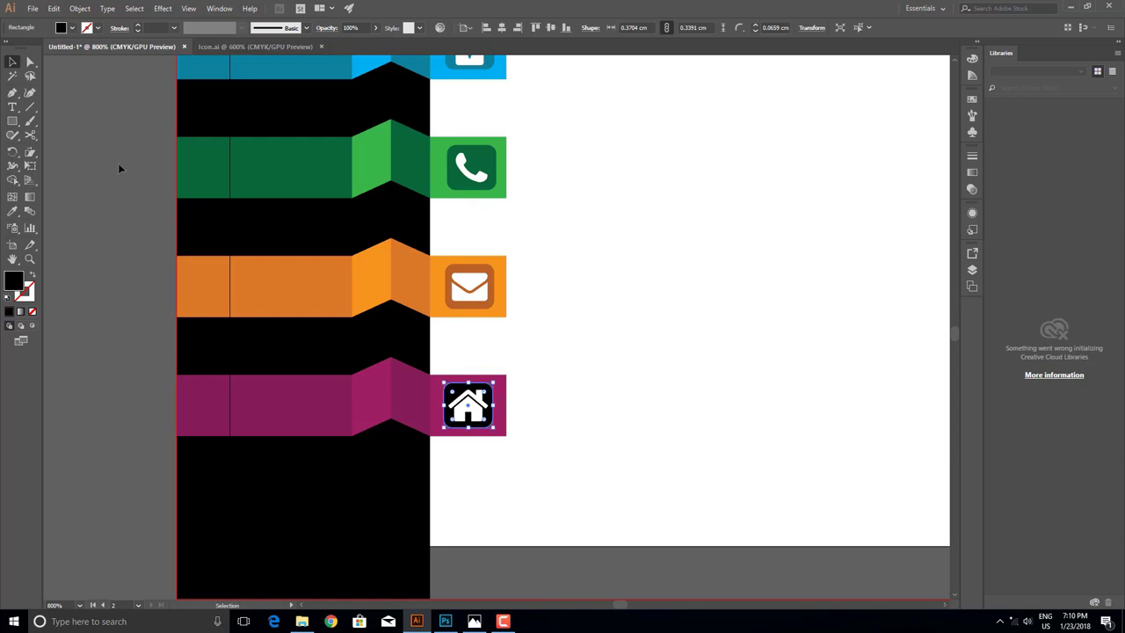
pyautogui.click(12, 212)
pyautogui.click(409, 400)
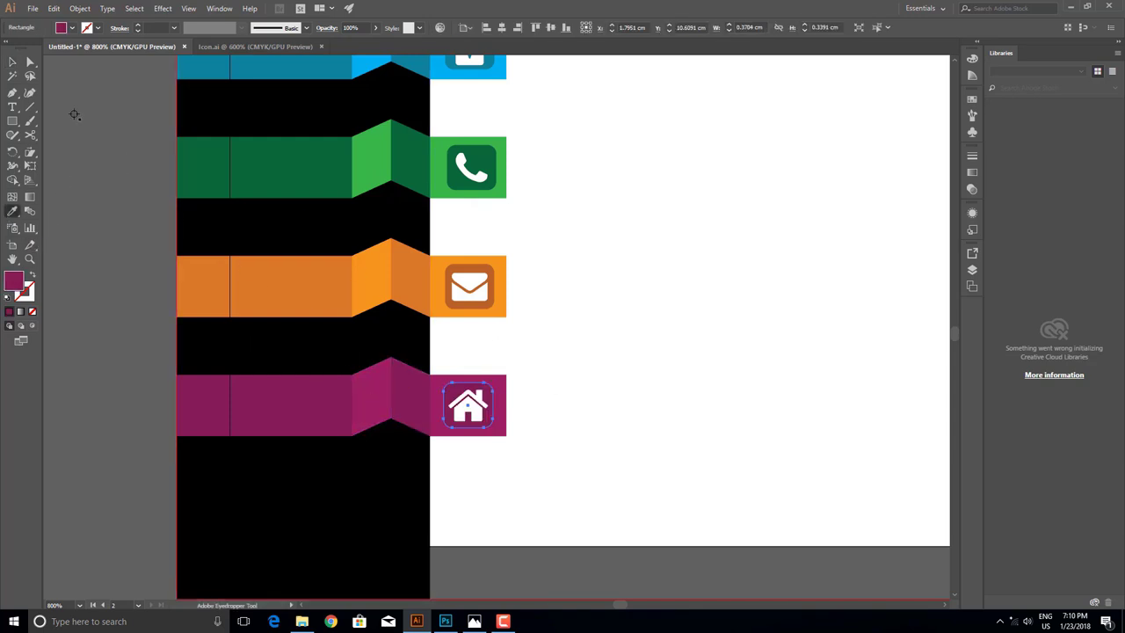
pyautogui.click(13, 62)
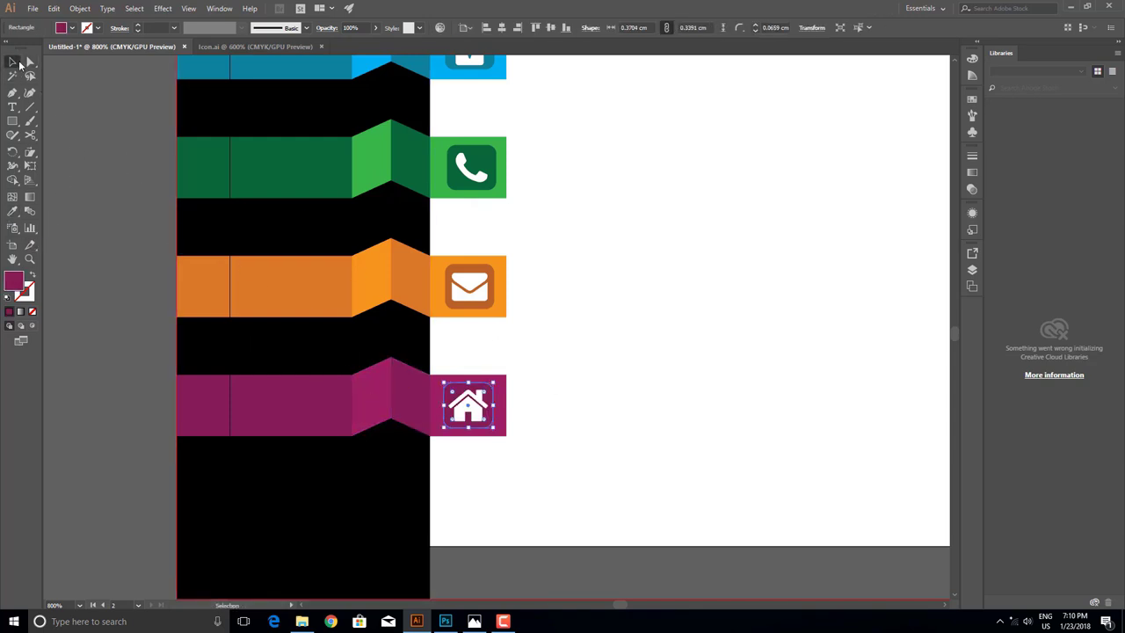
pyautogui.doubleClick(13, 281)
pyautogui.write('720747')
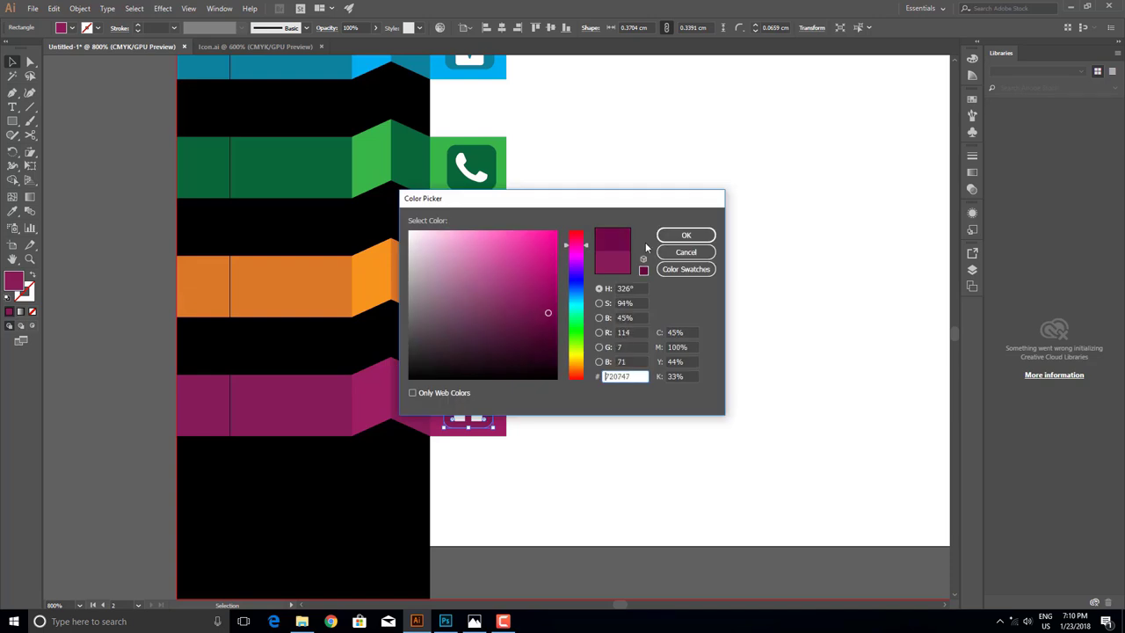
pyautogui.click(682, 237)
pyautogui.click(596, 355)
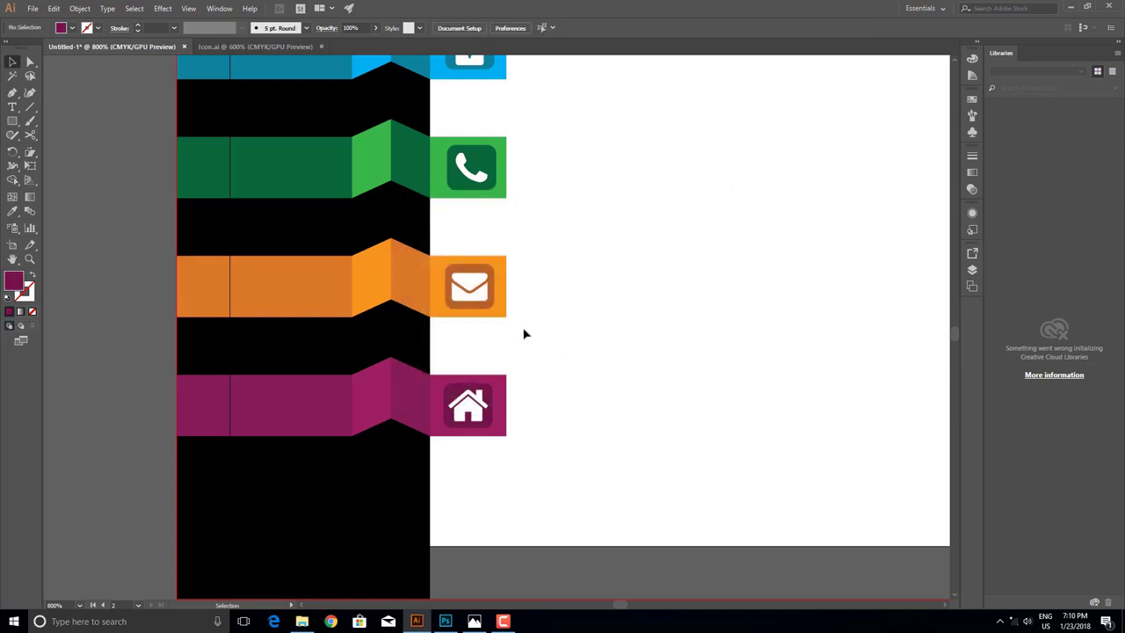
pyautogui.scroll(-1, 516, 336)
pyautogui.scroll(-1, 502, 357)
# Step: Copy the front logo group to the card back, ungroup it, delete the logo, and place MODERN GRAPHIC beside the person icon
pyautogui.scroll(-1, 527, 326)
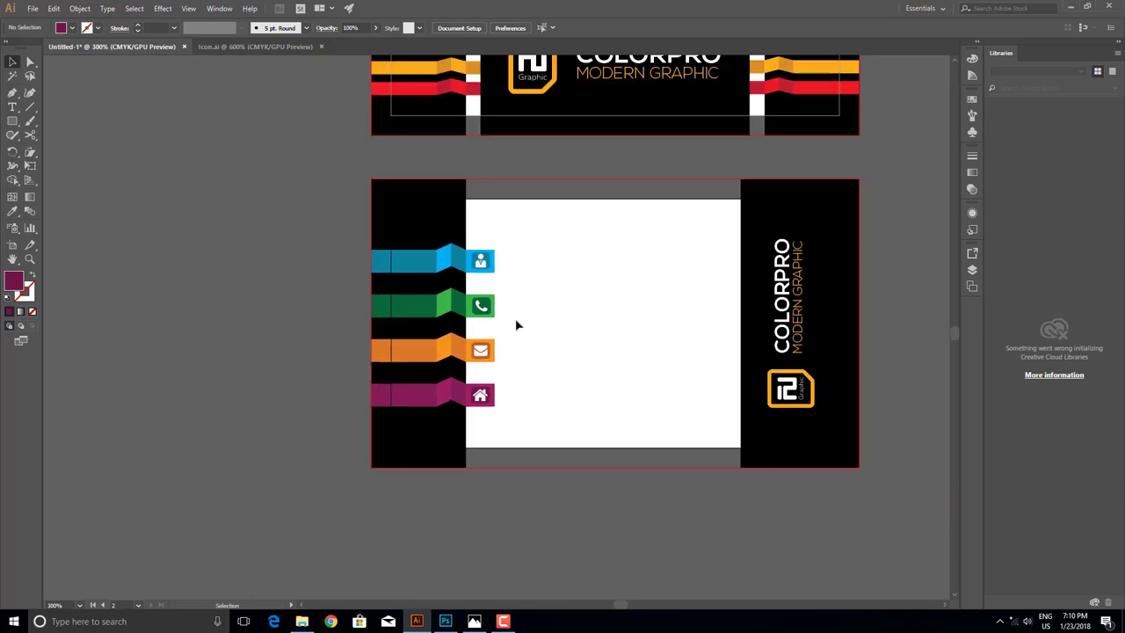
pyautogui.scroll(-1, 516, 321)
pyautogui.moveTo(579, 147)
pyautogui.mouseDown()
pyautogui.moveTo(602, 351)
pyautogui.moveTo(589, 346)
pyautogui.mouseUp()
pyautogui.rightClick(588, 352)
pyautogui.click(616, 442)
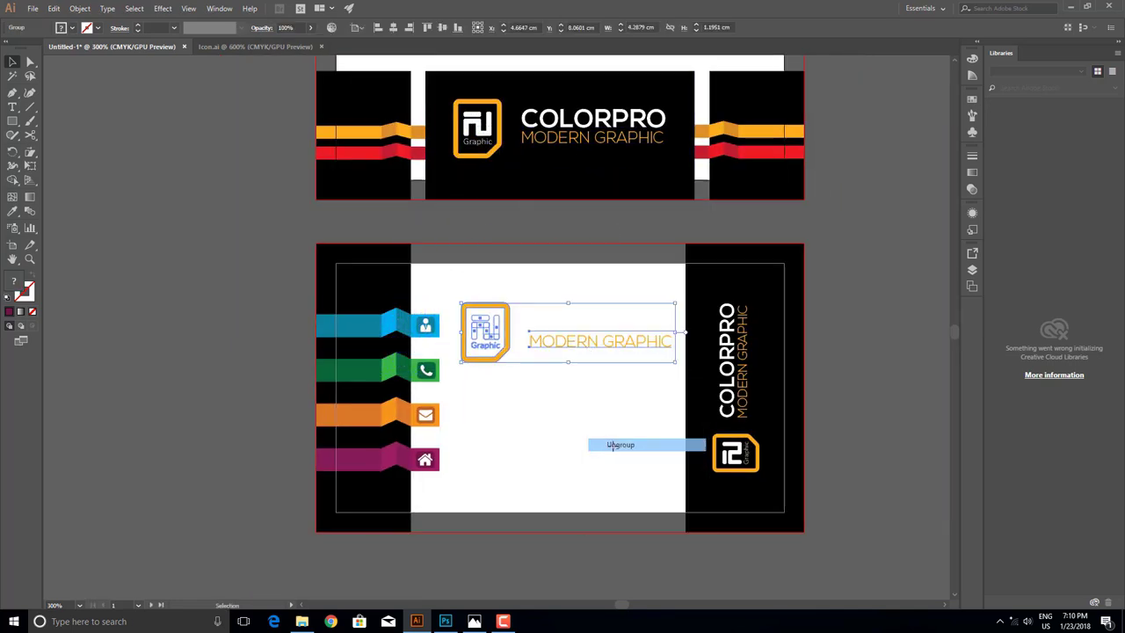
pyautogui.click(489, 305)
pyautogui.press('Delete')
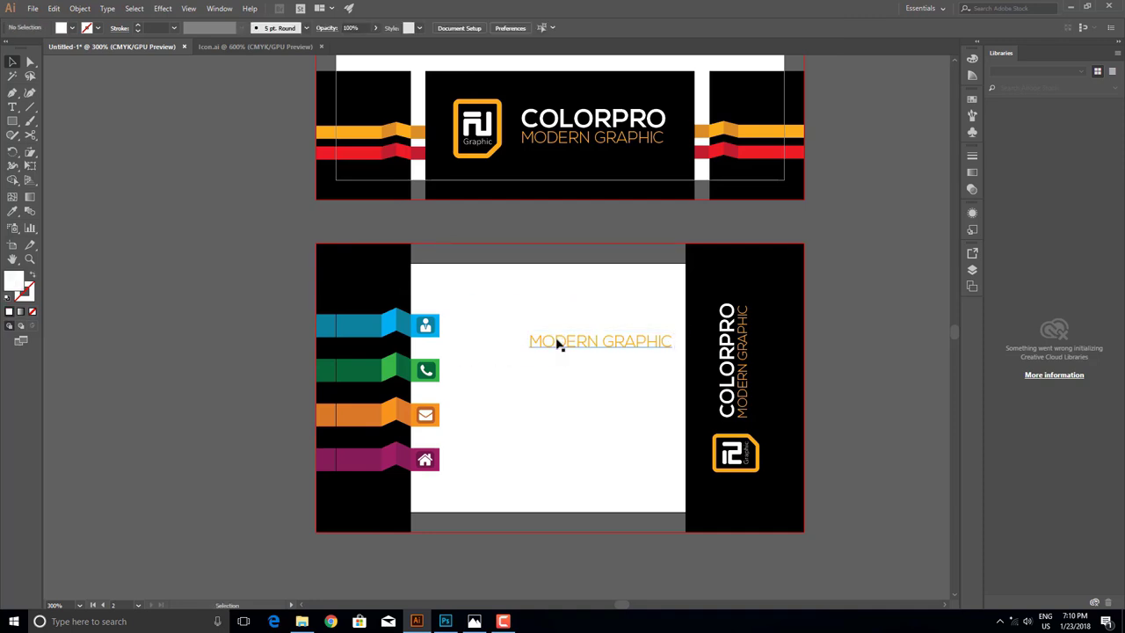
pyautogui.moveTo(557, 342); pyautogui.dragTo(484, 323)
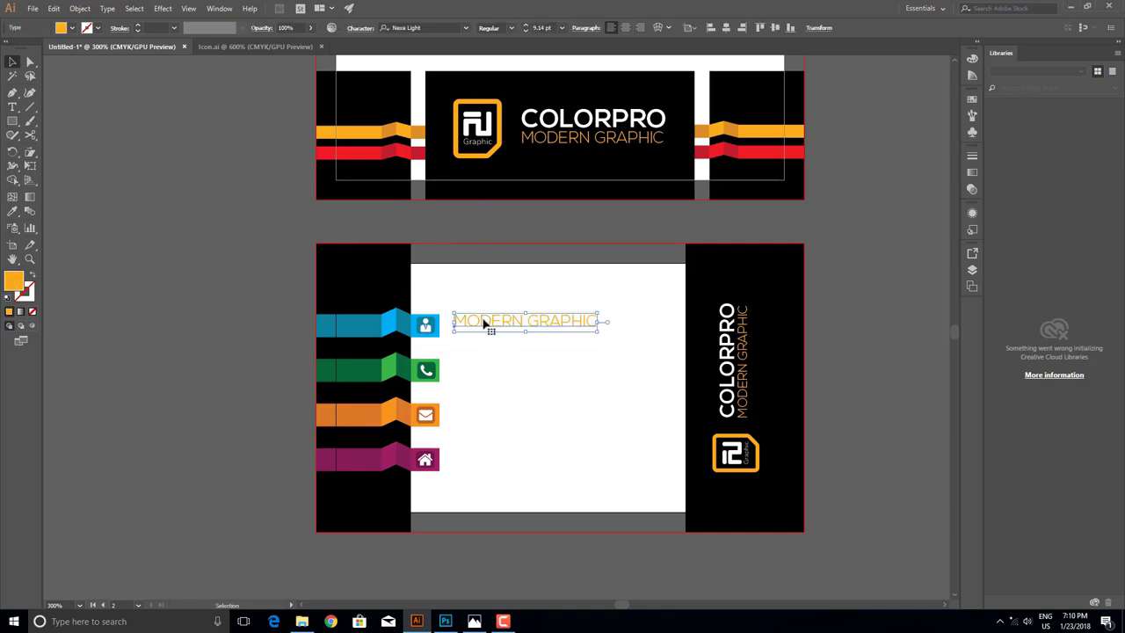
# Step: Retype the MODERN GRAPHIC text as a name and the title GENERAL MANAGER
pyautogui.doubleClick(484, 323)
pyautogui.hotkey('ctrl', 'a')
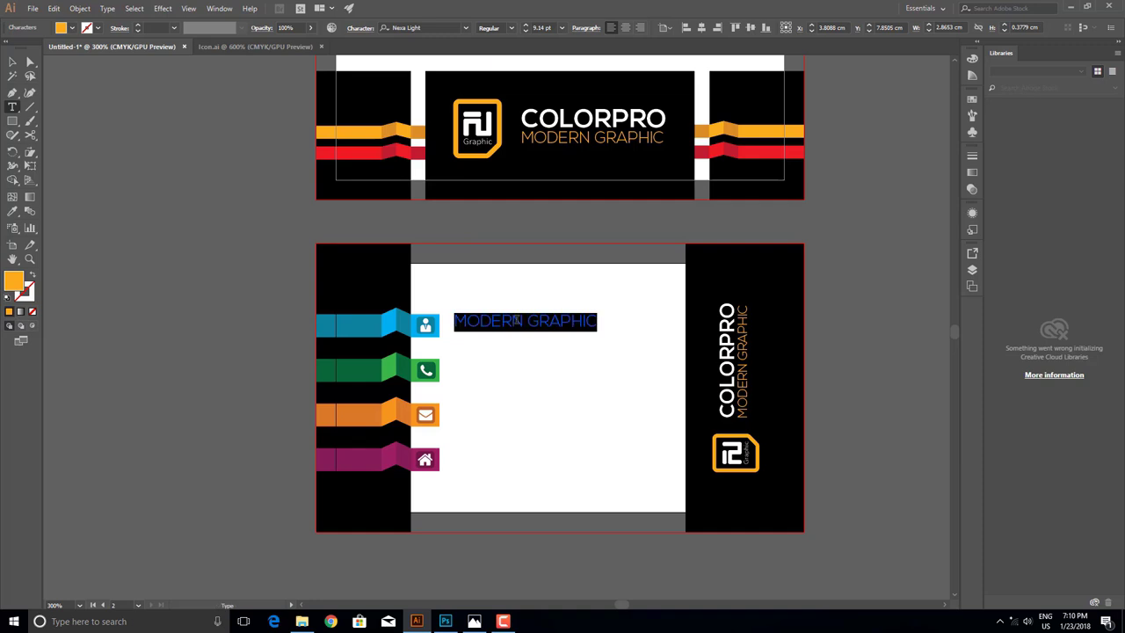
pyautogui.write('j')
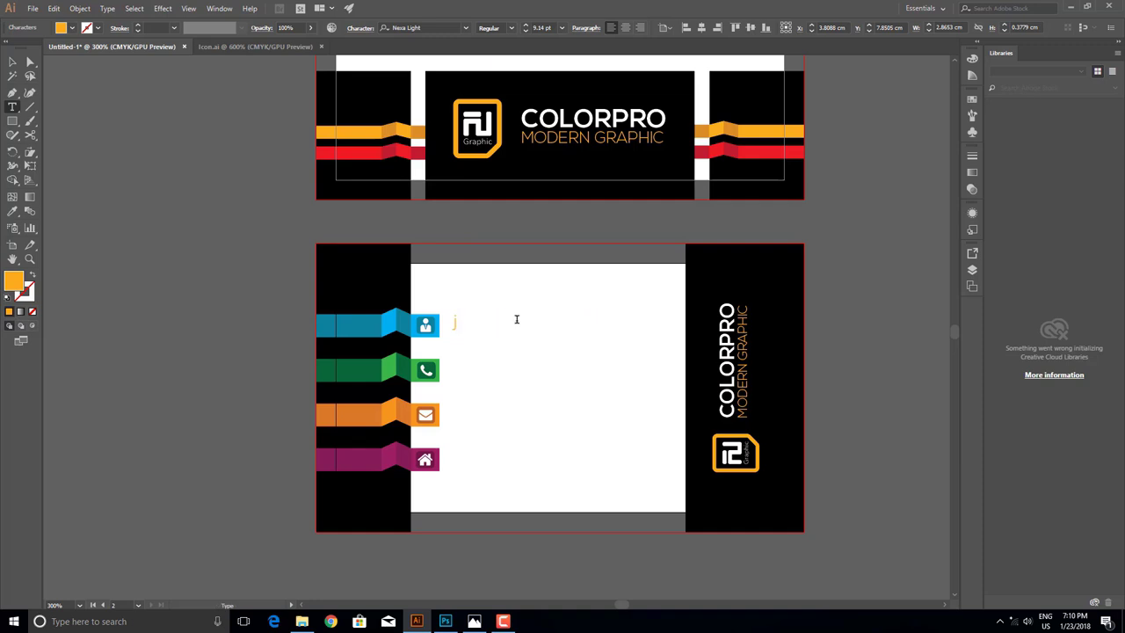
pyautogui.press('BackSpace')
pyautogui.press('BackSpace')
pyautogui.write('GE')
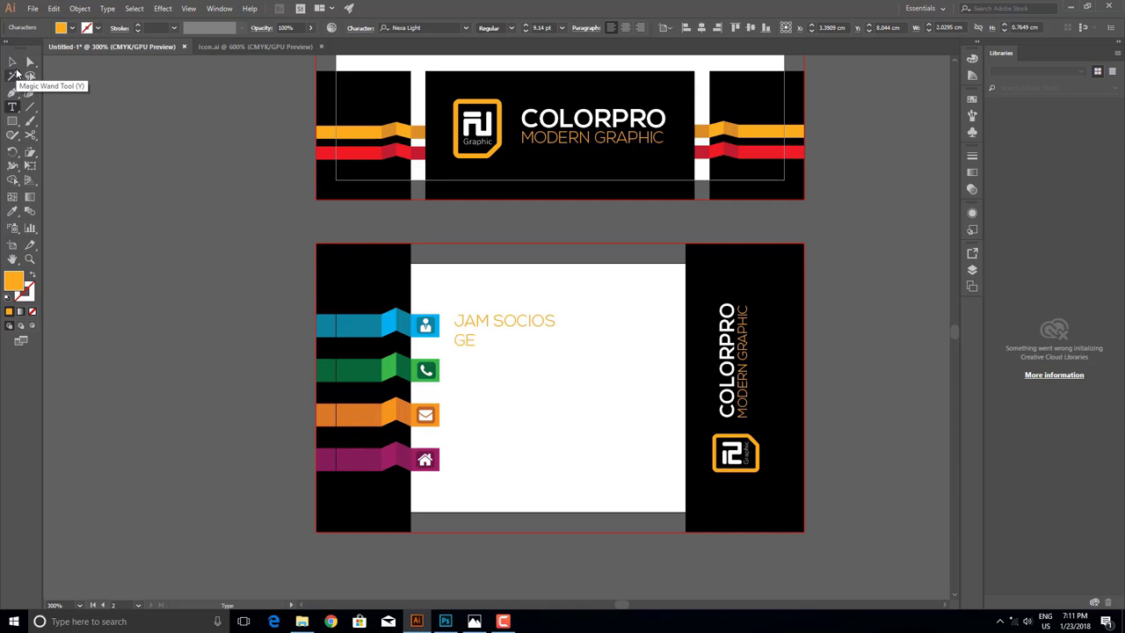
pyautogui.write('NERAL')
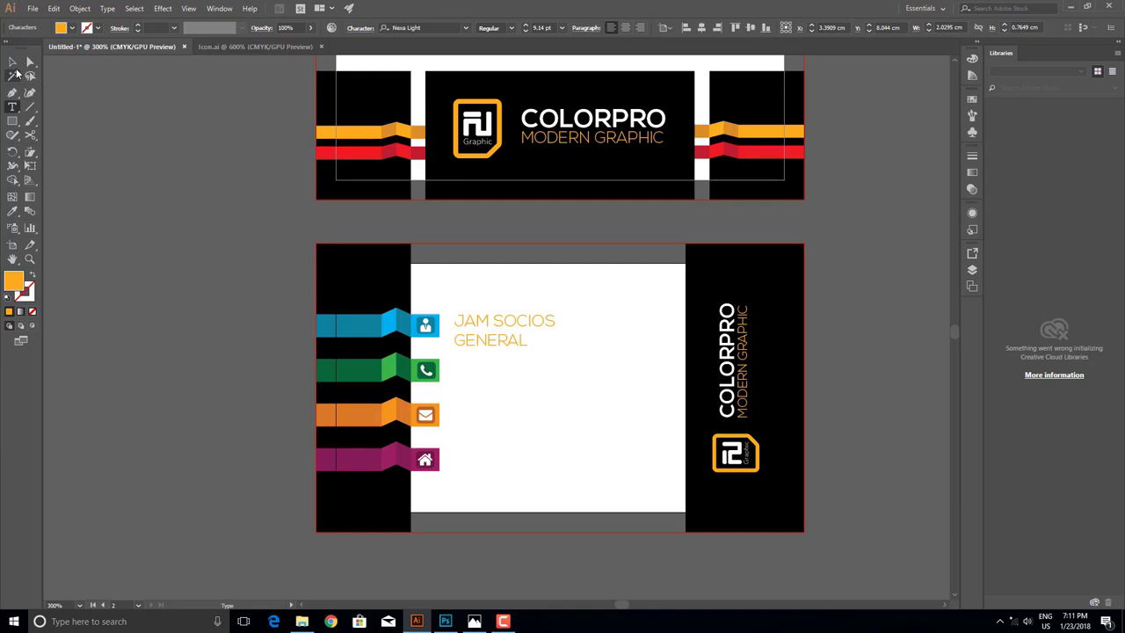
pyautogui.write(' MANAGER')
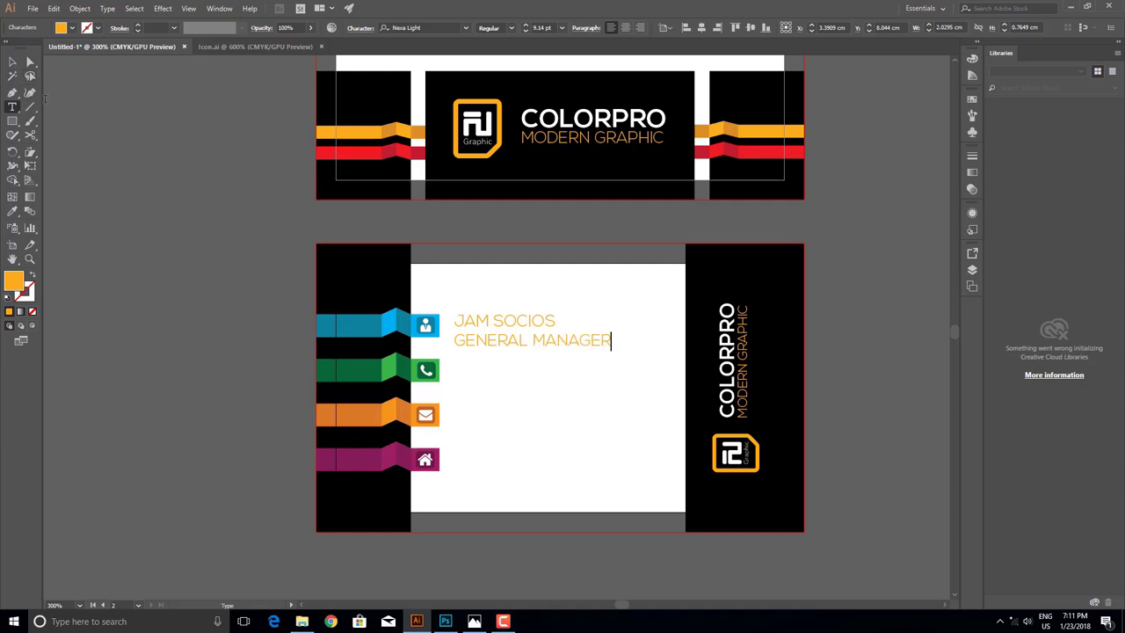
# Step: Set the name line to Nexa Bold and reduce the GENERAL MANAGER font size
pyautogui.moveTo(558, 322); pyautogui.dragTo(454, 321)
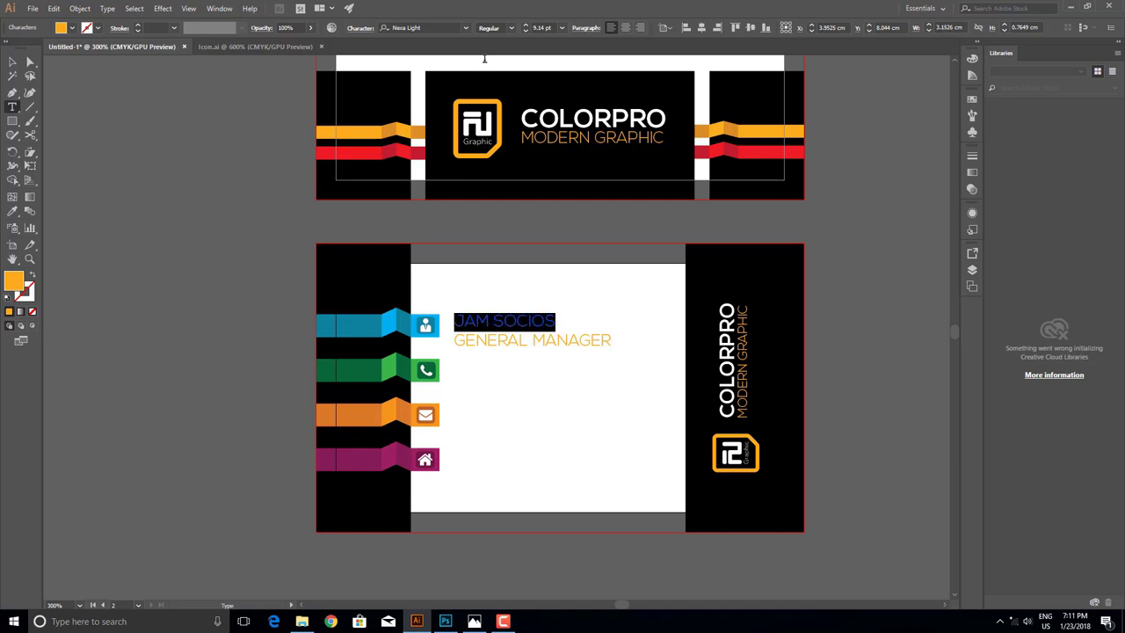
pyautogui.click(467, 29)
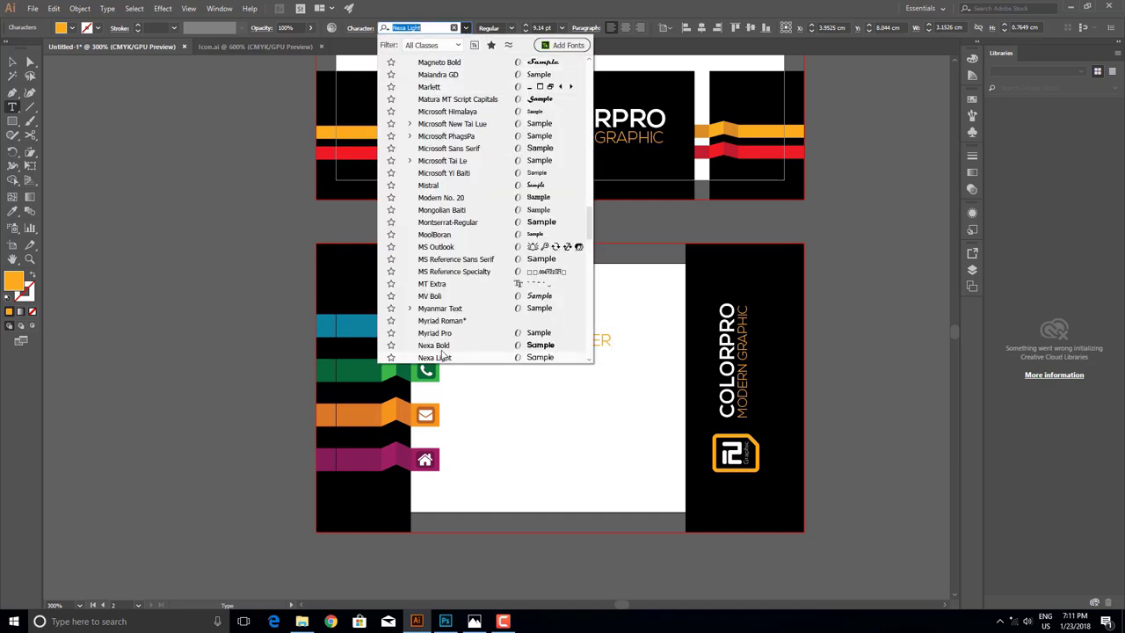
pyautogui.click(445, 349)
pyautogui.moveTo(613, 341); pyautogui.dragTo(442, 341)
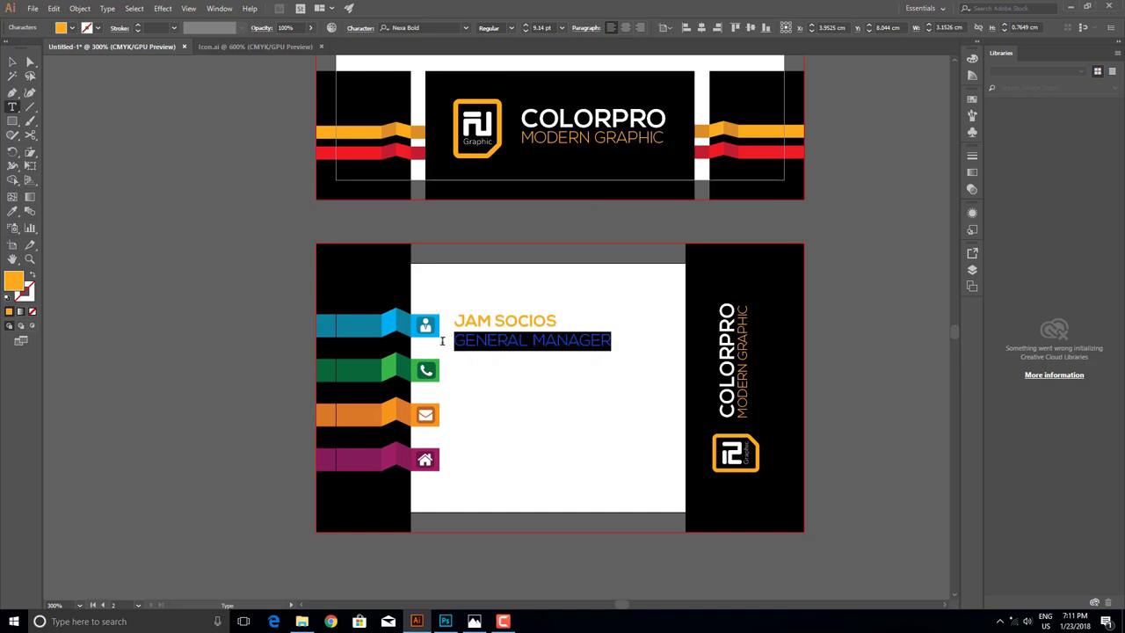
pyautogui.click(527, 32)
pyautogui.click(526, 32)
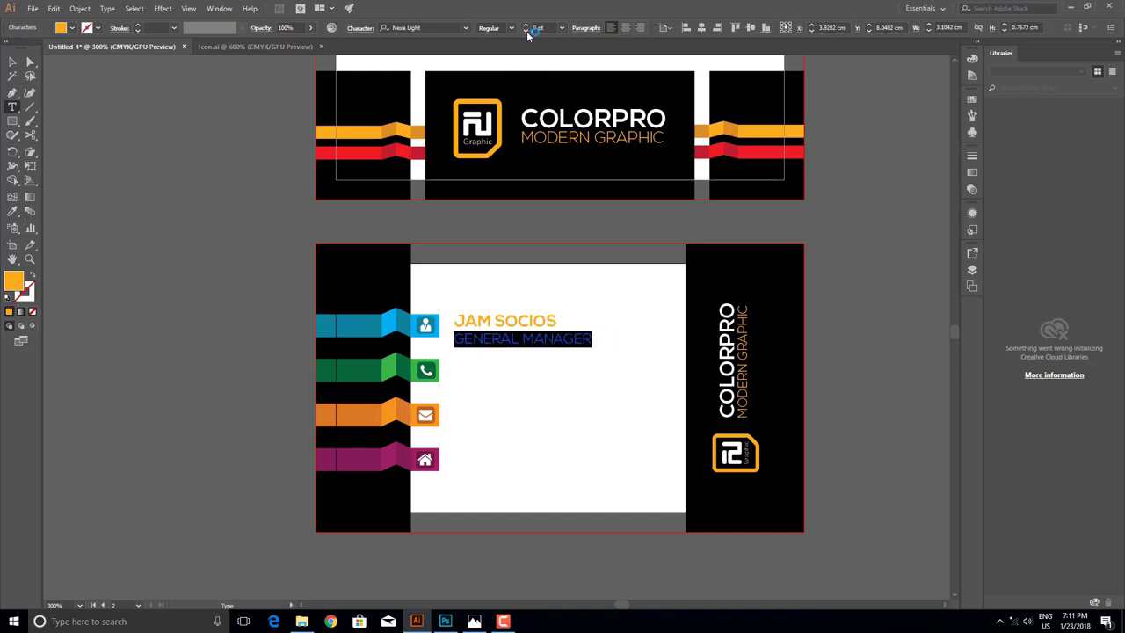
pyautogui.click(526, 32)
pyautogui.click(527, 32)
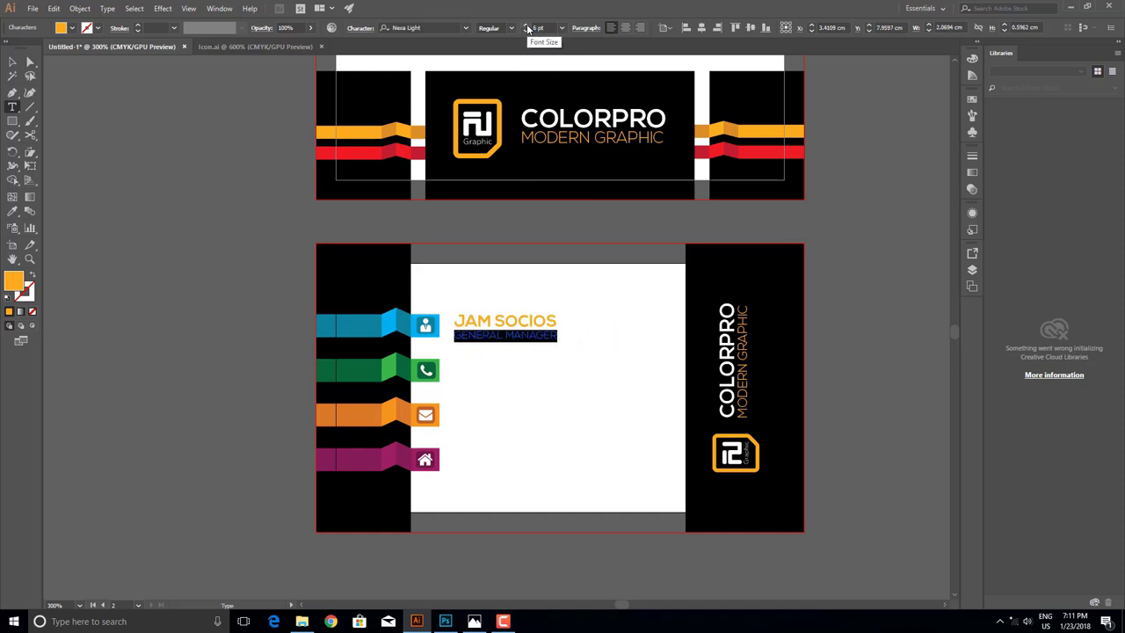
pyautogui.press('Escape')
pyautogui.click(540, 411)
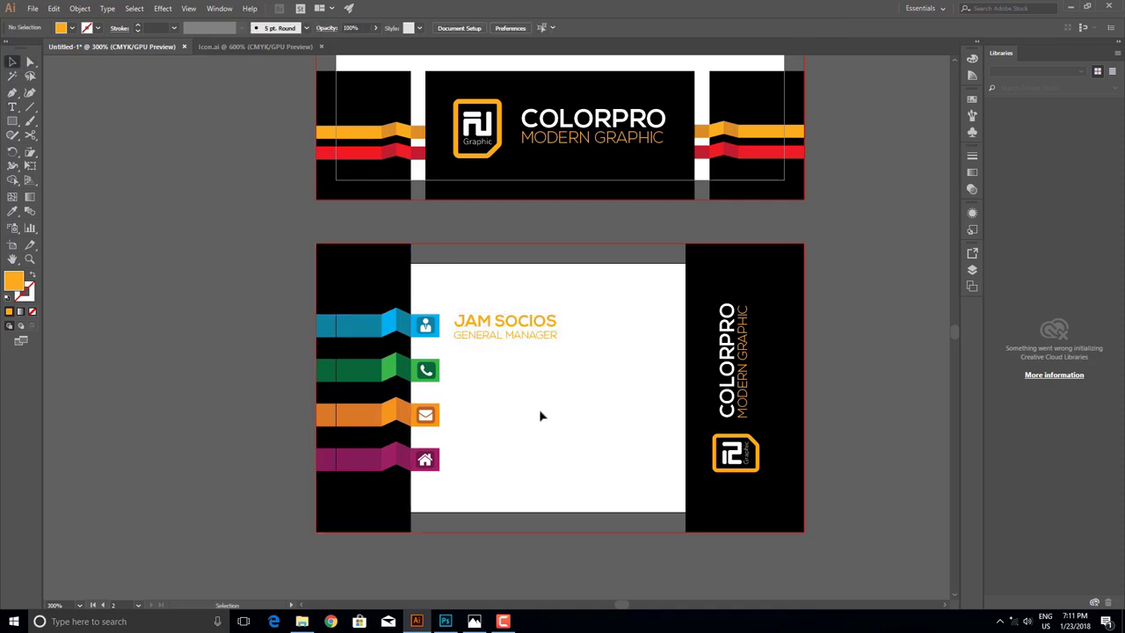
# Step: Colour the name and title text with the top ribbon's blue using the Eyedropper
pyautogui.scroll(1, 490, 353)
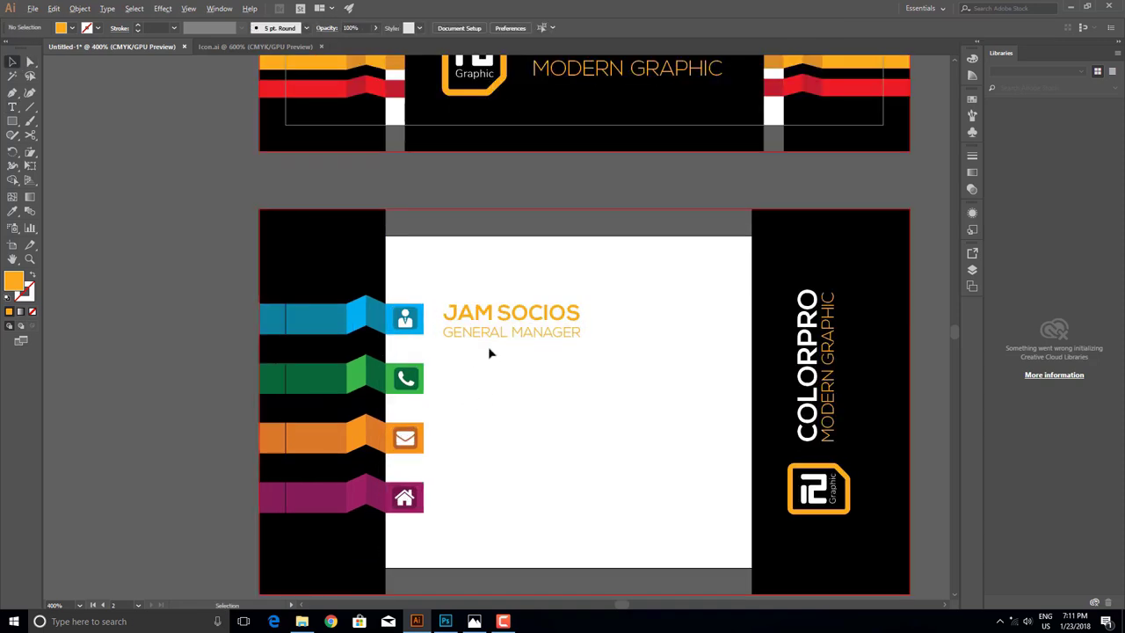
pyautogui.scroll(1, 491, 347)
pyautogui.click(492, 332)
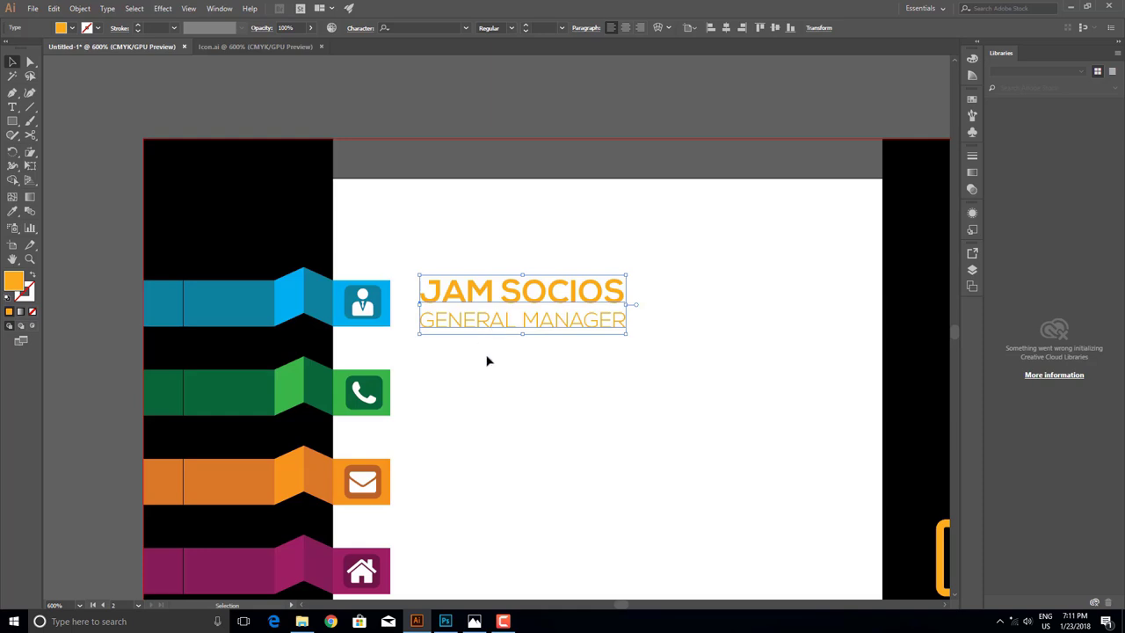
pyautogui.click(488, 361)
pyautogui.scroll(-3, 451, 371)
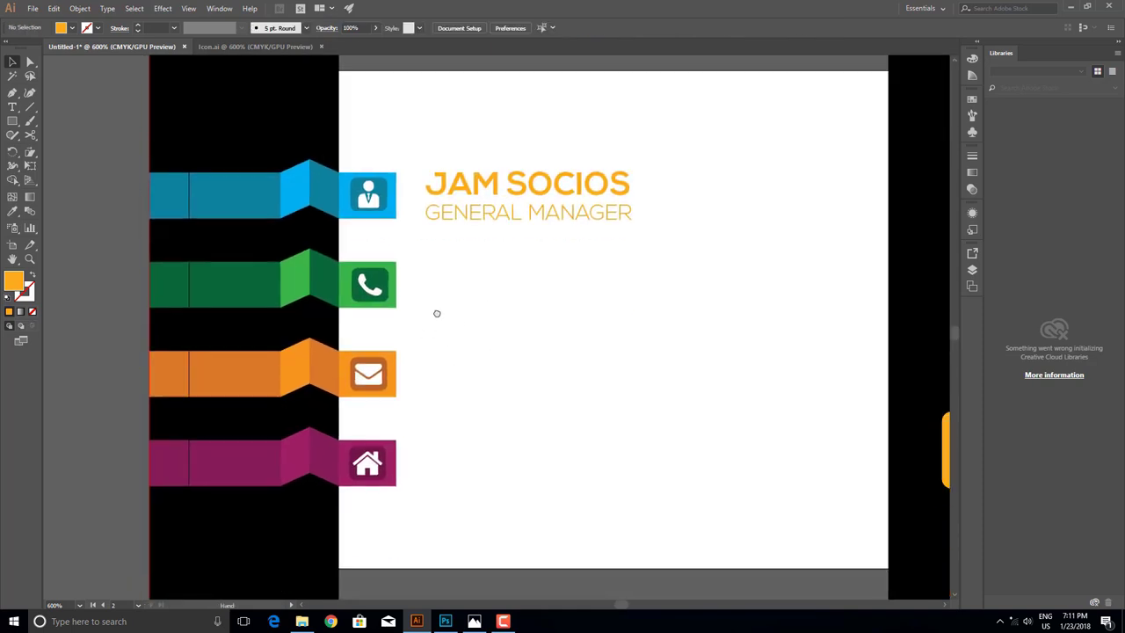
pyautogui.click(464, 220)
pyautogui.click(12, 211)
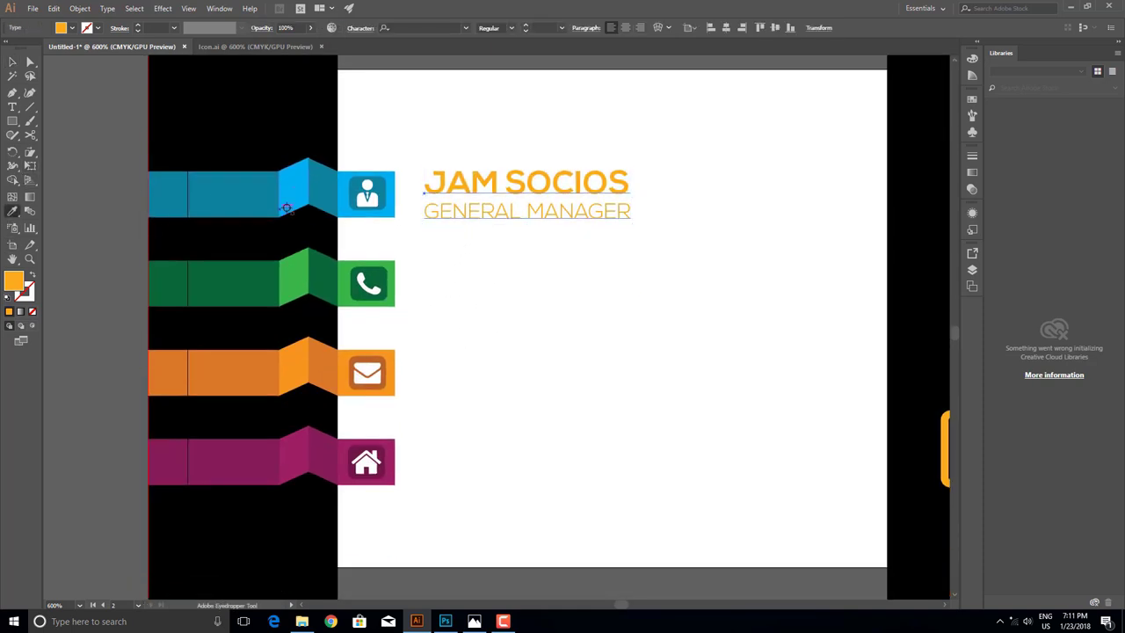
pyautogui.click(241, 183)
pyautogui.click(12, 62)
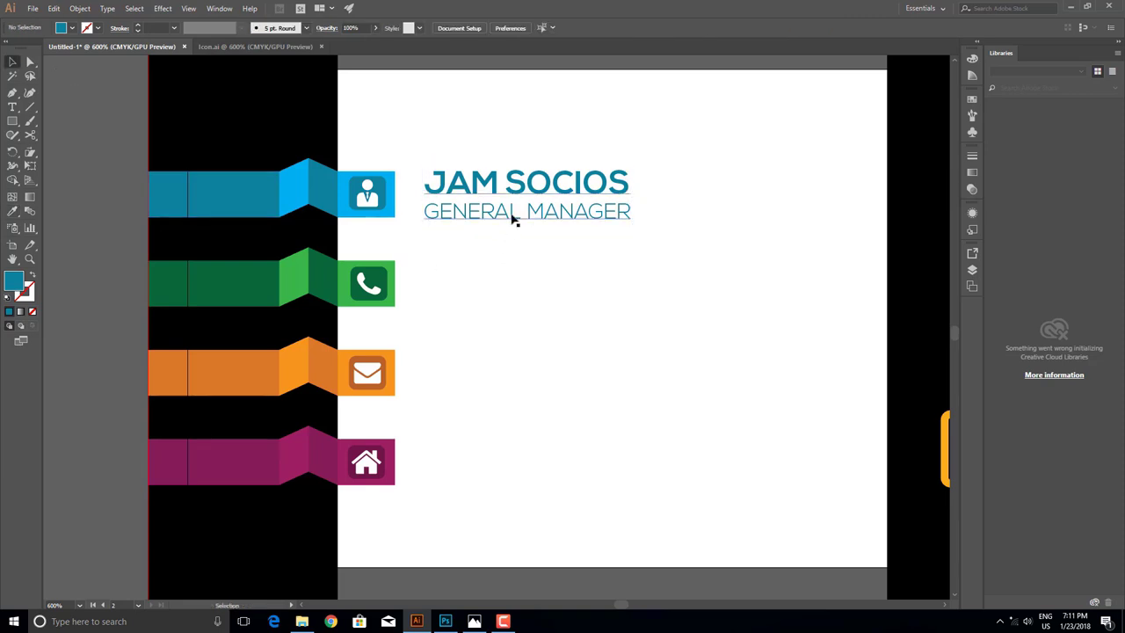
# Step: Copy the name block beside the phone ribbon and replace its text with two placeholder phone numbers
pyautogui.moveTo(515, 219); pyautogui.dragTo(507, 292)
pyautogui.doubleClick(469, 299)
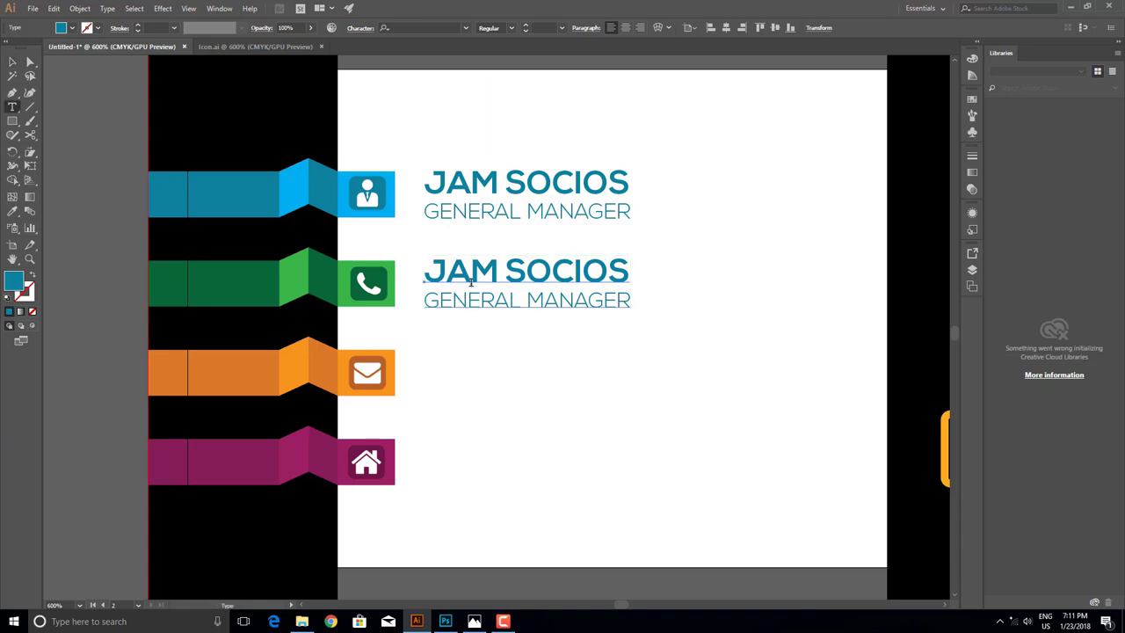
pyautogui.hotkey('ctrl', 'a')
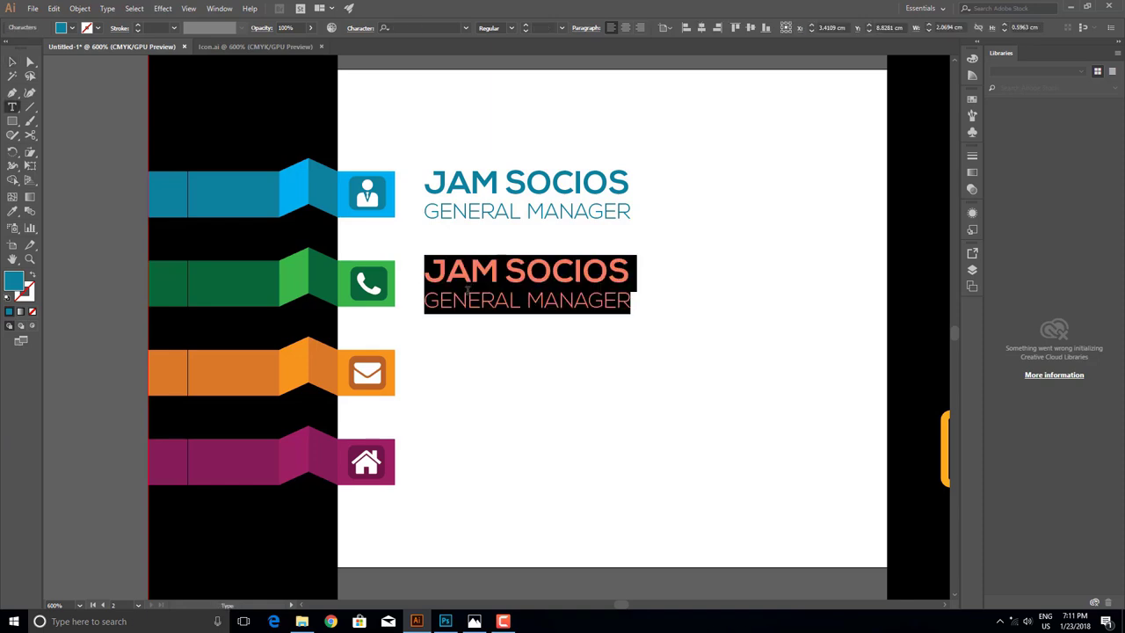
pyautogui.write('+01234')
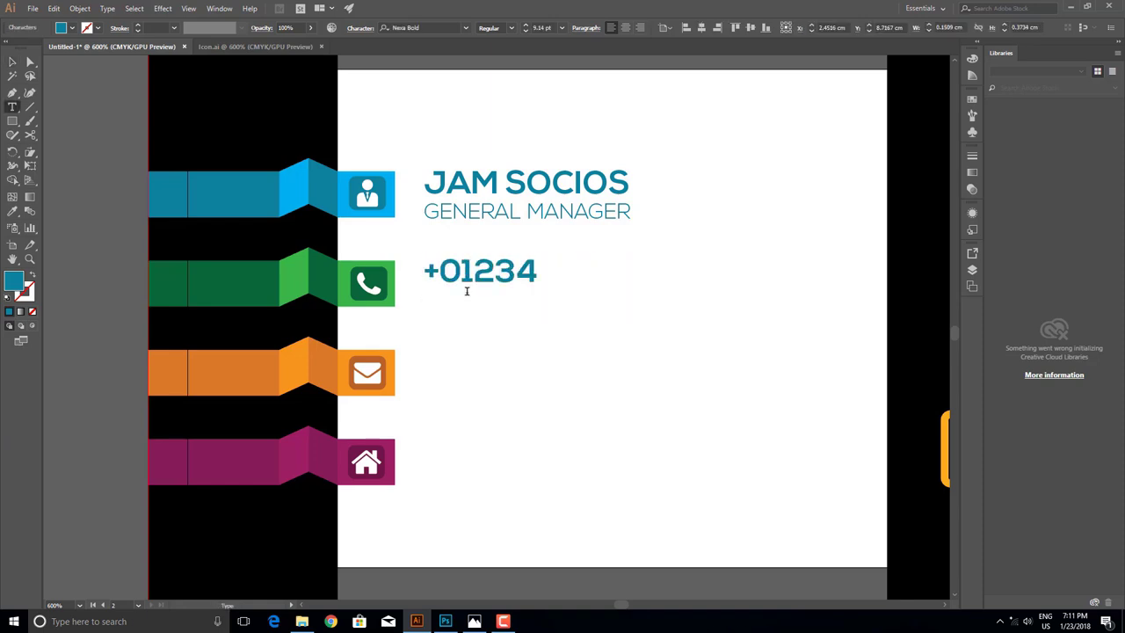
pyautogui.write('56789 +')
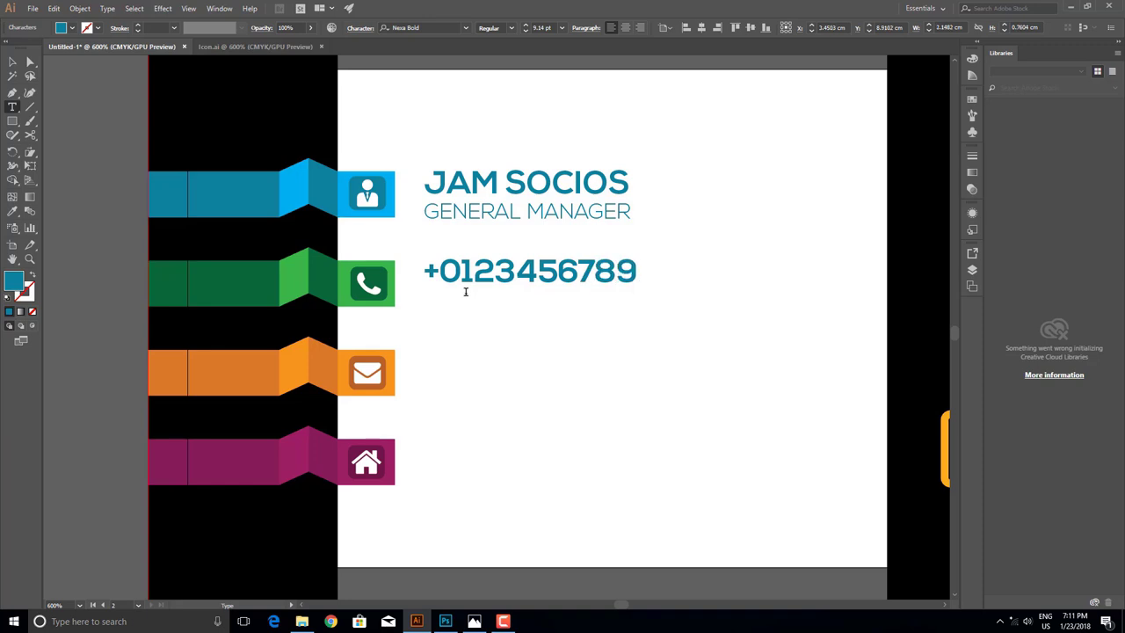
pyautogui.write('12')
pyautogui.write('3456789')
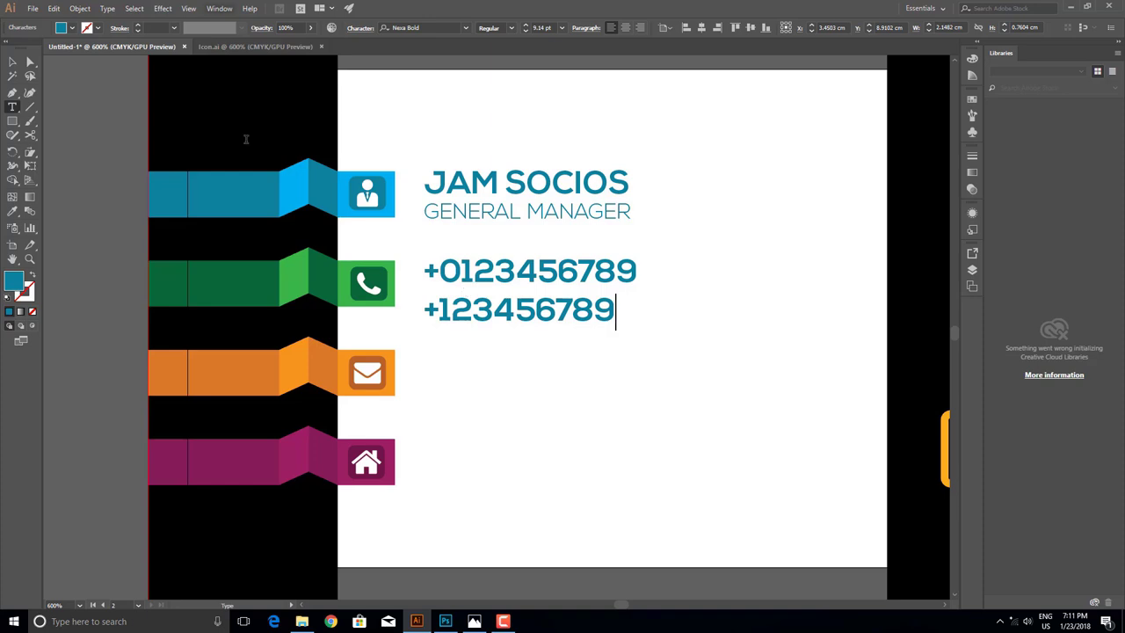
pyautogui.click(13, 63)
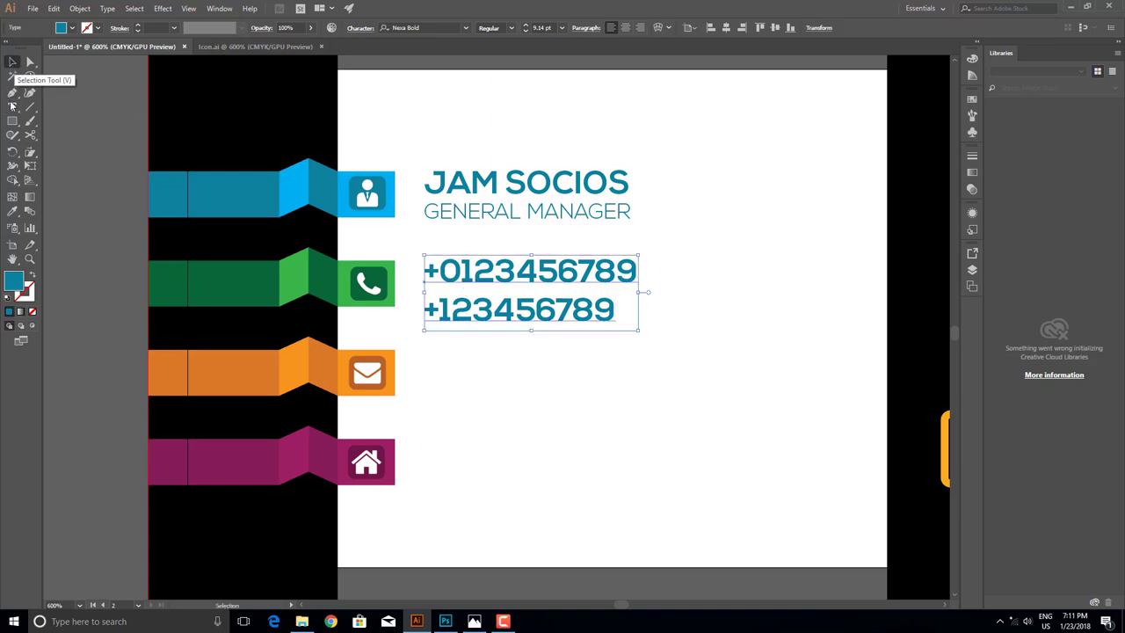
# Step: Give the phone numbers the GENERAL MANAGER text style and the ribbon's light green colour
pyautogui.click(13, 211)
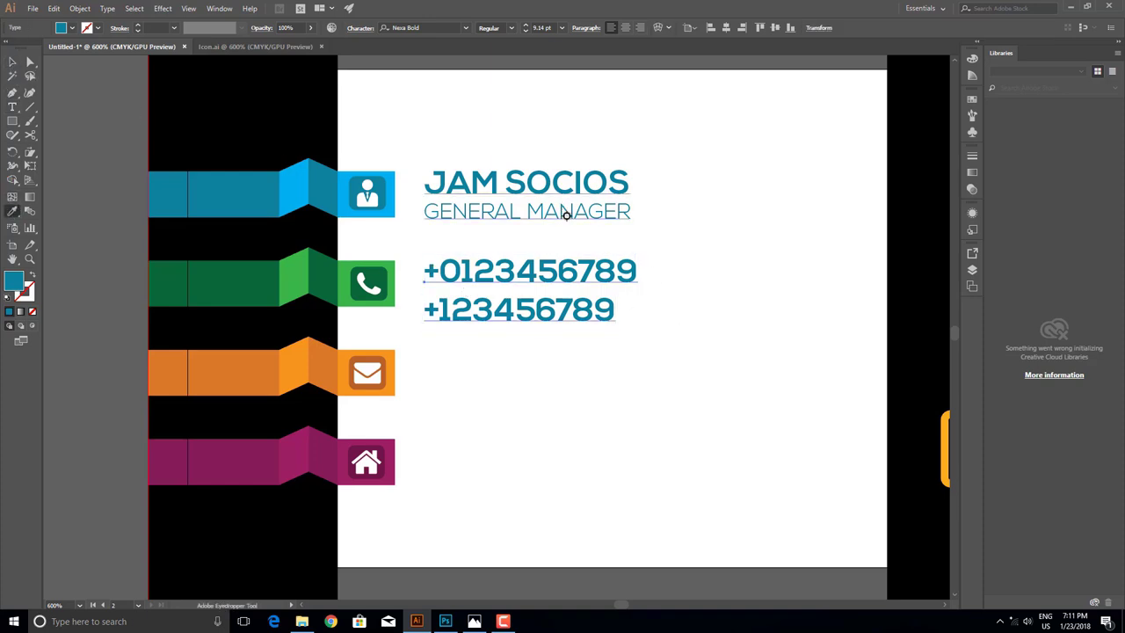
pyautogui.click(567, 215)
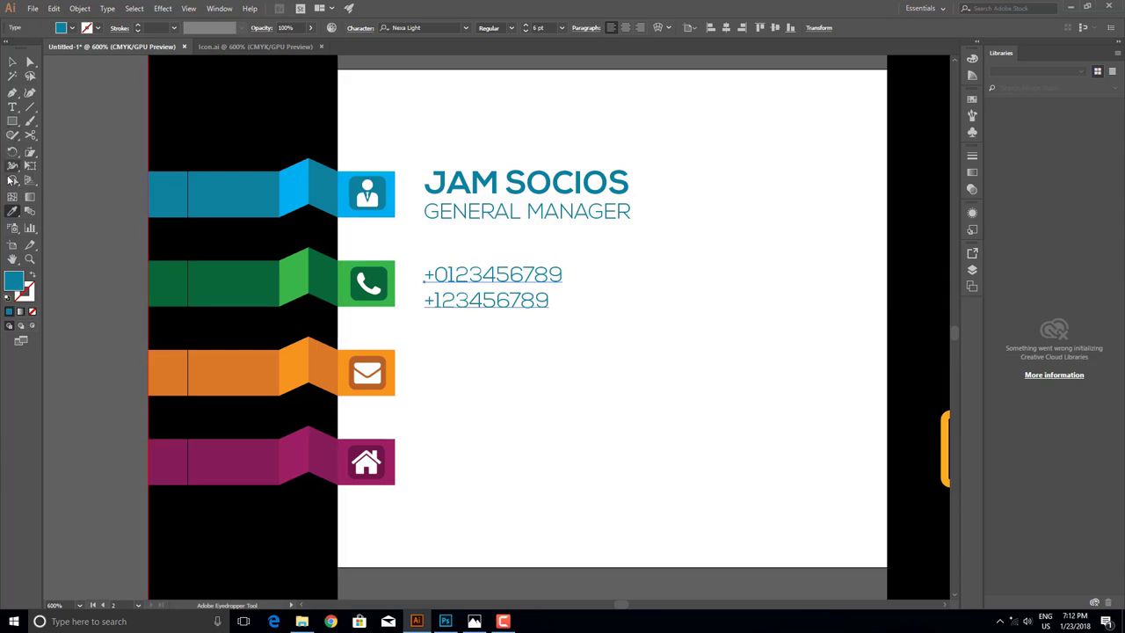
pyautogui.click(321, 275)
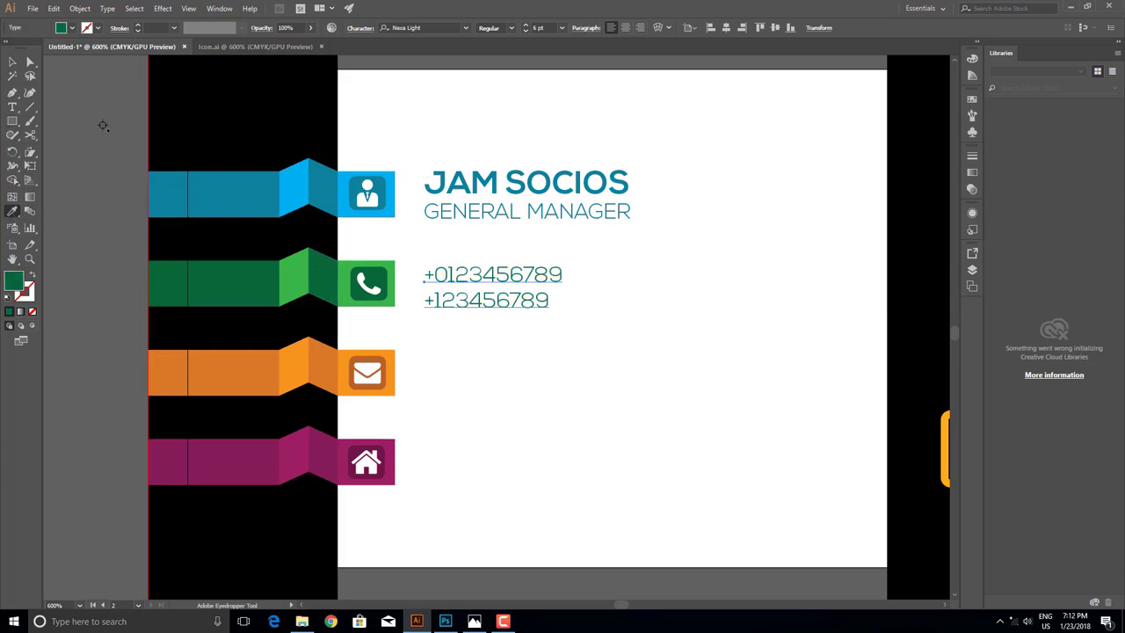
pyautogui.click(290, 279)
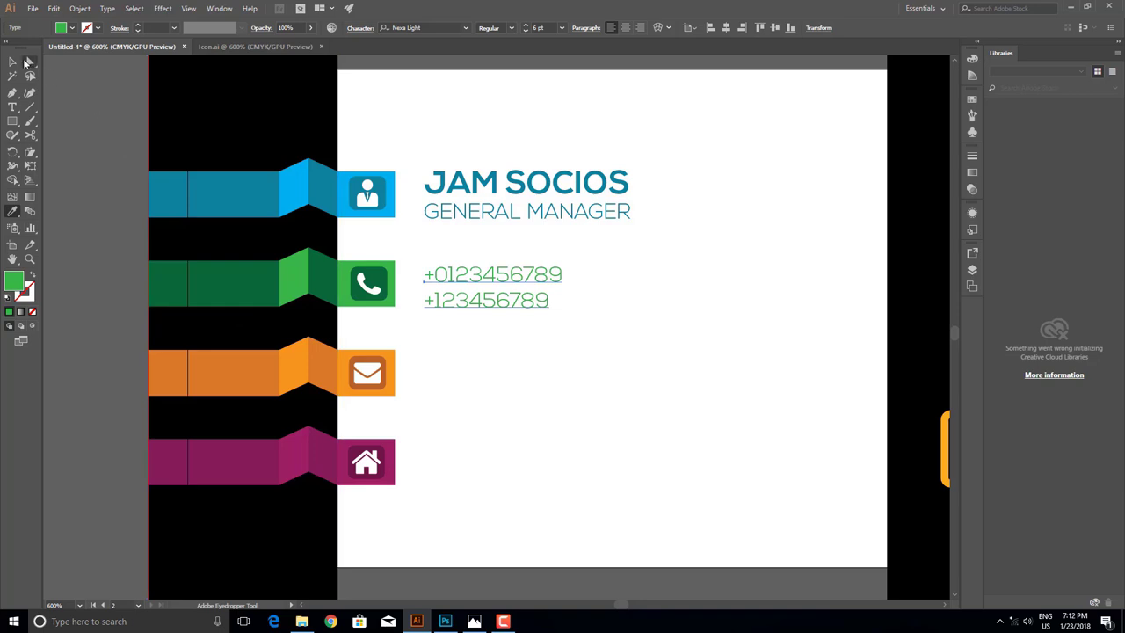
pyautogui.click(13, 62)
pyautogui.click(577, 427)
pyautogui.scroll(-1, 545, 370)
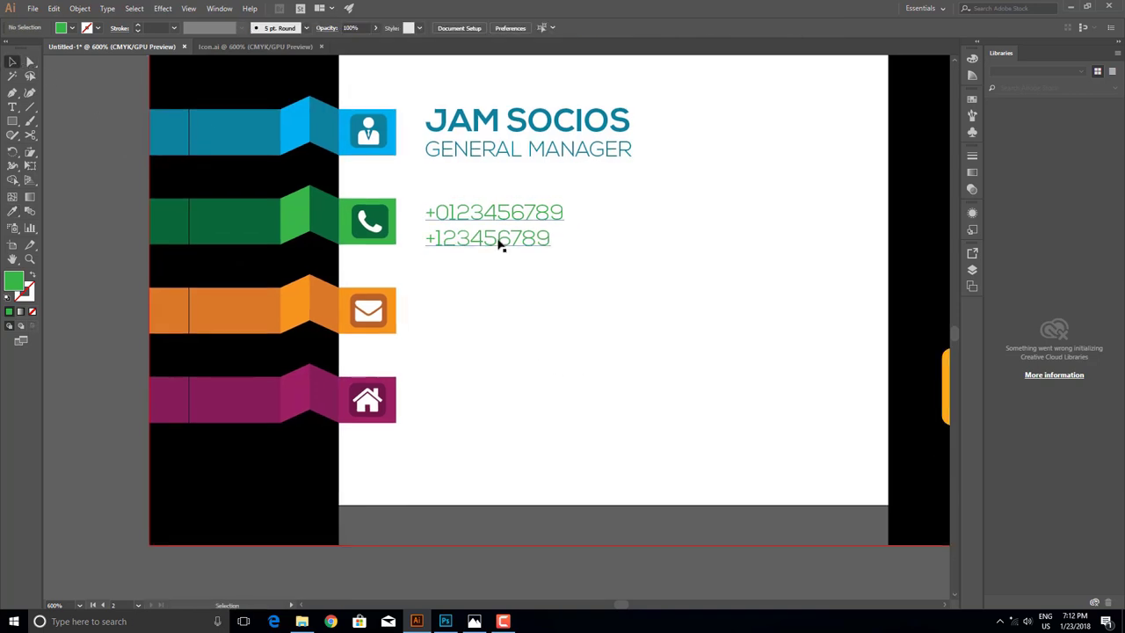
# Step: Copy the phone block beside the envelope ribbon and retype it as placeholder email and website lines
pyautogui.moveTo(500, 247); pyautogui.dragTo(485, 326)
pyautogui.click(488, 351)
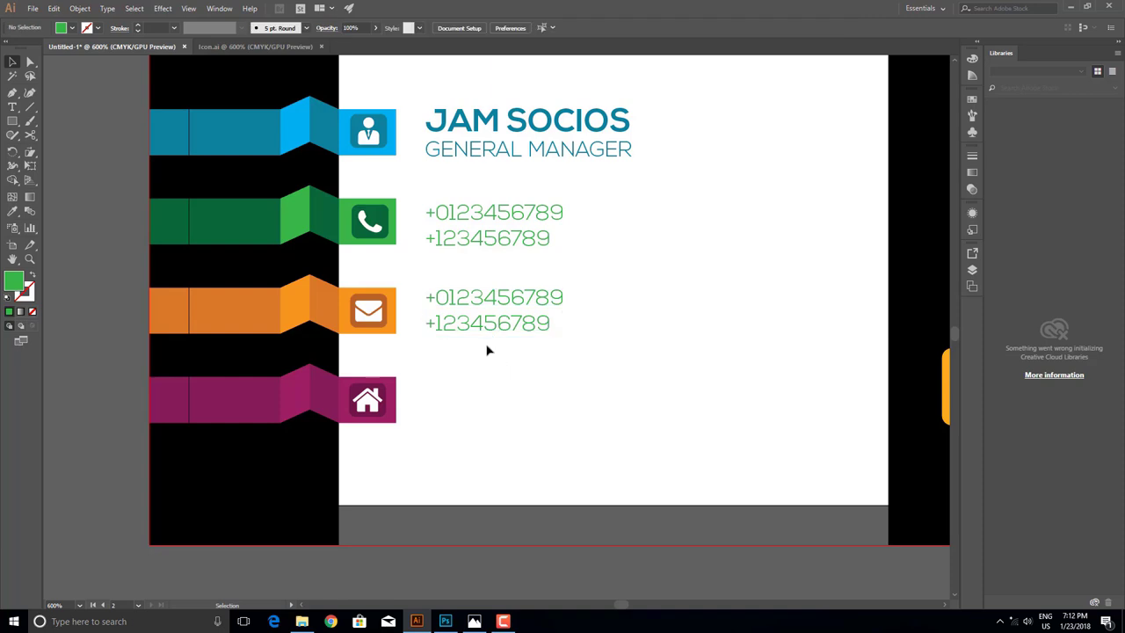
pyautogui.doubleClick(499, 299)
pyautogui.hotkey('ctrl', 'a')
pyautogui.write('UR')
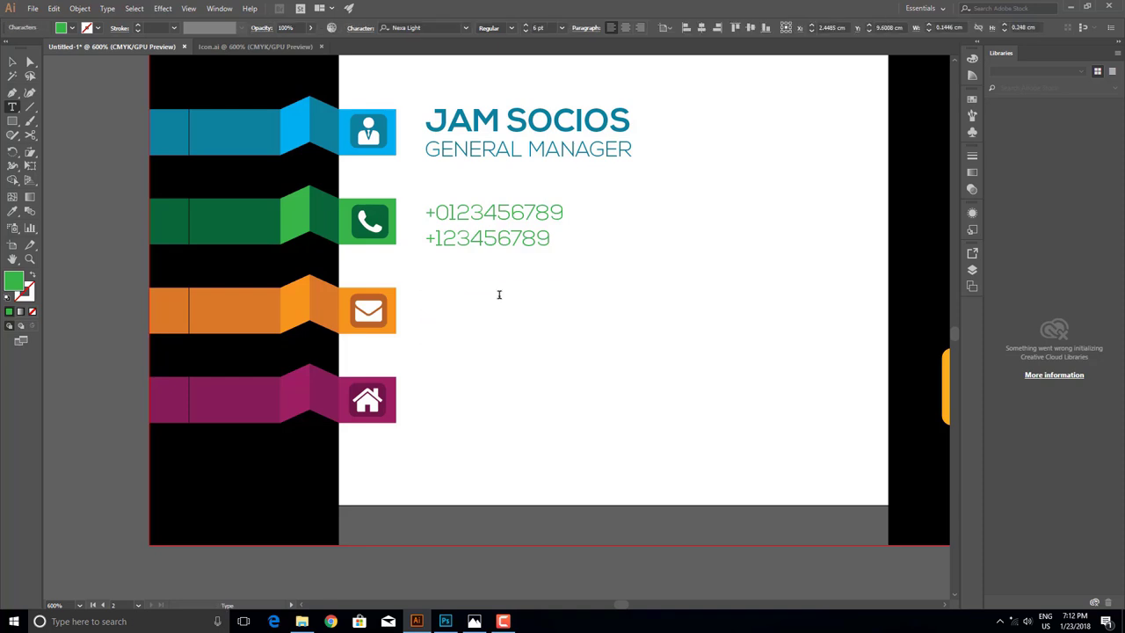
pyautogui.write('ame')
pyautogui.write('@email.')
pyautogui.write('com')
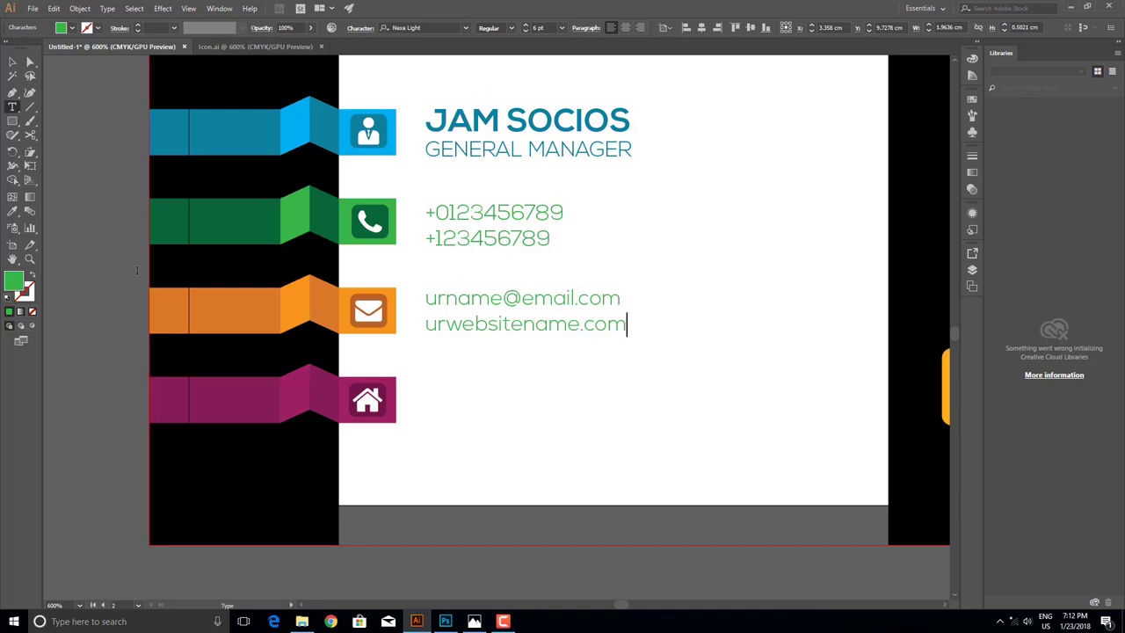
pyautogui.click(12, 61)
# Step: Colour the email and website lines the envelope ribbon's orange with the Eyedropper
pyautogui.click(626, 317)
pyautogui.press('i')
pyautogui.click(321, 290)
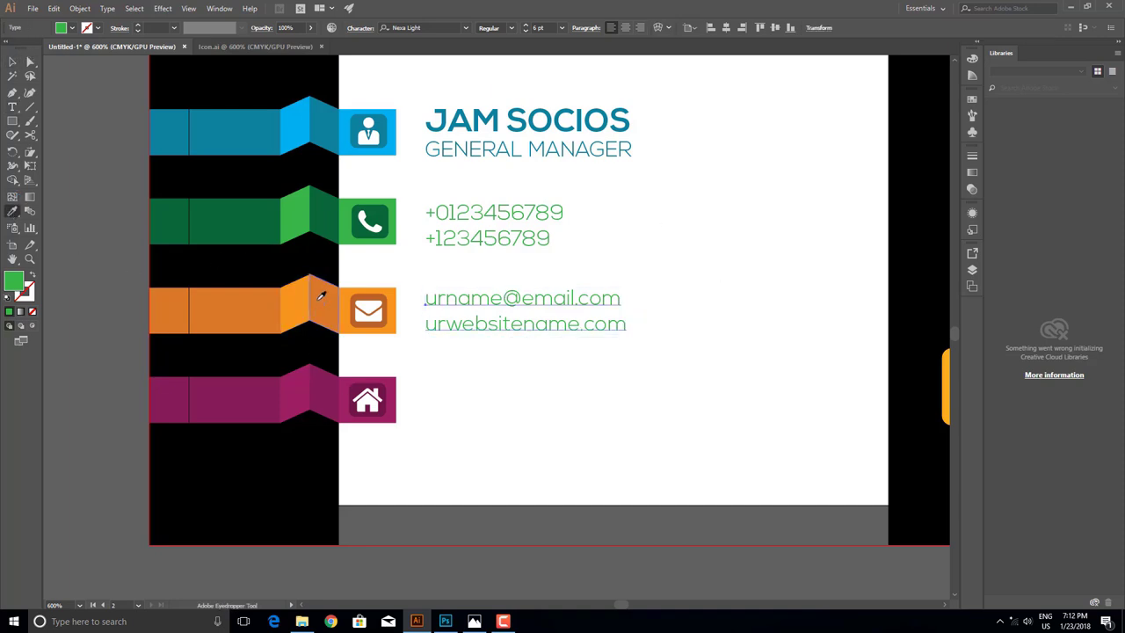
pyautogui.click(13, 61)
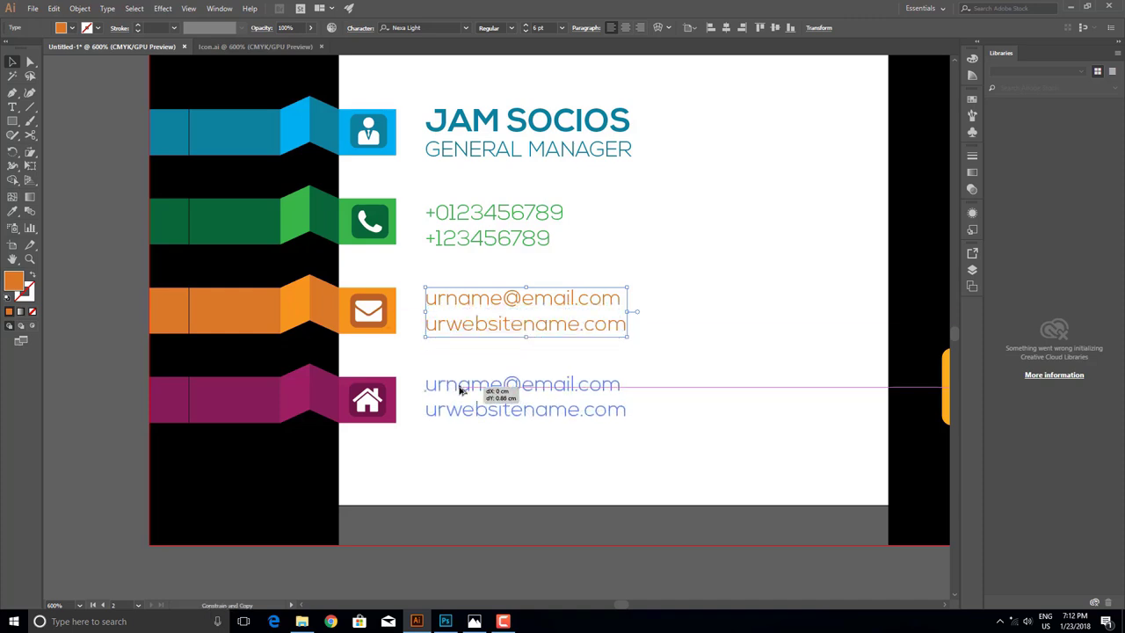
# Step: Copy the email block beside the home ribbon and retype it as placeholder address lines
pyautogui.moveTo(470, 304); pyautogui.dragTo(471, 389)
pyautogui.press('t')
pyautogui.click(458, 384)
pyautogui.hotkey('ctrl', 'a')
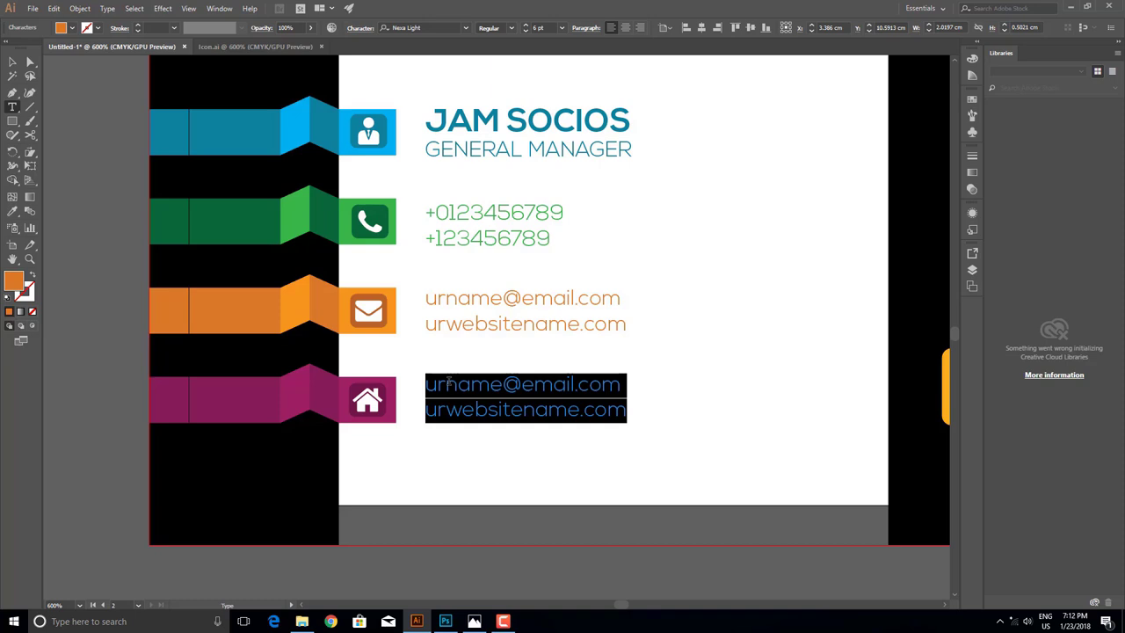
pyautogui.write('Address goes here.')
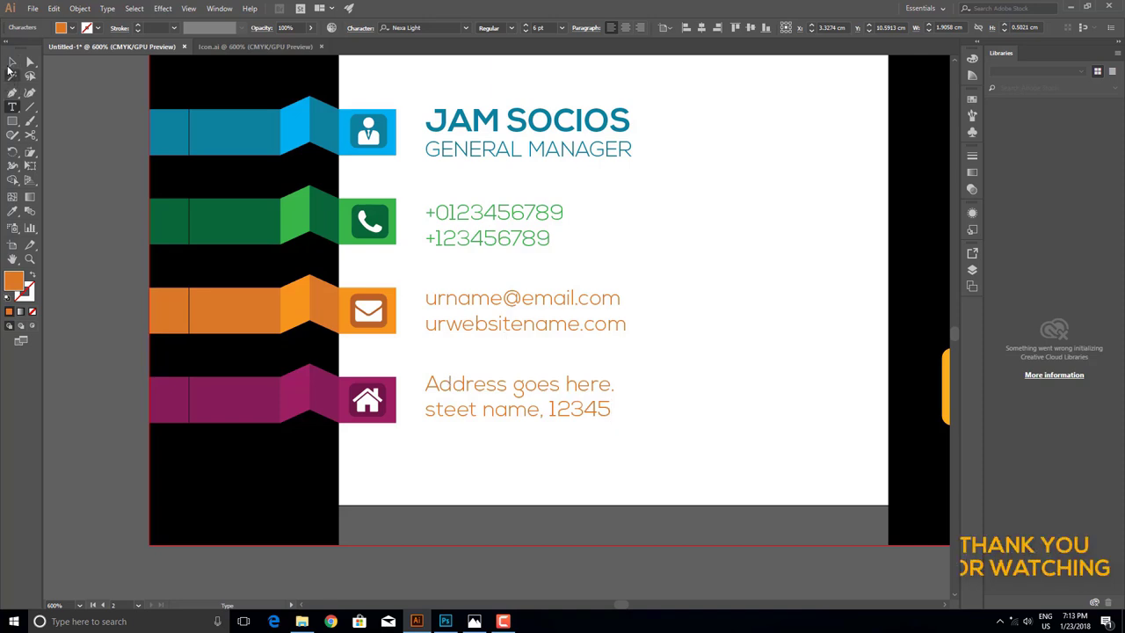
pyautogui.click(12, 61)
# Step: Colour the address lines the home ribbon's magenta with the Eyedropper, then deselect
pyautogui.click(13, 211)
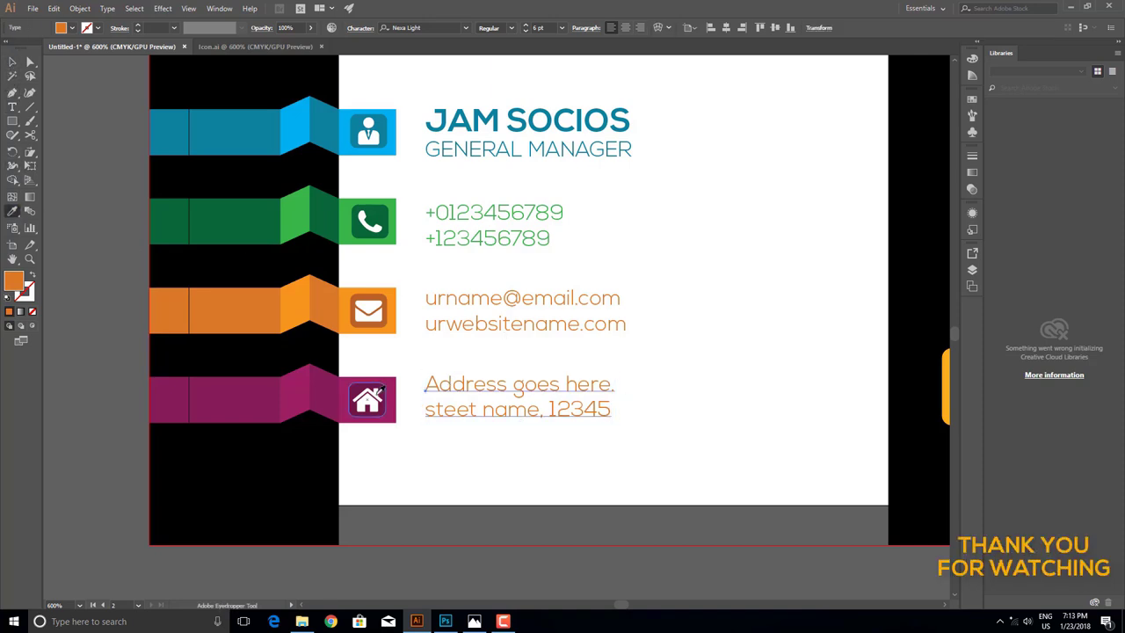
pyautogui.click(333, 389)
pyautogui.press('v')
pyautogui.click(565, 350)
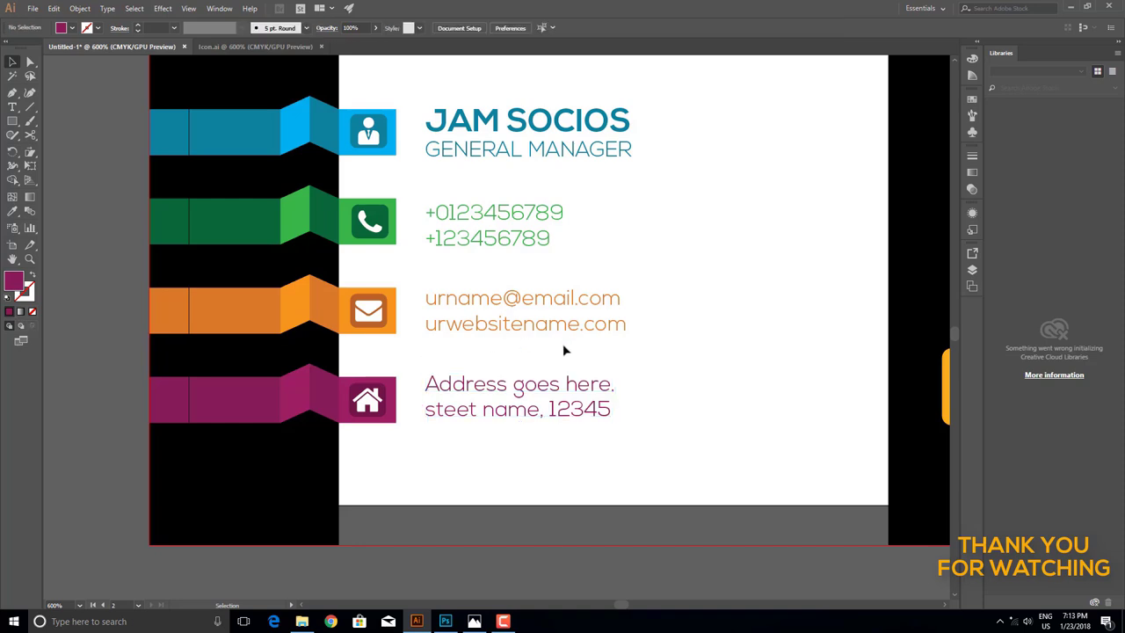
# Step: Shift the block of contact text to the right
pyautogui.scroll(-2, 554, 356)
pyautogui.scroll(-2, 547, 347)
pyautogui.scroll(1, 615, 343)
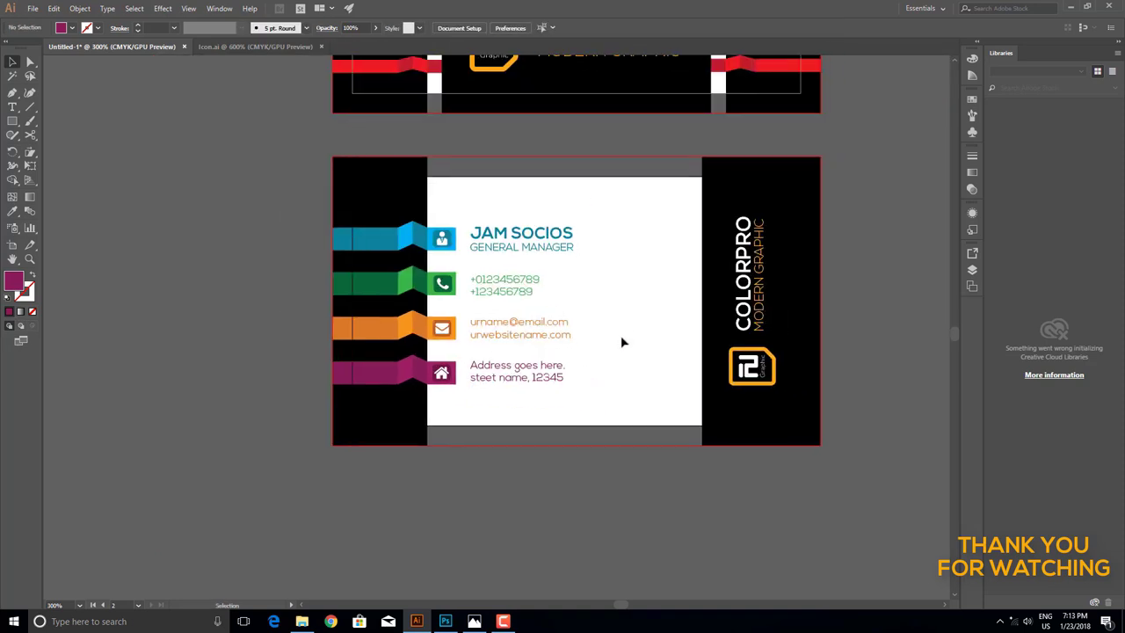
pyautogui.moveTo(591, 393); pyautogui.dragTo(429, 214)
pyautogui.click(608, 404)
pyautogui.moveTo(606, 403)
pyautogui.mouseDown()
pyautogui.moveTo(467, 218)
pyautogui.moveTo(532, 227)
pyautogui.mouseUp()
pyautogui.scroll(1, 495, 244)
pyautogui.scroll(1, 495, 244)
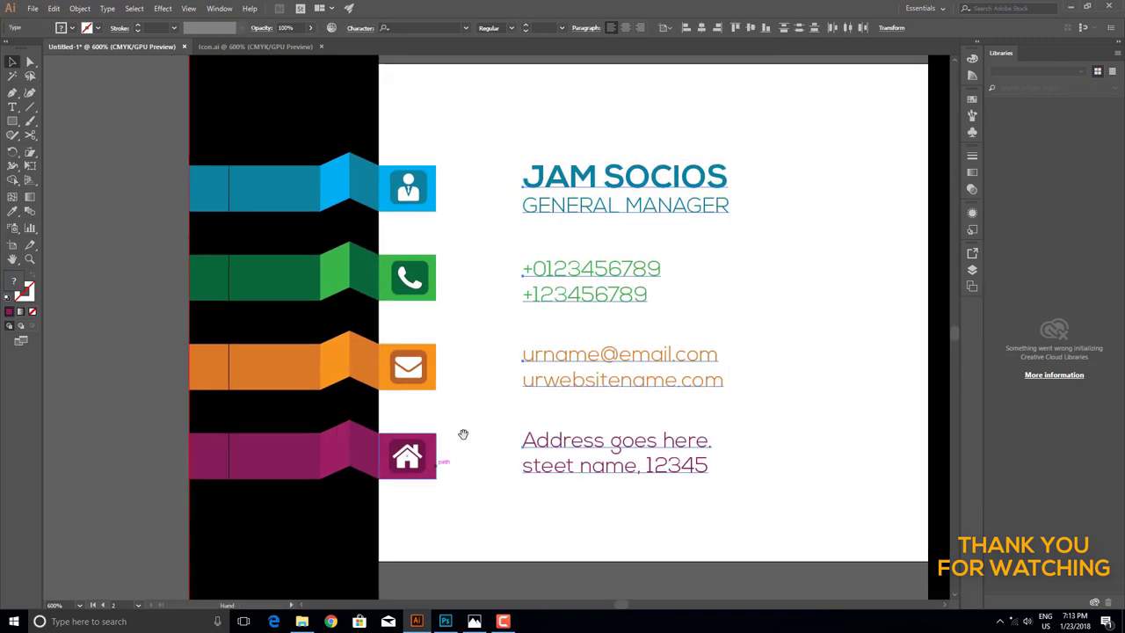
# Step: Align the four contact icons in one column and move them right past the ribbons
pyautogui.click(385, 182)
pyautogui.keyDown('shift'); pyautogui.click(385, 182); pyautogui.keyUp('shift')
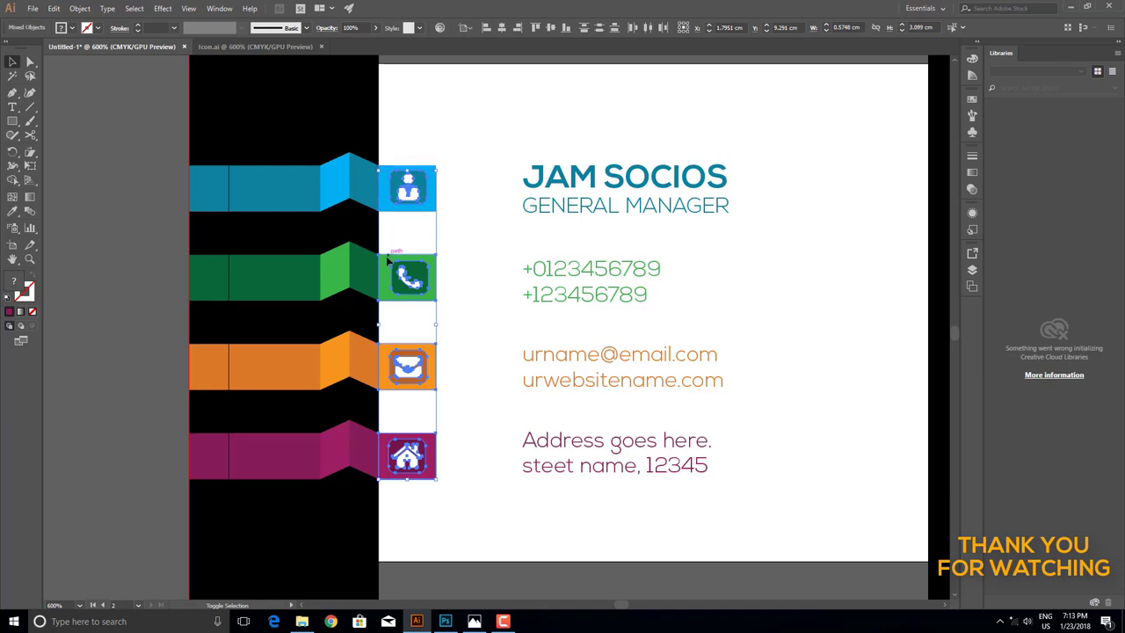
pyautogui.keyDown('shift'); pyautogui.click(382, 288); pyautogui.keyUp('shift')
pyautogui.keyDown('shift'); pyautogui.click(389, 359); pyautogui.keyUp('shift')
pyautogui.keyDown('shift'); pyautogui.click(387, 440); pyautogui.keyUp('shift')
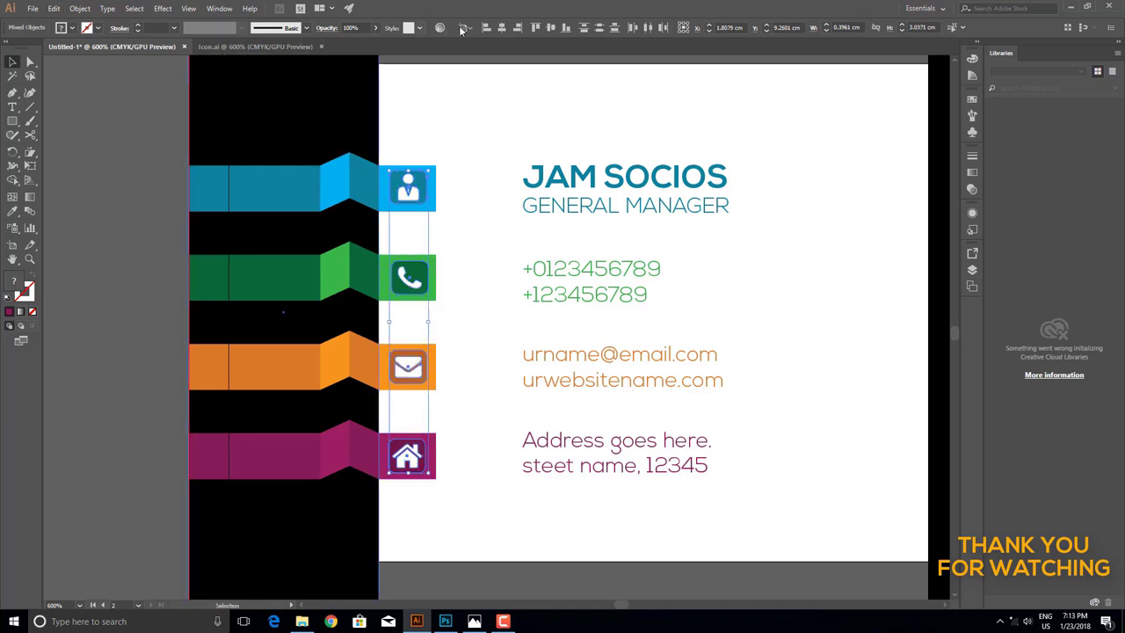
pyautogui.click(502, 27)
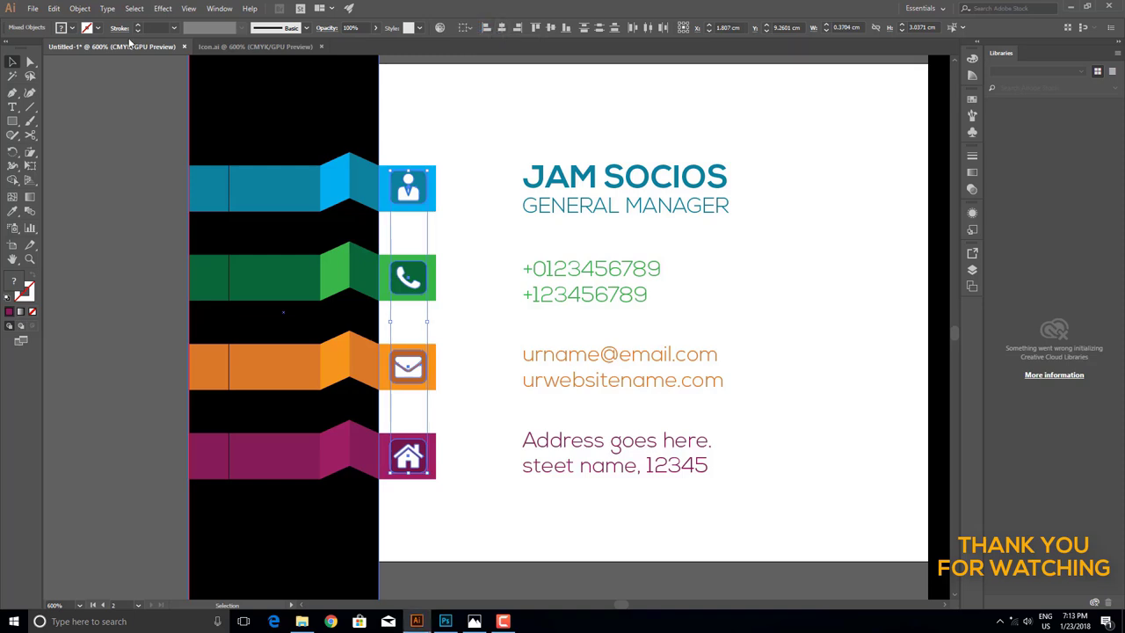
pyautogui.click(80, 8)
pyautogui.click(462, 211)
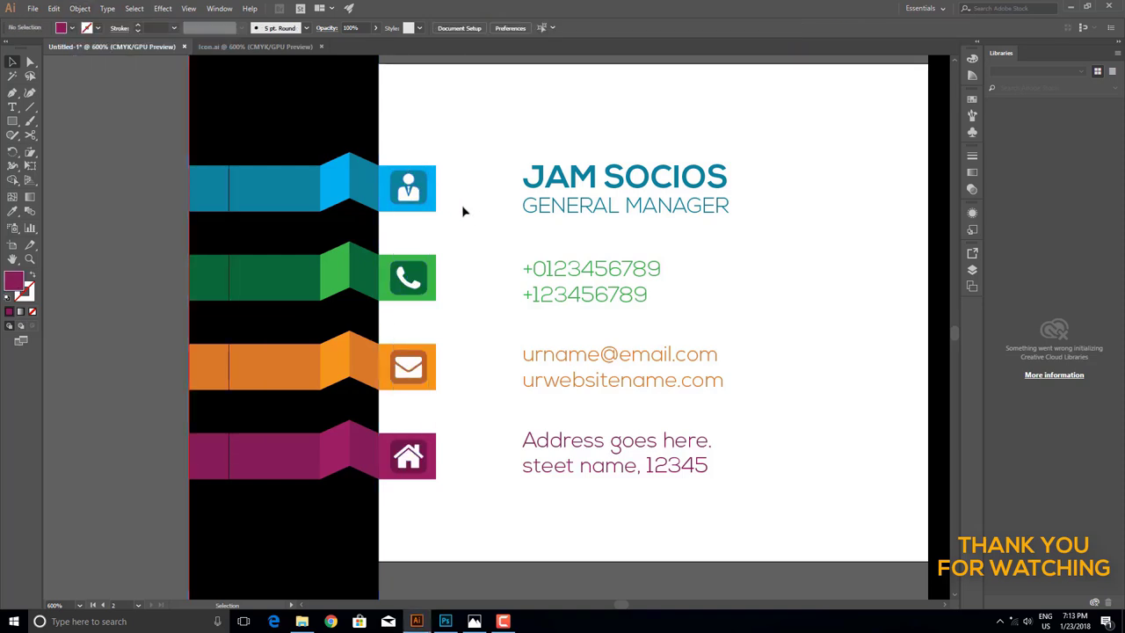
pyautogui.moveTo(413, 189); pyautogui.dragTo(480, 189)
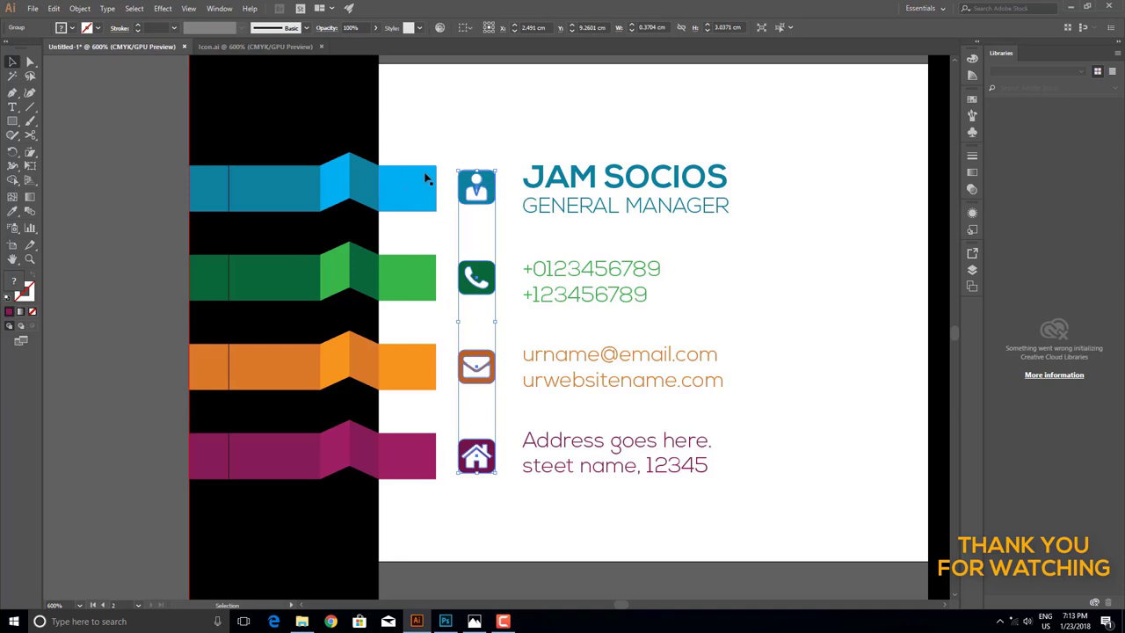
# Step: Stretch the four coloured ribbons right under the icons and widen the black panel to match
pyautogui.click(314, 364)
pyautogui.keyDown('shift'); pyautogui.click(301, 118); pyautogui.keyUp('shift')
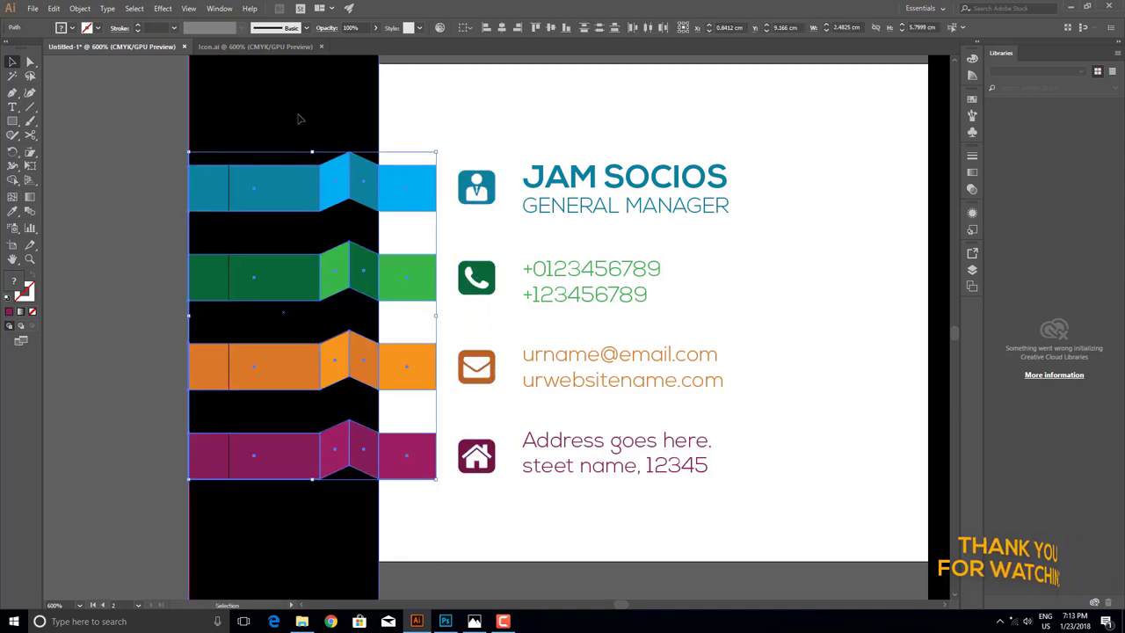
pyautogui.moveTo(436, 315); pyautogui.dragTo(510, 331)
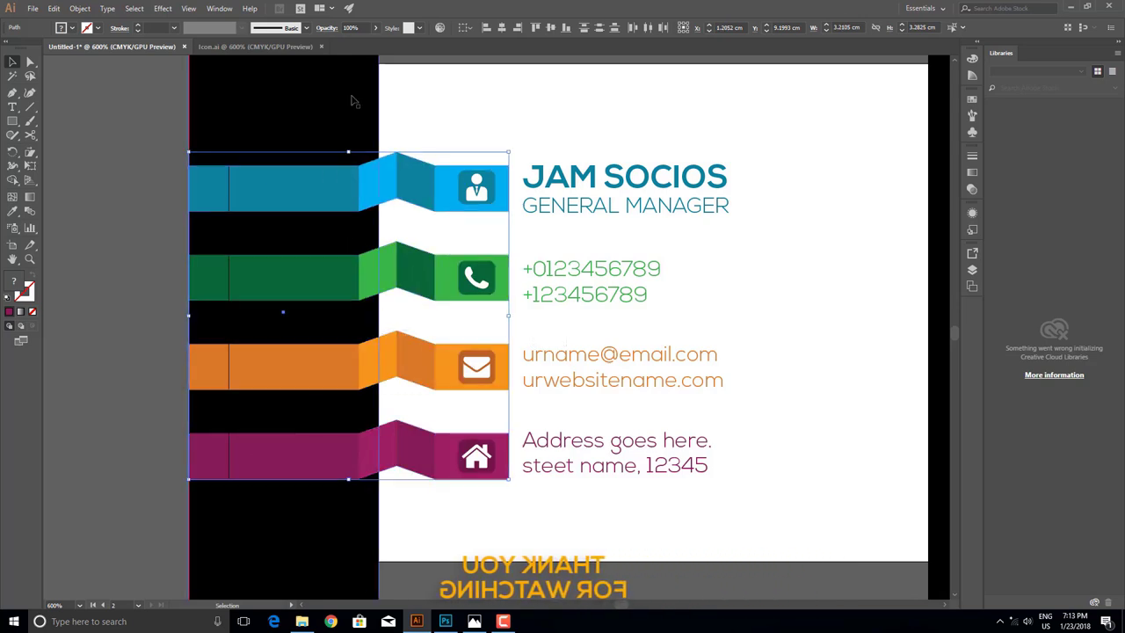
pyautogui.click(379, 138)
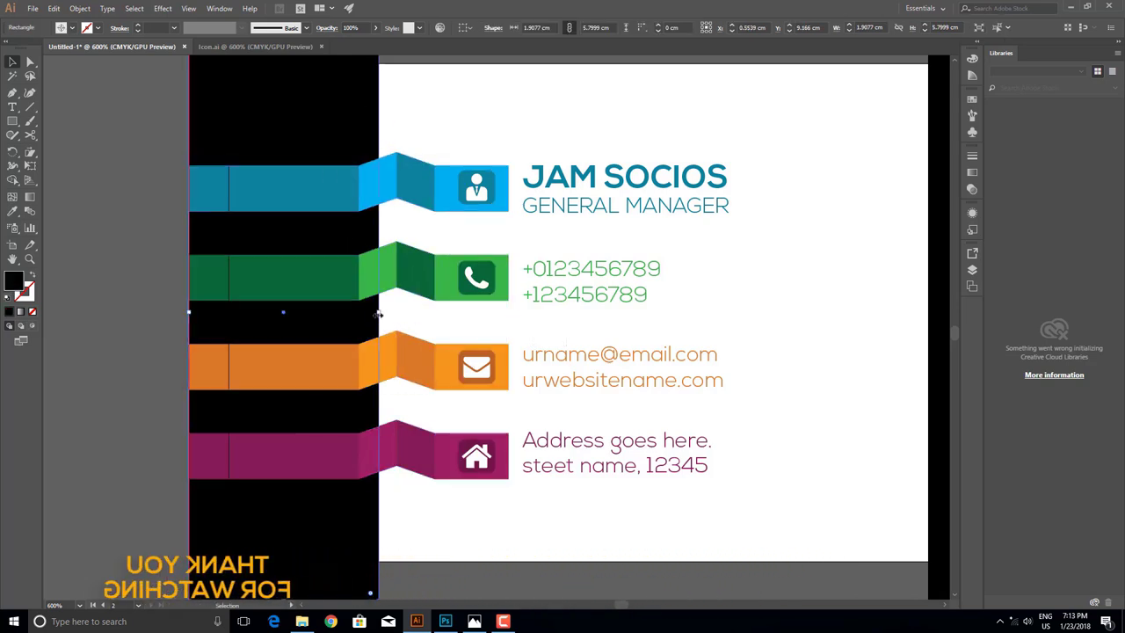
pyautogui.moveTo(378, 312); pyautogui.dragTo(436, 314)
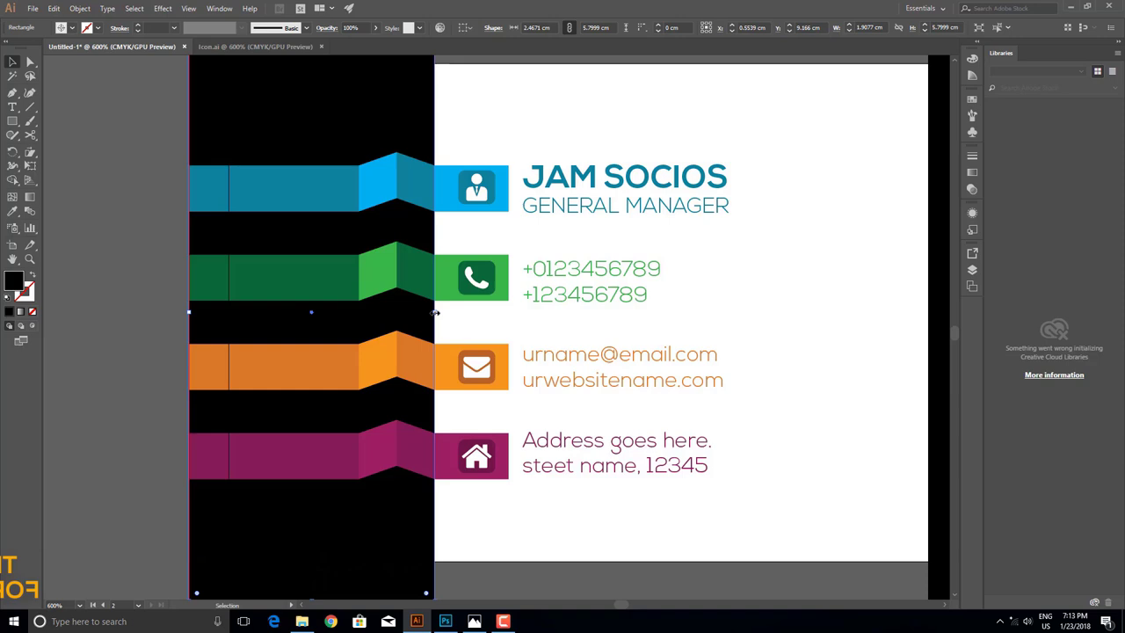
# Step: Narrow the four icon boxes into squares, centre each icon inside, and shift icons and text right
pyautogui.click(477, 470)
pyautogui.keyDown('shift'); pyautogui.click(450, 369); pyautogui.keyUp('shift')
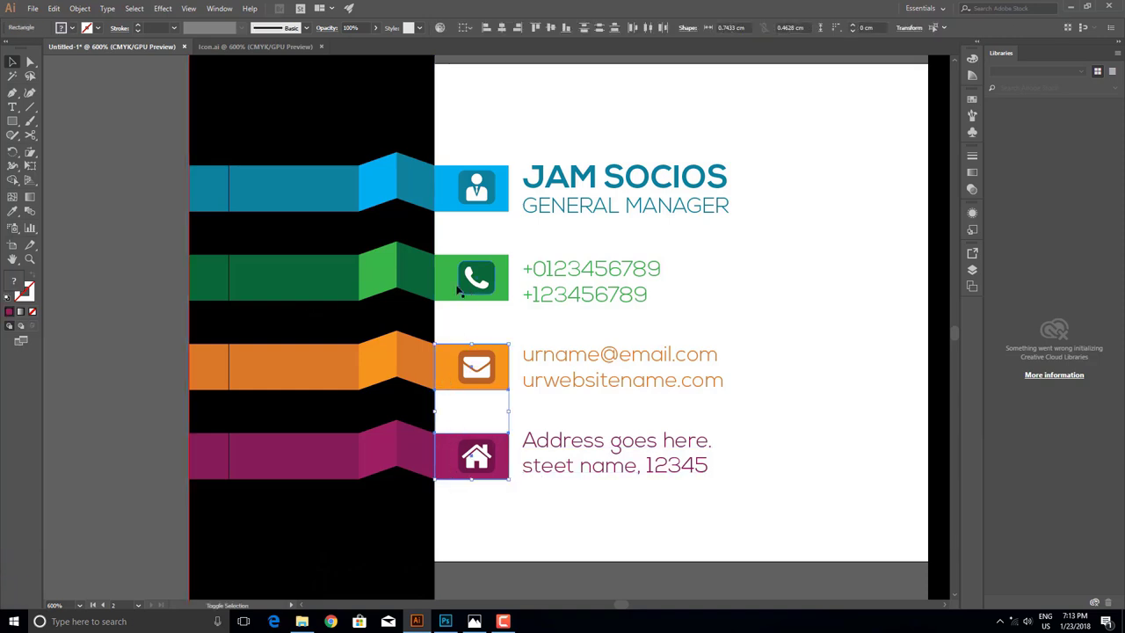
pyautogui.keyDown('shift'); pyautogui.click(445, 278); pyautogui.keyUp('shift')
pyautogui.keyDown('shift'); pyautogui.click(442, 204); pyautogui.keyUp('shift')
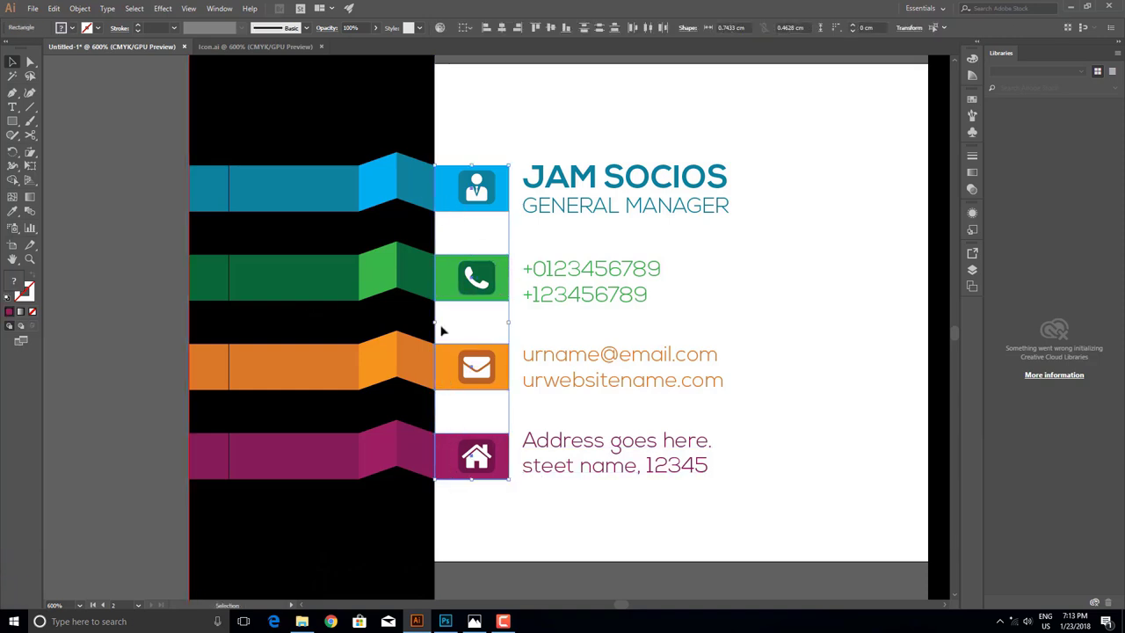
pyautogui.moveTo(438, 322); pyautogui.dragTo(452, 323)
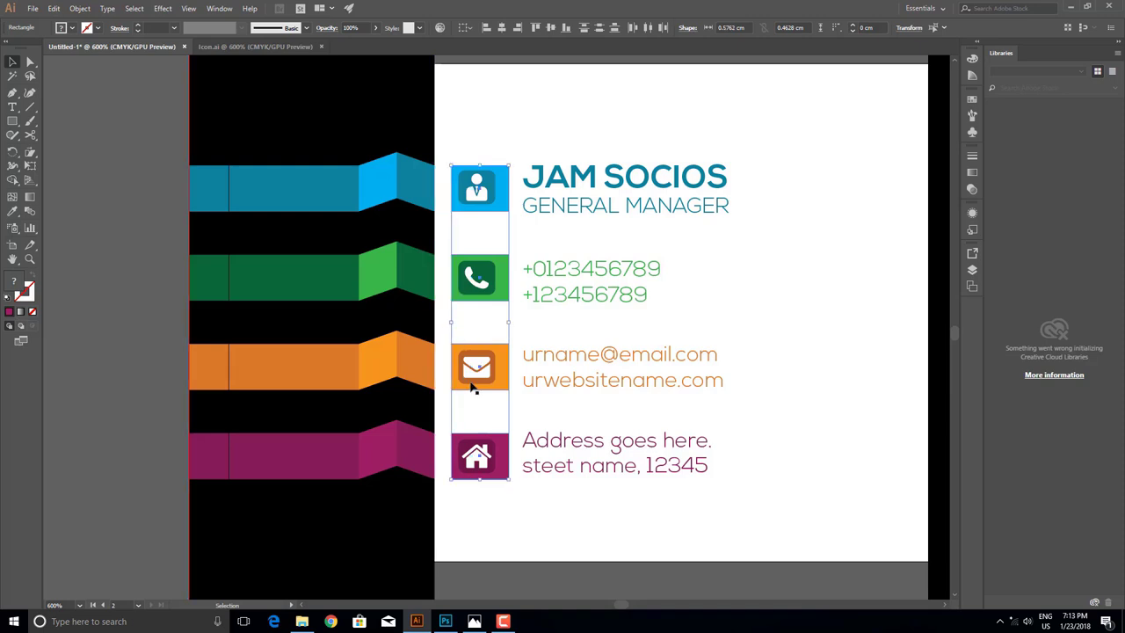
pyautogui.moveTo(484, 504)
pyautogui.mouseDown()
pyautogui.moveTo(443, 158)
pyautogui.moveTo(633, 497)
pyautogui.mouseUp()
pyautogui.click(502, 27)
pyautogui.moveTo(548, 357); pyautogui.dragTo(574, 361)
# Step: Stretch the ribbon paths so they meet the icon squares, then zoom out
pyautogui.moveTo(451, 510); pyautogui.dragTo(290, 149)
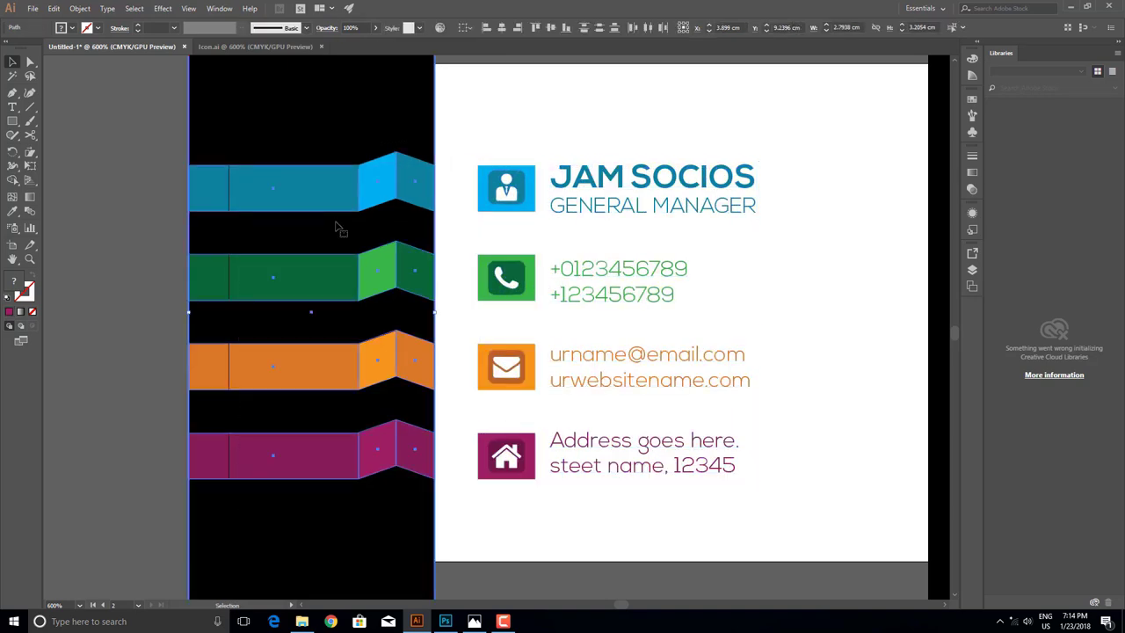
pyautogui.moveTo(437, 323); pyautogui.dragTo(479, 316)
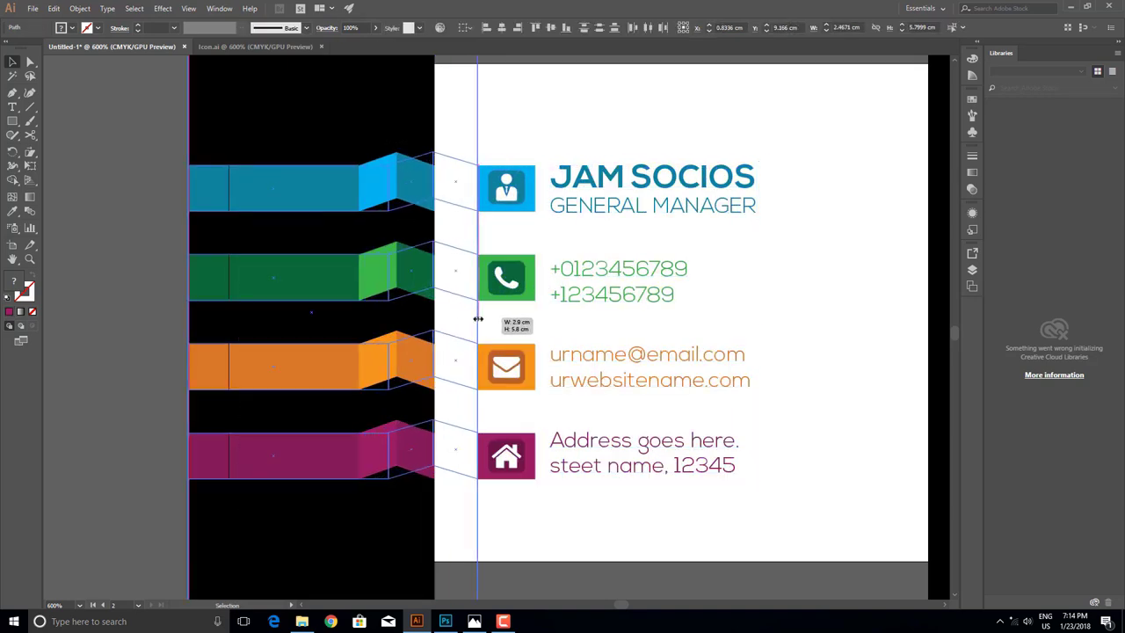
pyautogui.hotkey('ctrl', 'shift', 'a')
pyautogui.hotkey('ctrl', '-')
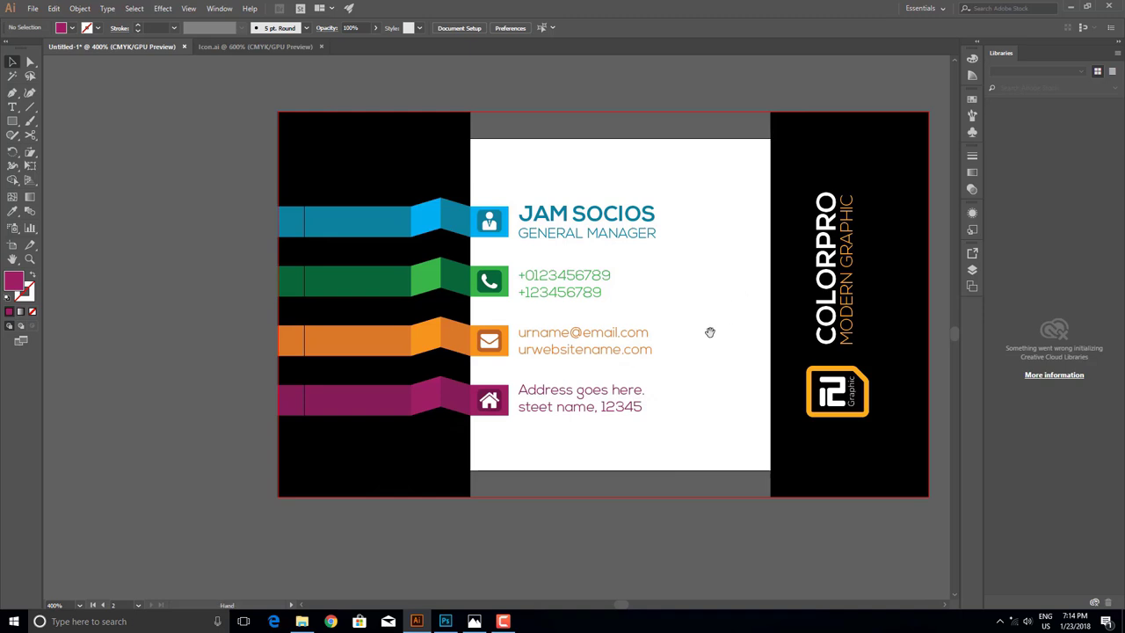
# Step: Reposition the contact text block and align it using the Align To option
pyautogui.moveTo(711, 332); pyautogui.dragTo(684, 320)
pyautogui.moveTo(656, 416)
pyautogui.mouseDown()
pyautogui.moveTo(545, 216)
pyautogui.moveTo(582, 205)
pyautogui.mouseUp()
pyautogui.click(690, 28)
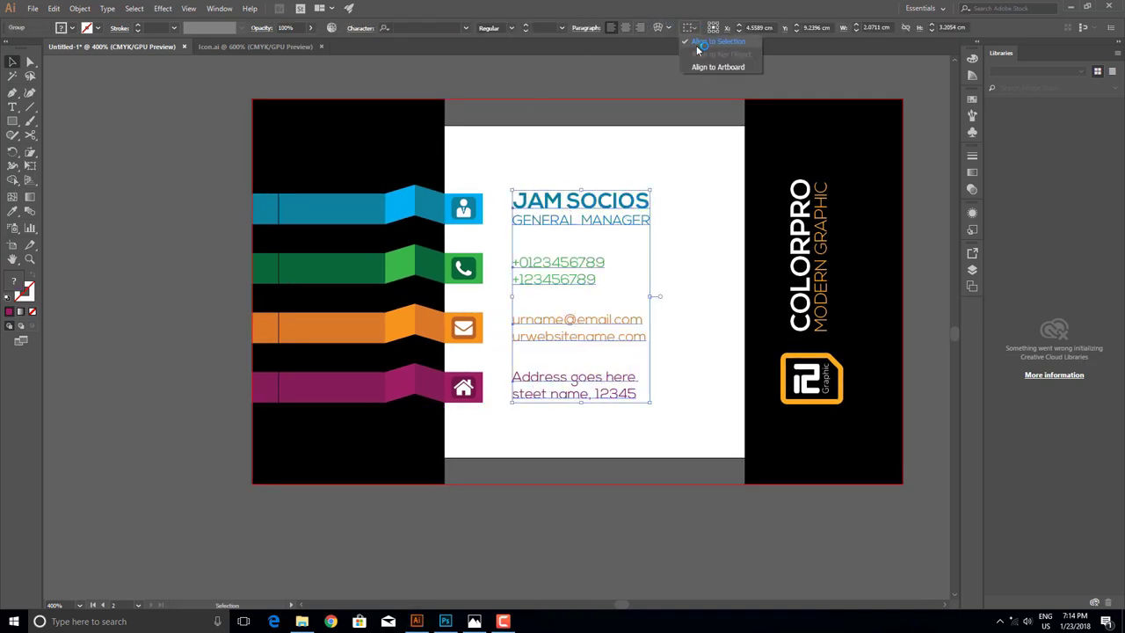
pyautogui.click(699, 51)
pyautogui.press('Left')
pyautogui.click(731, 298)
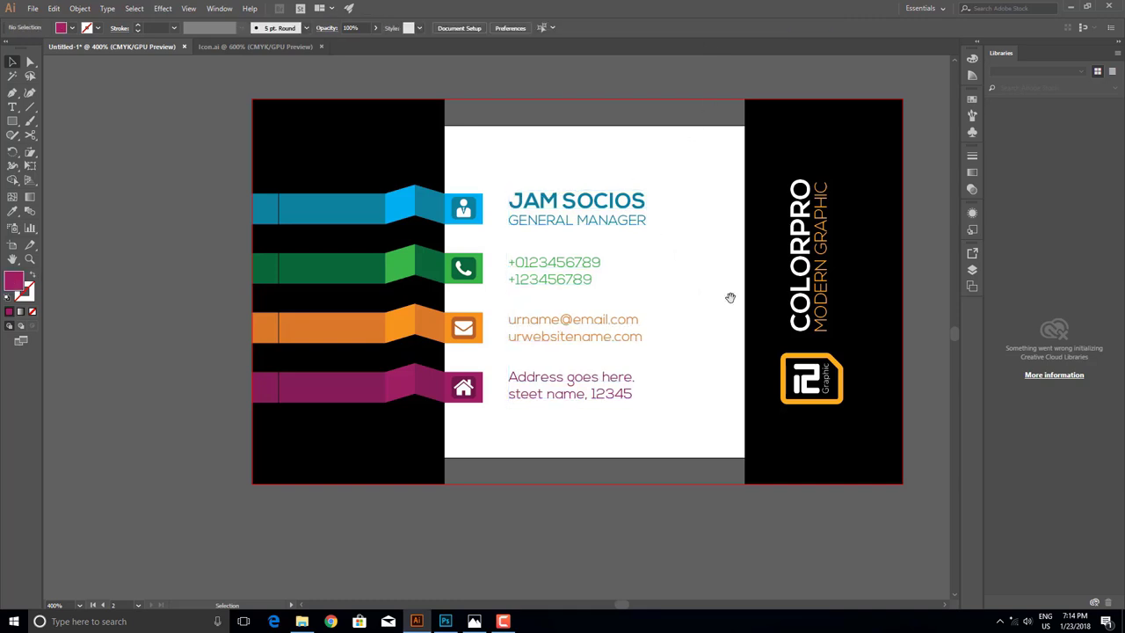
# Step: Widen the right black panel toward the centre, enlarge the COLORPRO logo, and zoom out to both cards
pyautogui.moveTo(731, 298); pyautogui.dragTo(686, 295)
pyautogui.click(716, 290)
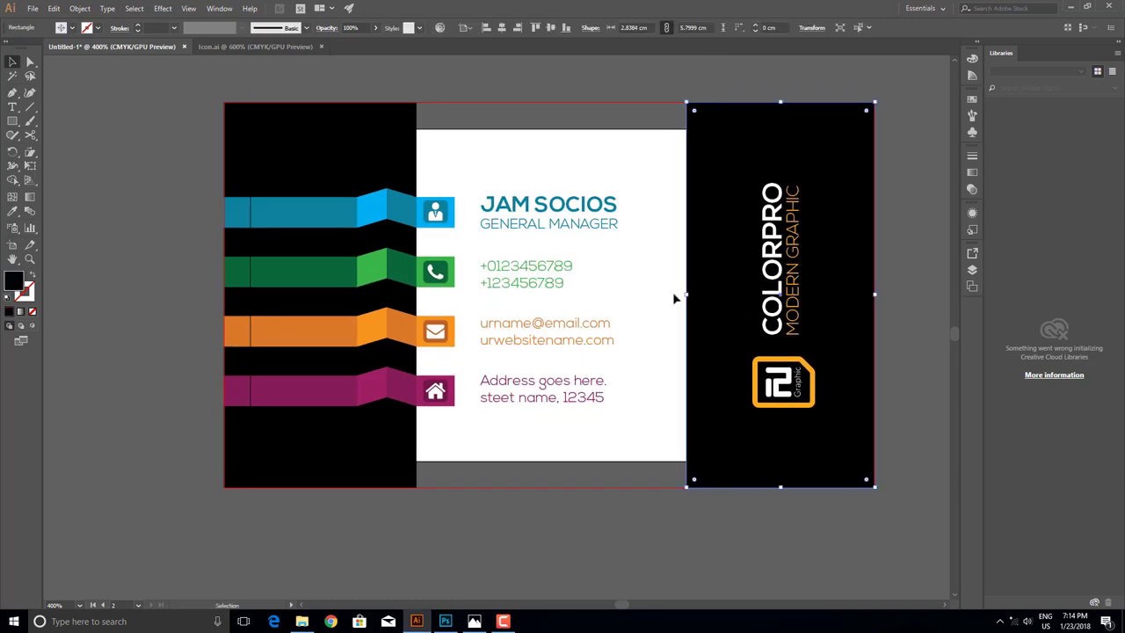
pyautogui.moveTo(781, 263); pyautogui.dragTo(768, 264)
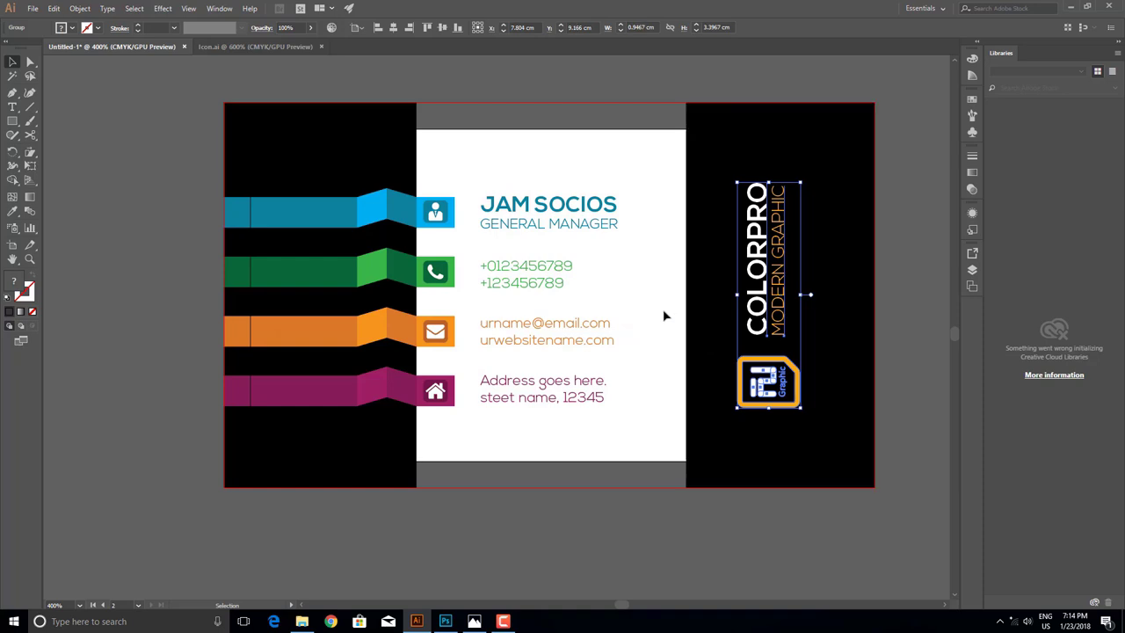
pyautogui.moveTo(800, 408); pyautogui.dragTo(813, 420)
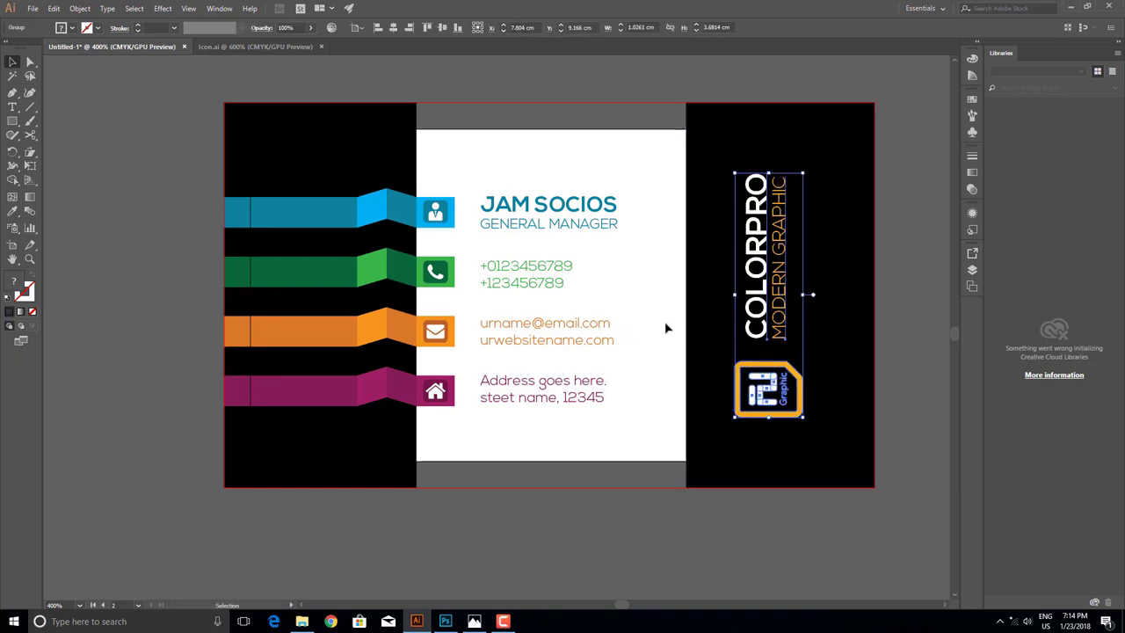
pyautogui.hotkey('ctrl', 'shift', 'a')
pyautogui.hotkey('ctrl', '-')
pyautogui.moveTo(650, 275); pyautogui.dragTo(593, 423)
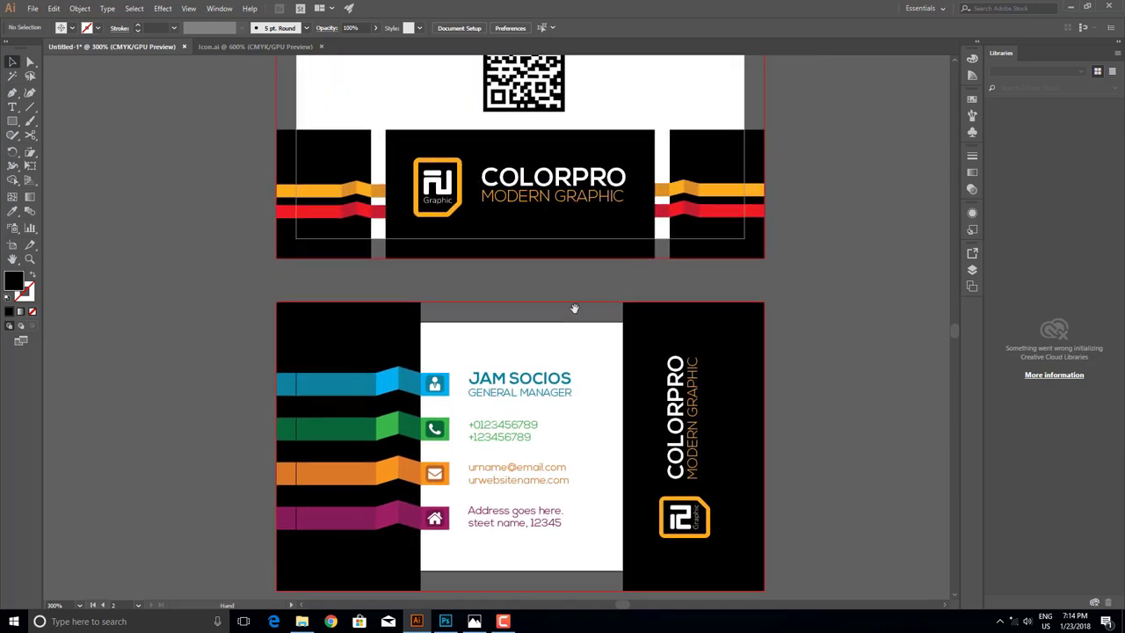